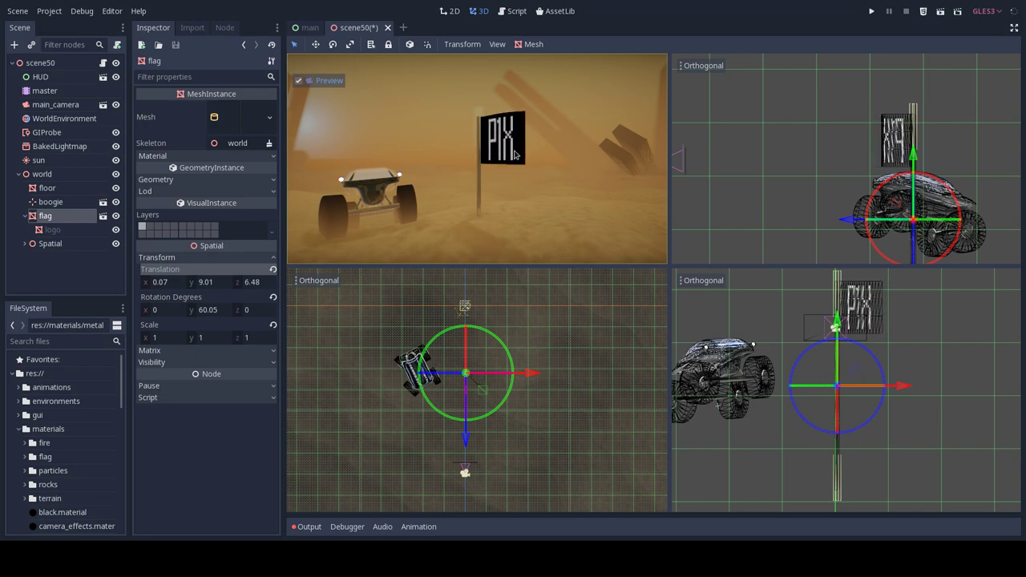
- Drag the flag's Translation X to 6.64 so it sits at X 6.64, Z 4.37, then select world
key("ctrl+1")
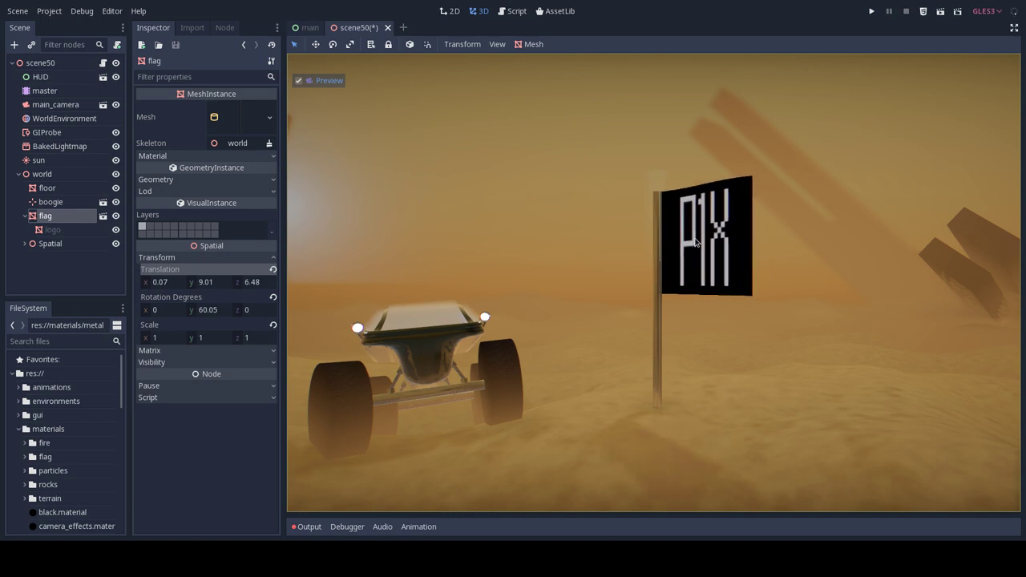
key("ctrl+4")
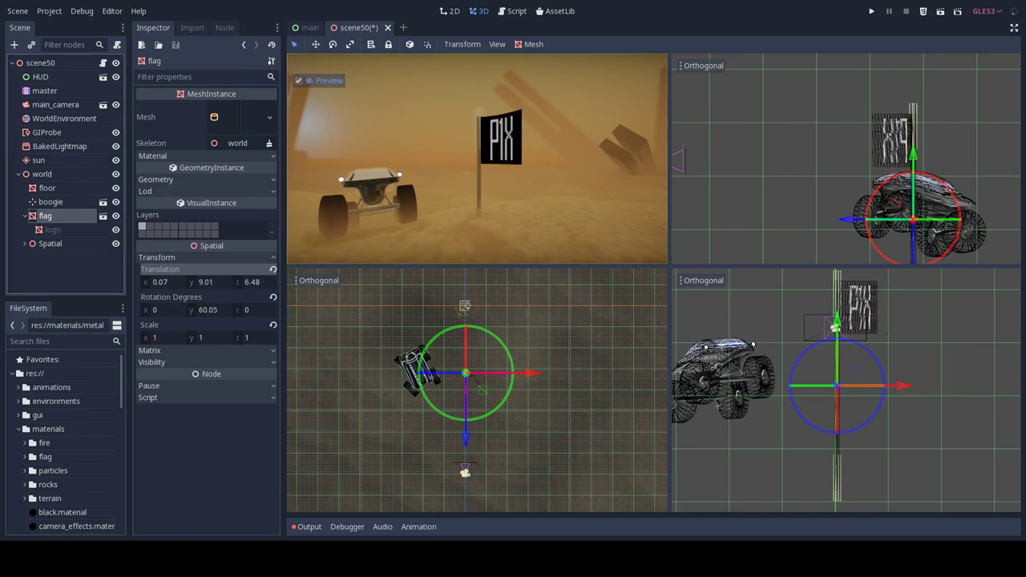
mouse_move(160, 282)
left_mouse_down()
mouse_move(259, 285)
mouse_move(240, 285)
left_mouse_up()
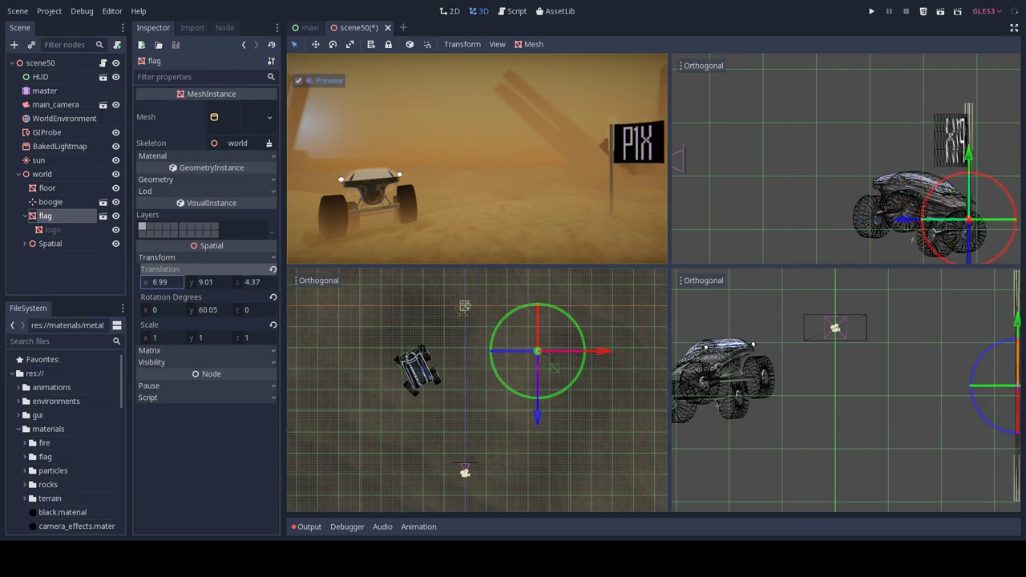
left_click_drag(241, 285, 180, 287)
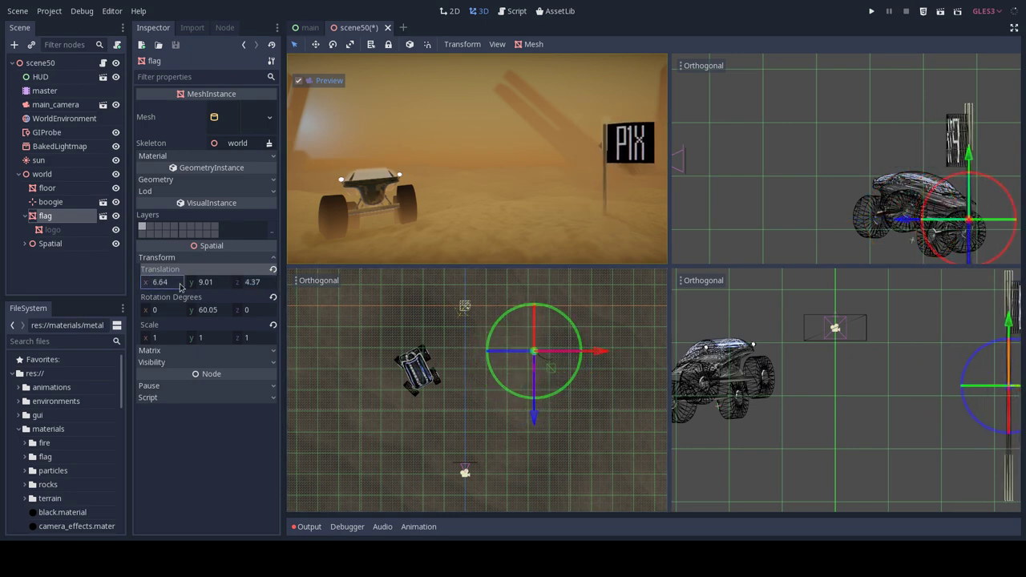
left_click(46, 244)
left_click(42, 174)
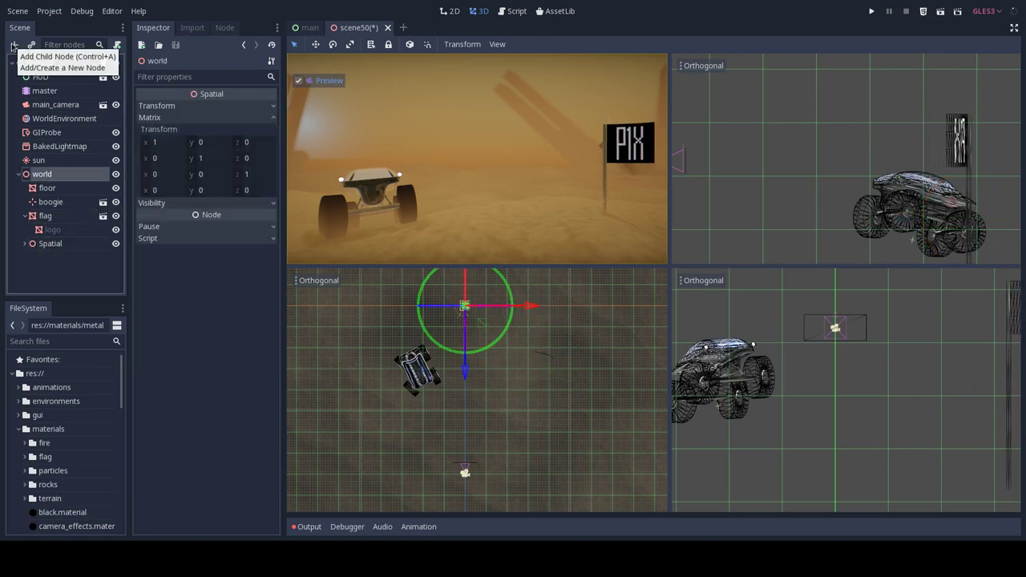
- Add a MeshInstance child under world and assign it a new CylinderMesh
left_click(13, 46)
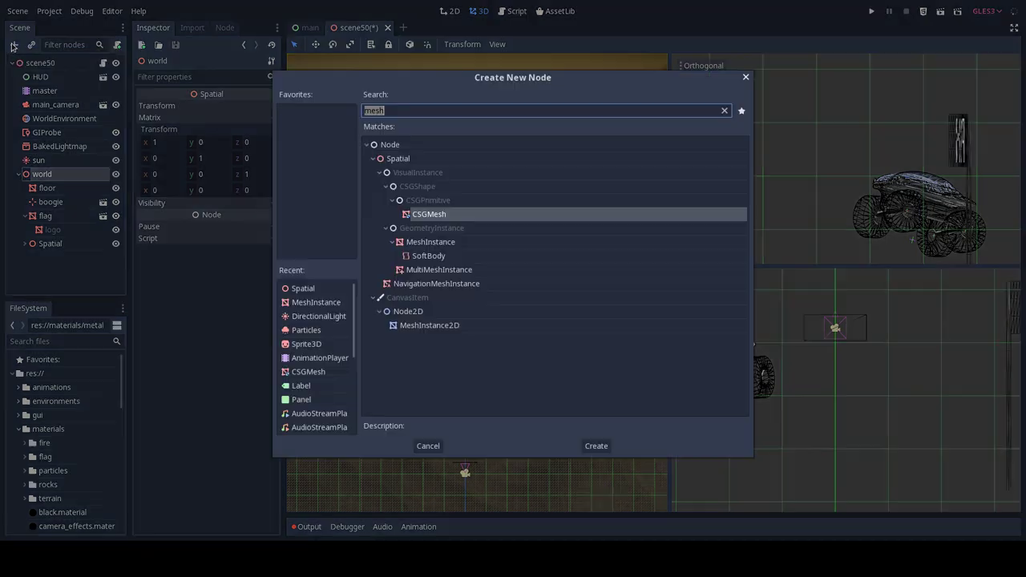
left_click(433, 244)
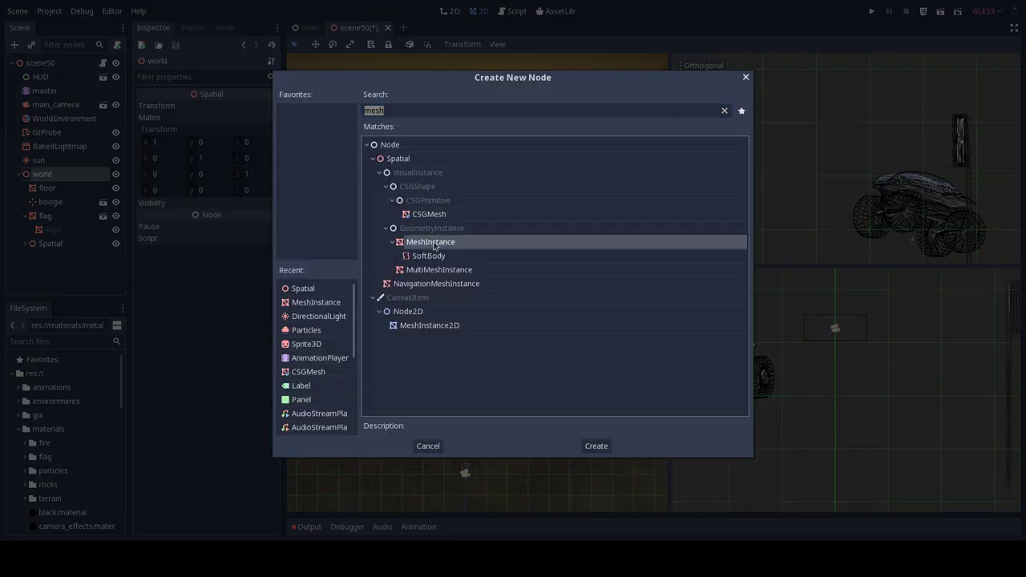
double_click(435, 245)
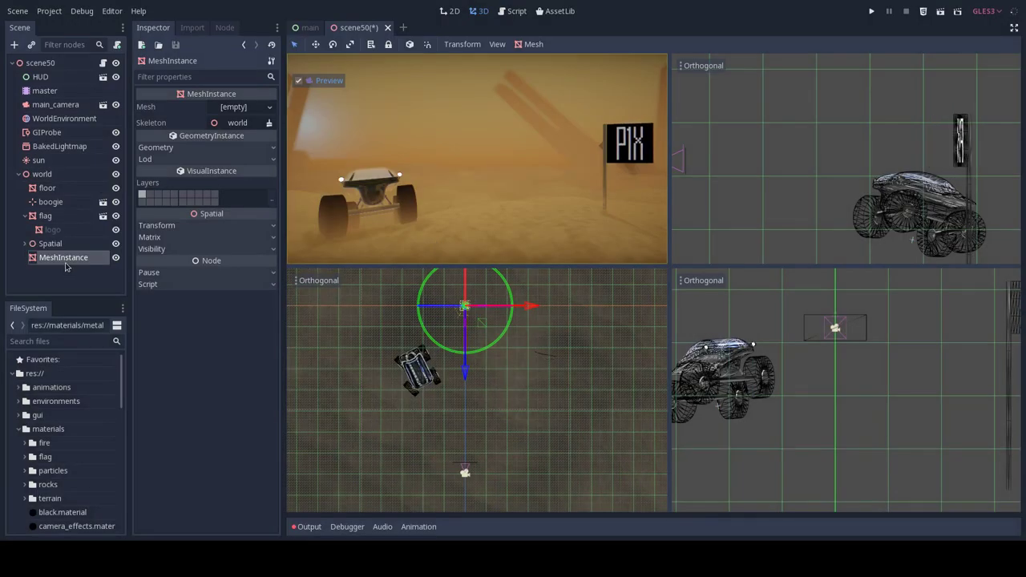
left_click(229, 107)
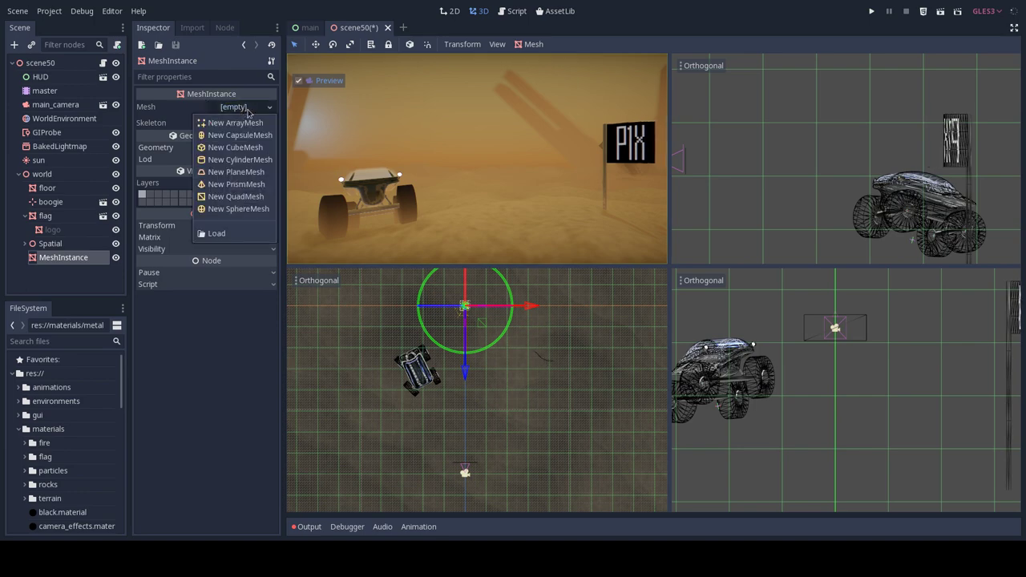
left_click(234, 161)
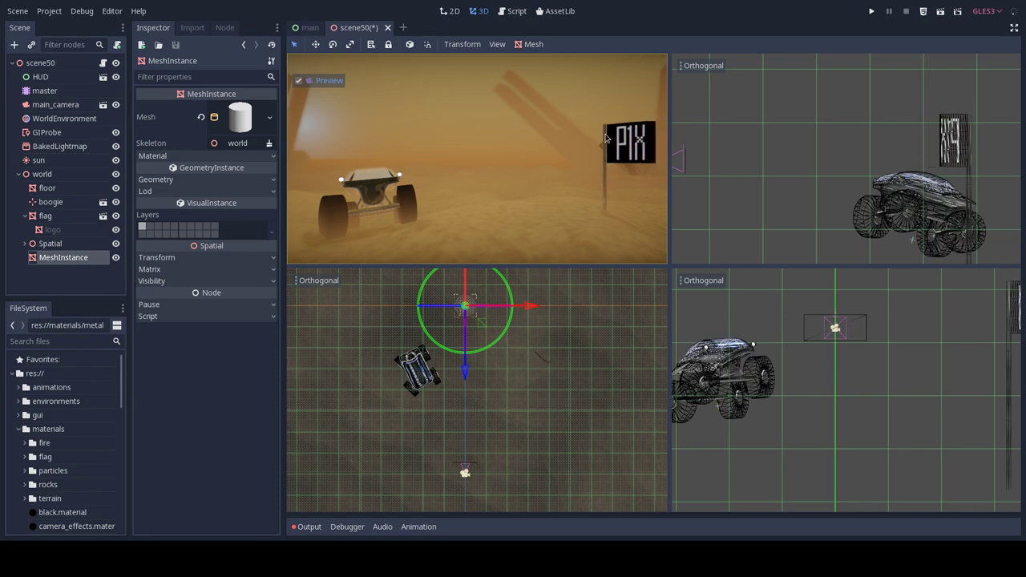
- Position the new cylinder above the ground near the flag
left_click(237, 124)
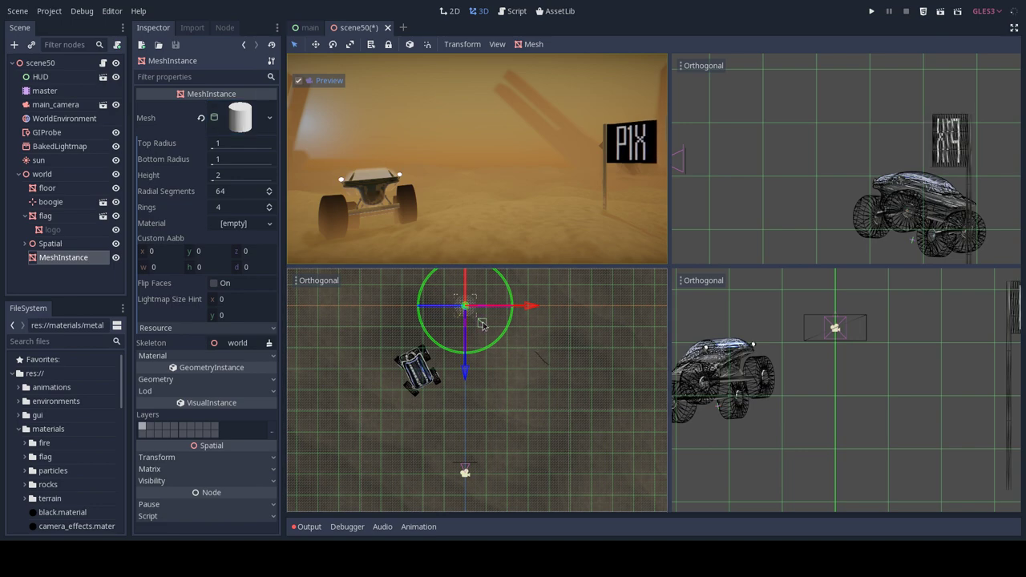
mouse_move(482, 325)
left_mouse_down()
mouse_move(471, 471)
mouse_move(477, 436)
left_mouse_up()
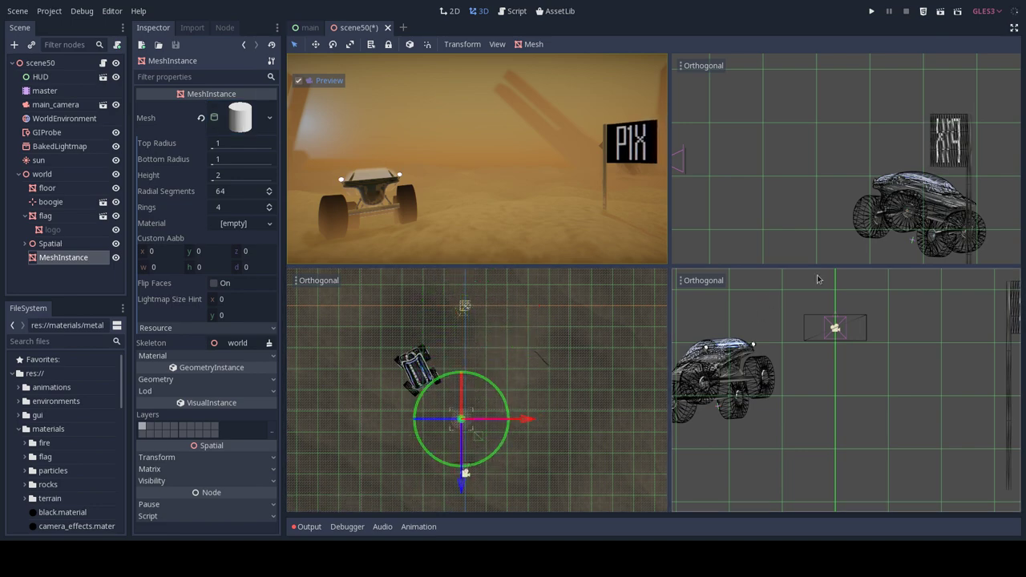
scroll(839, 369, "up", 5)
left_click_drag(840, 369, 846, 323)
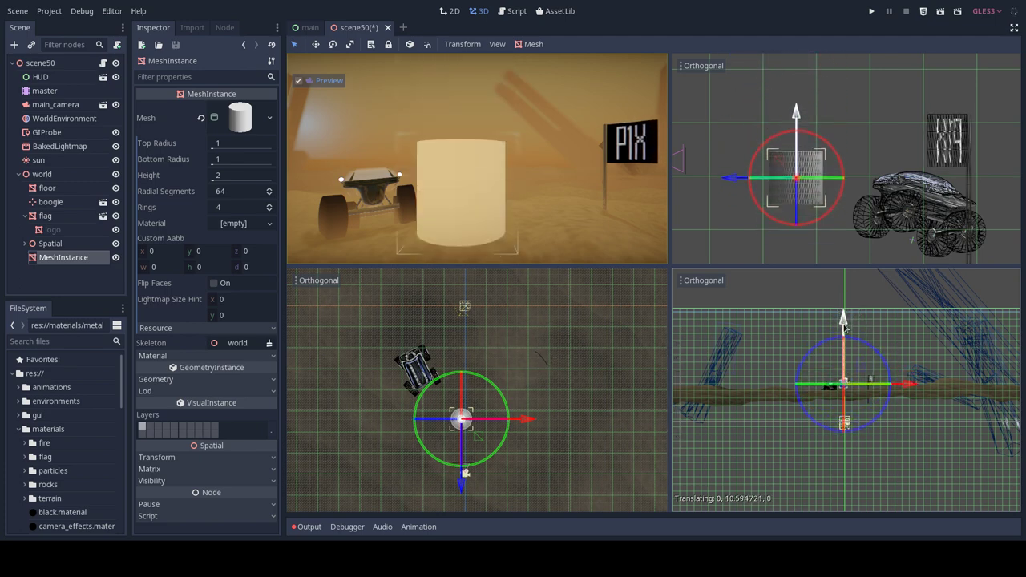
left_click_drag(846, 323, 846, 329)
left_click_drag(469, 438, 488, 409)
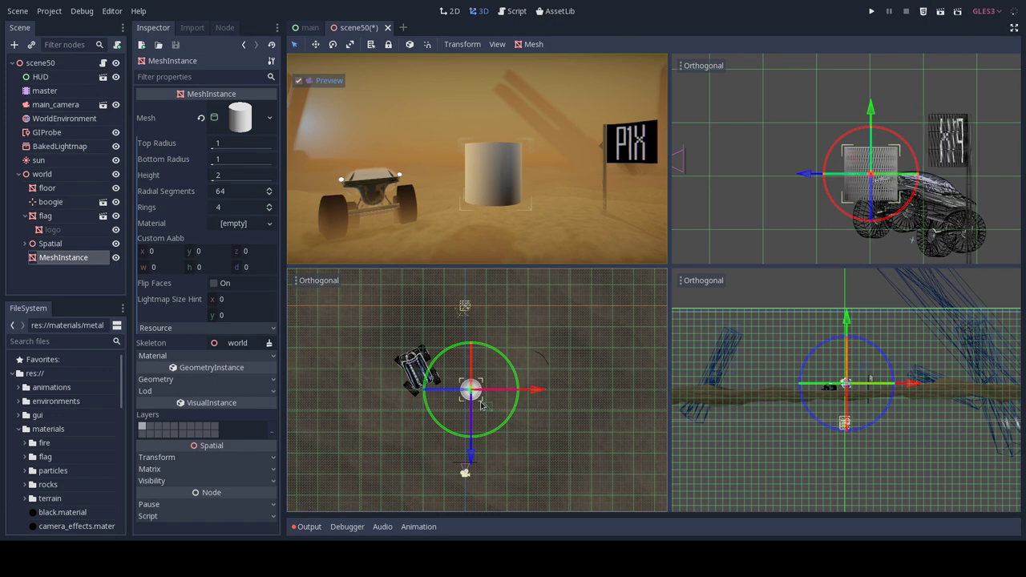
- Set the cylinder to top and bottom radius 0.1, height 4, 4 radial segments and 1 ring
left_click(242, 142)
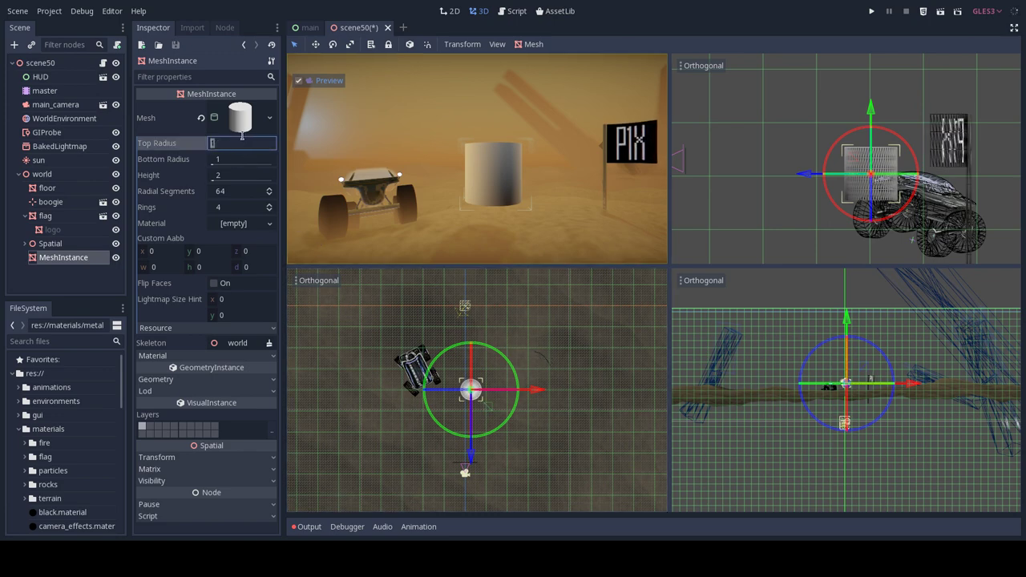
type("0.1")
key("Return")
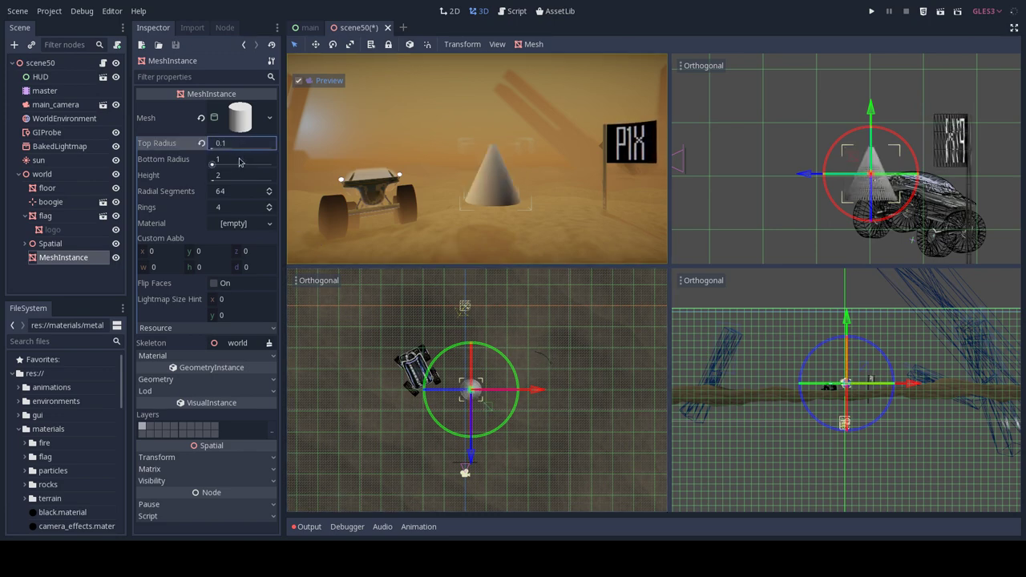
left_click(239, 160)
type("0.1")
key("Return")
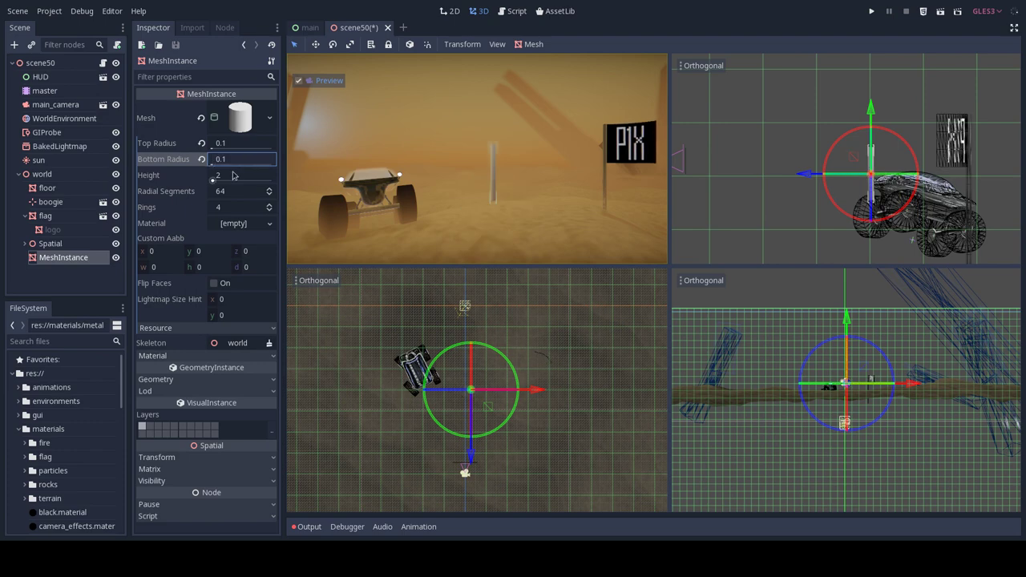
left_click(233, 174)
type("4")
key("Return")
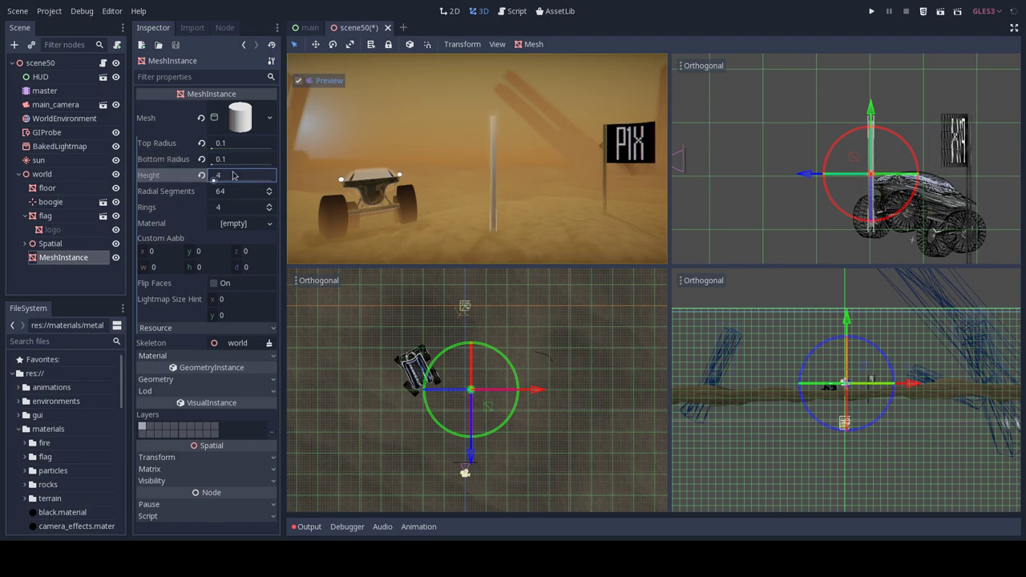
left_click(230, 191)
type("4")
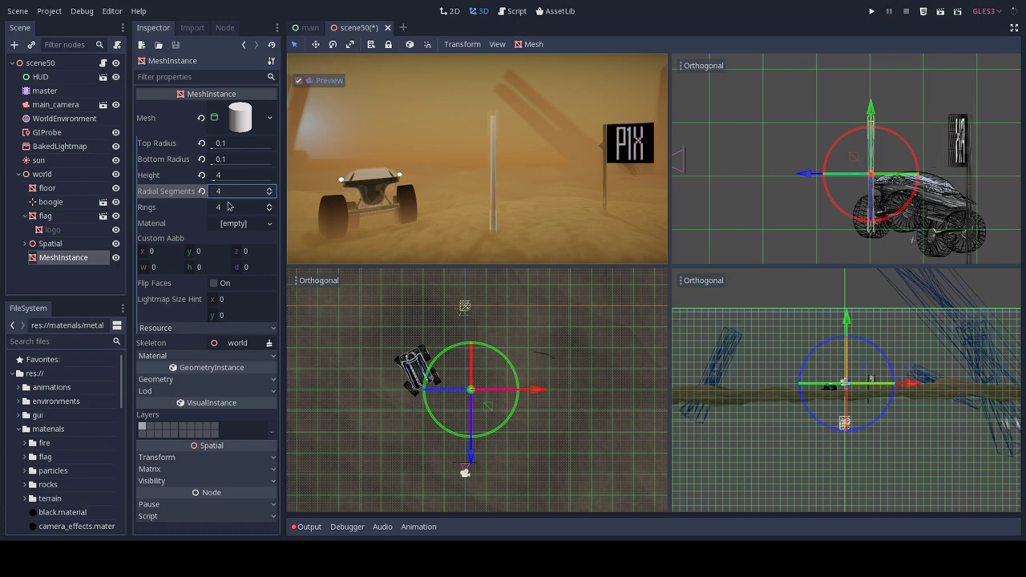
left_click(238, 210)
type("1")
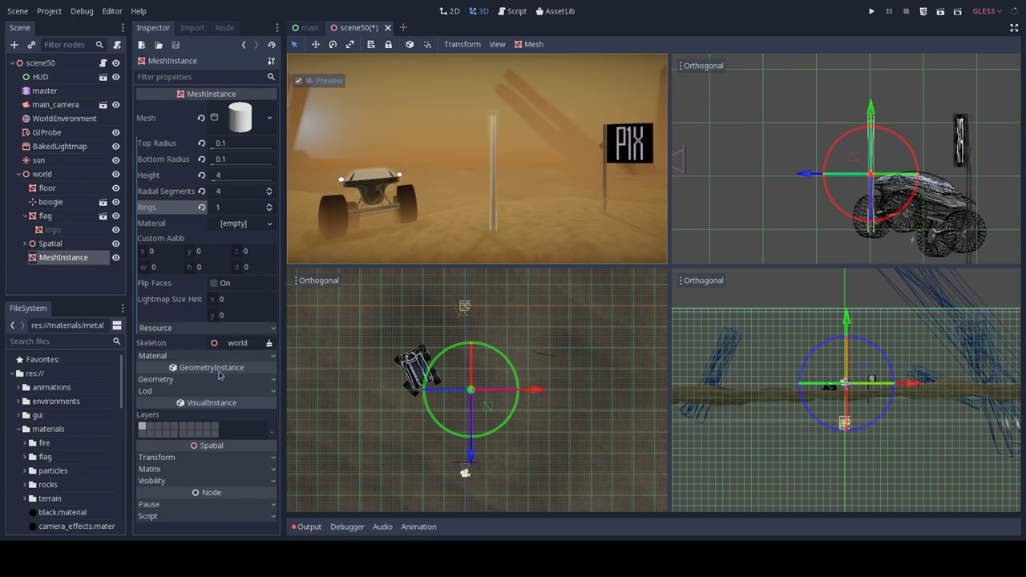
- Settle the pole upright on the ground beside the flag
left_click(217, 378)
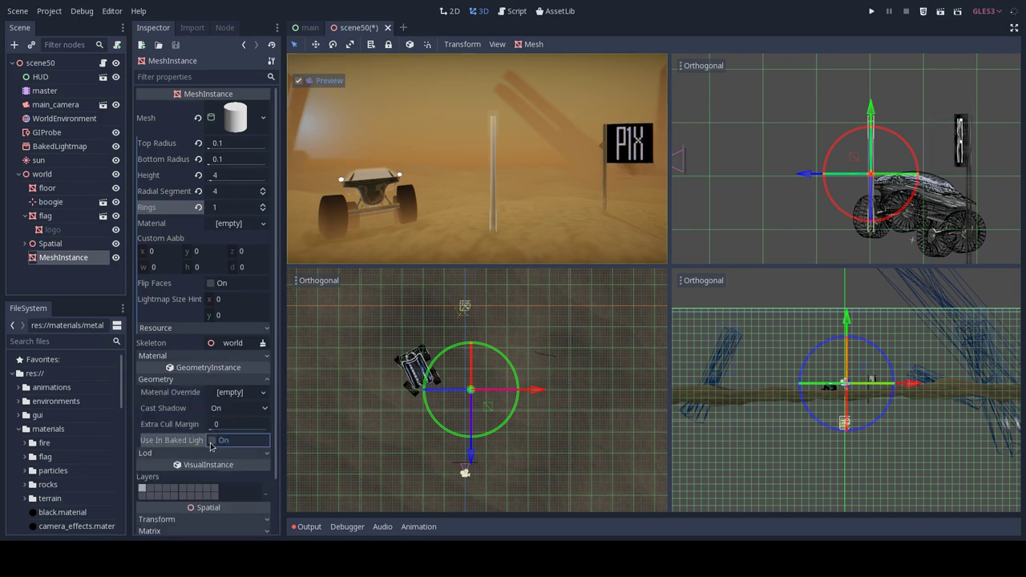
left_click(224, 379)
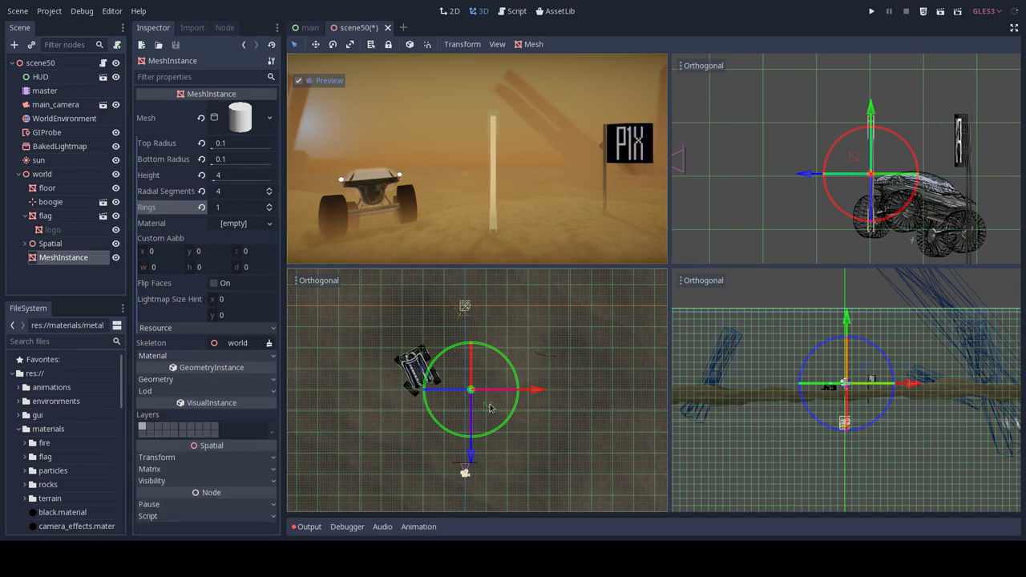
left_click_drag(491, 409, 490, 397)
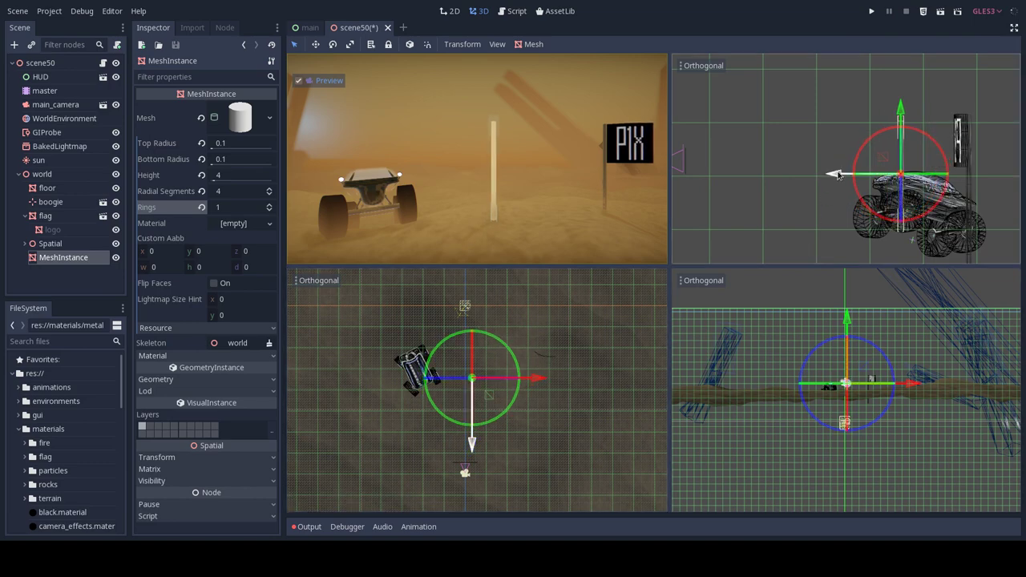
left_click_drag(900, 166, 730, 178)
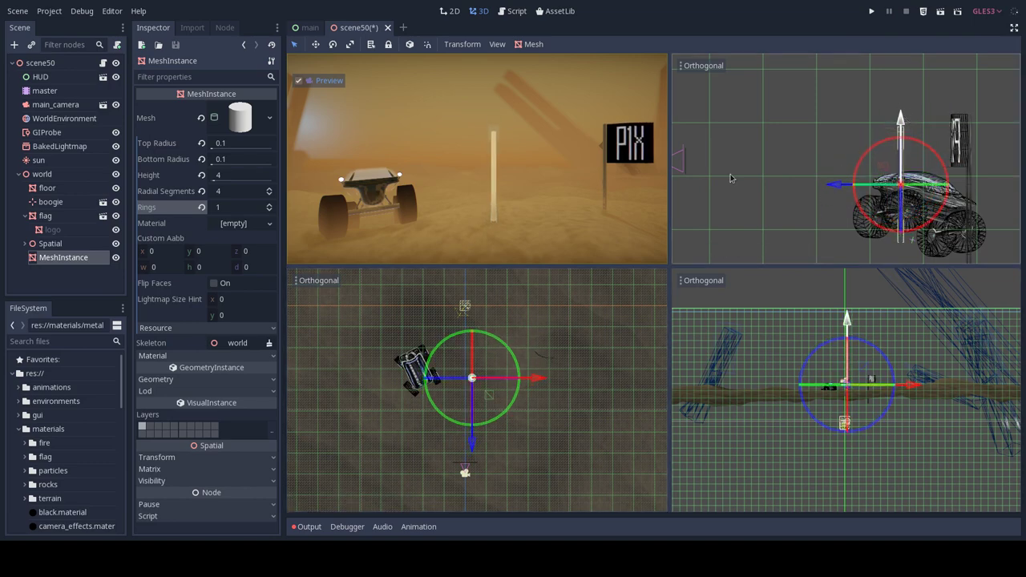
- Rename the MeshInstance node to new_flag
double_click(70, 258)
type("new_fla")
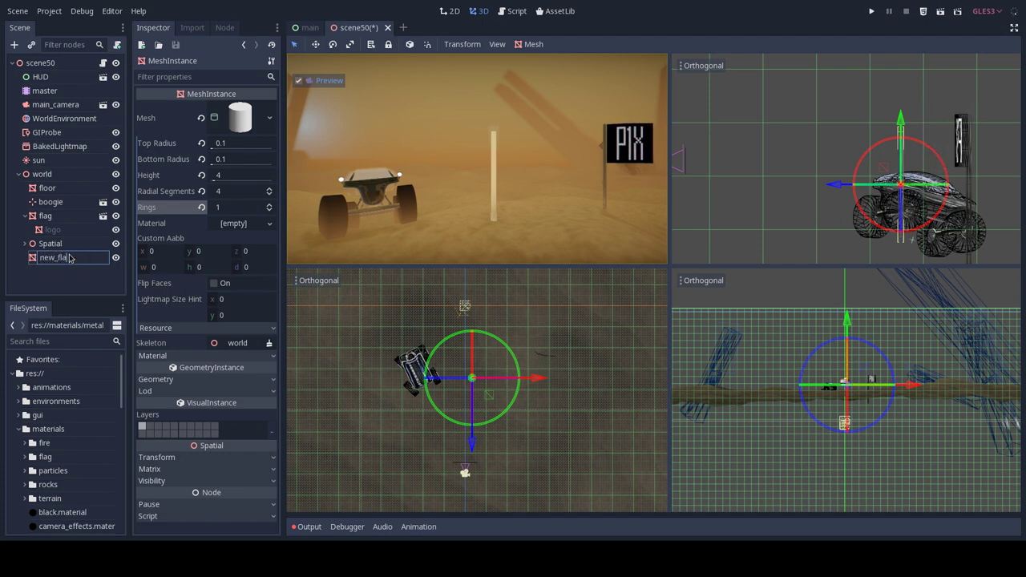
type("g")
key("Return")
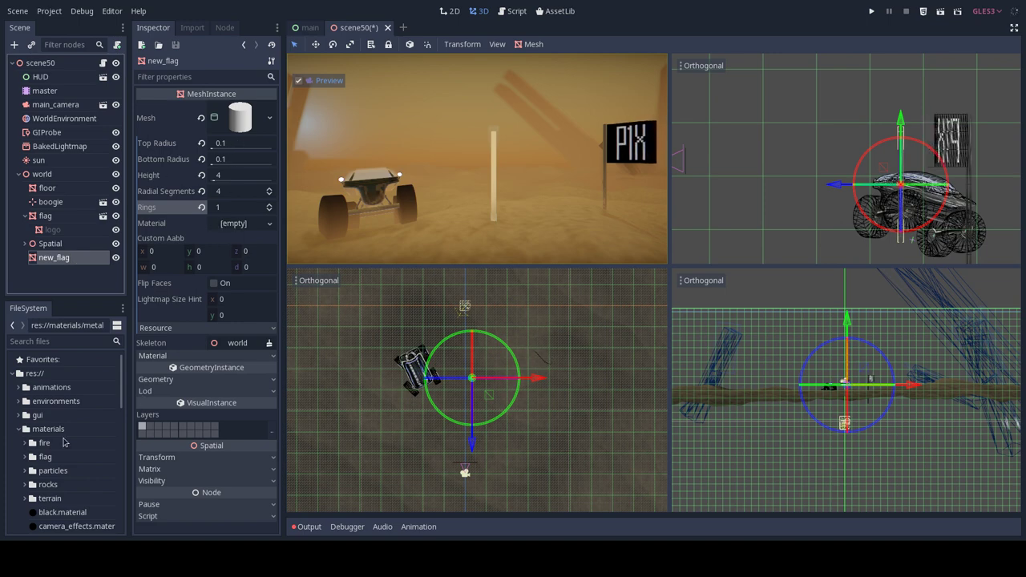
- Apply metal_parts.material from FileSystem to the pole mesh's Material slot
scroll(66, 424, "down", 3)
scroll(68, 406, "down", 3)
left_click_drag(60, 436, 242, 225)
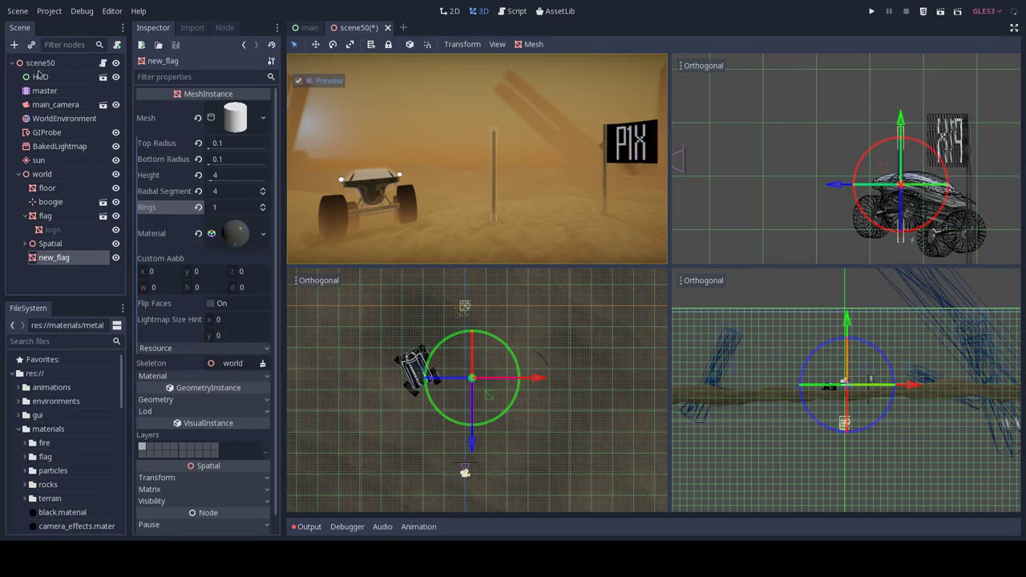
- Add a MeshInstance child under new_flag with a new PlaneMesh and expand its Transform values
left_click(15, 46)
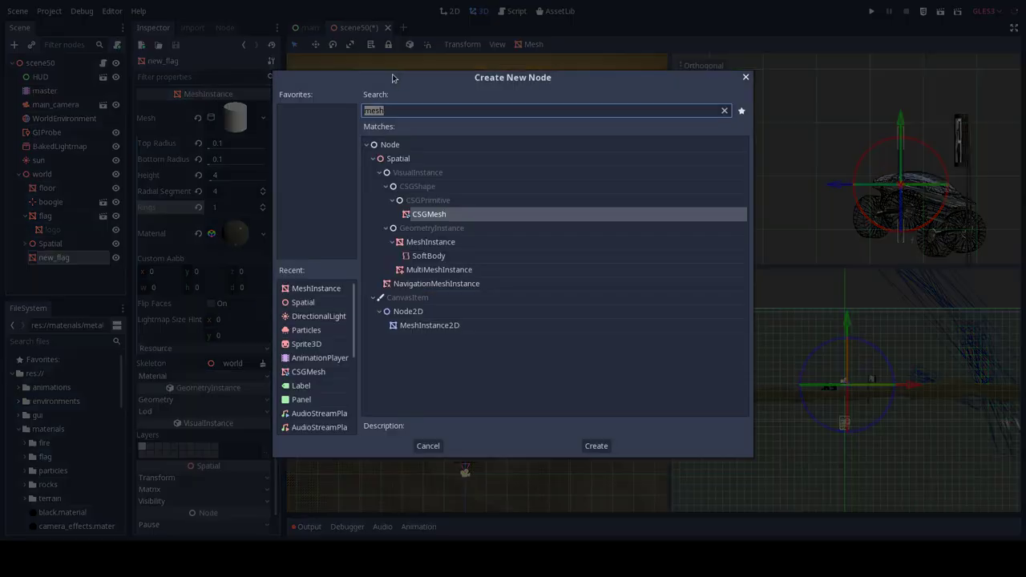
double_click(425, 243)
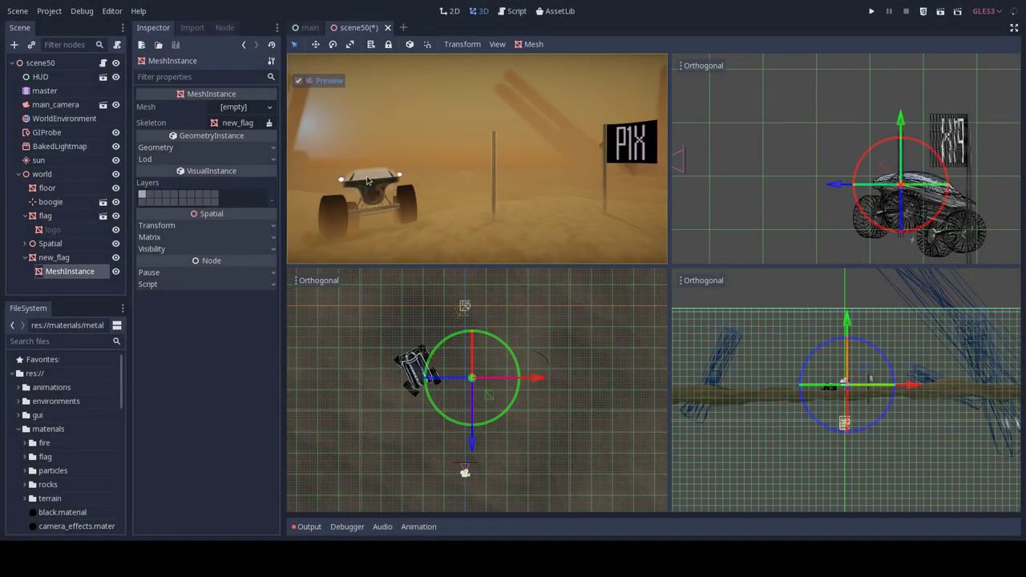
left_click(233, 111)
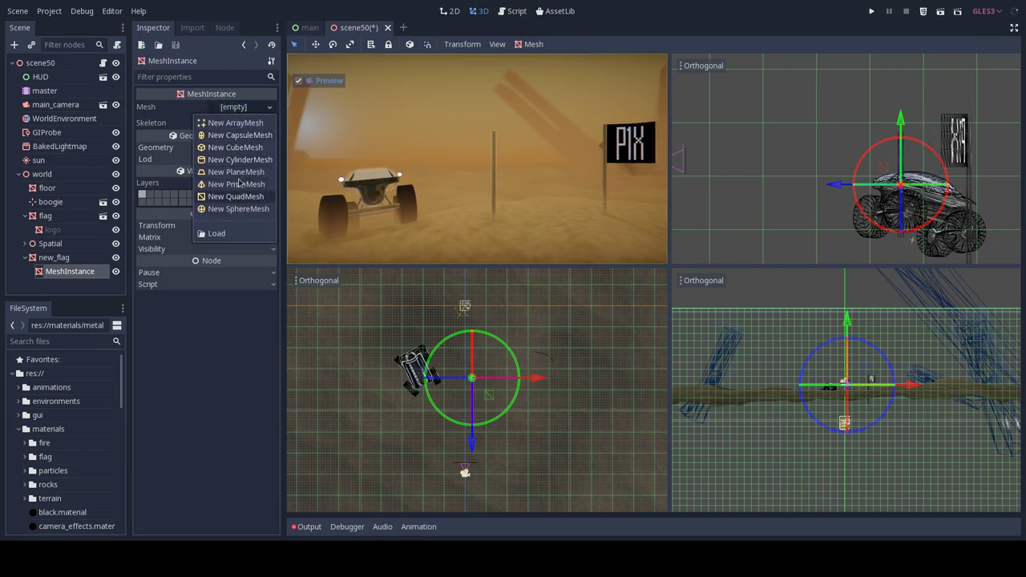
left_click(240, 173)
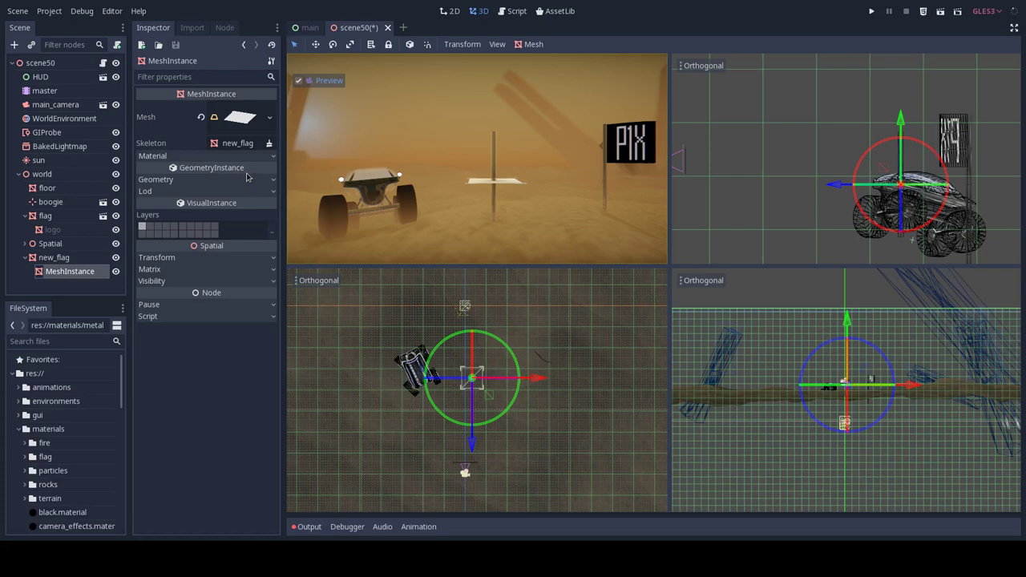
left_click(201, 259)
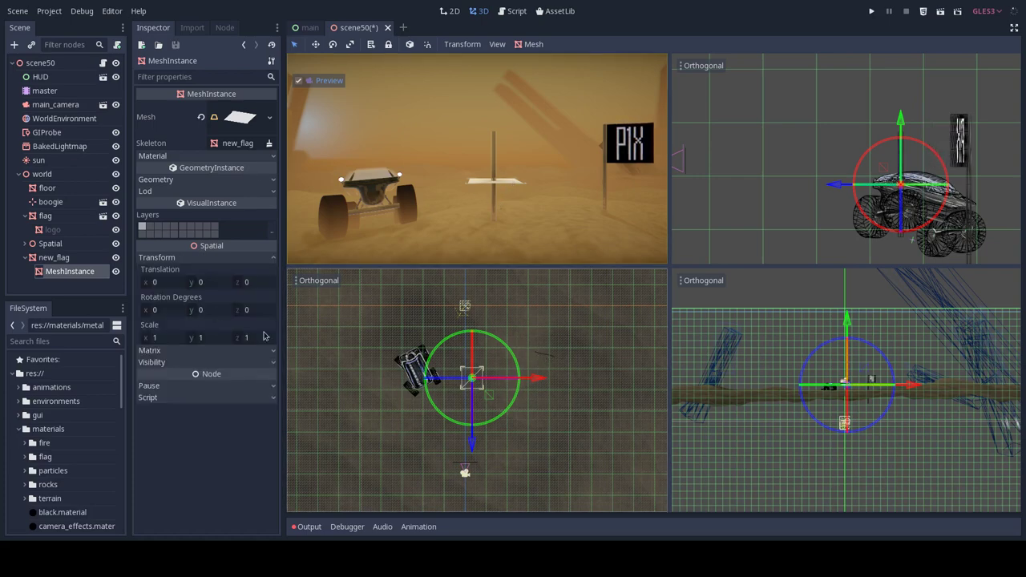
- Rotate the plane to 0, 90, 90 degrees and lift it to Y 0.908 beside the pole
left_click_drag(209, 315, 264, 309)
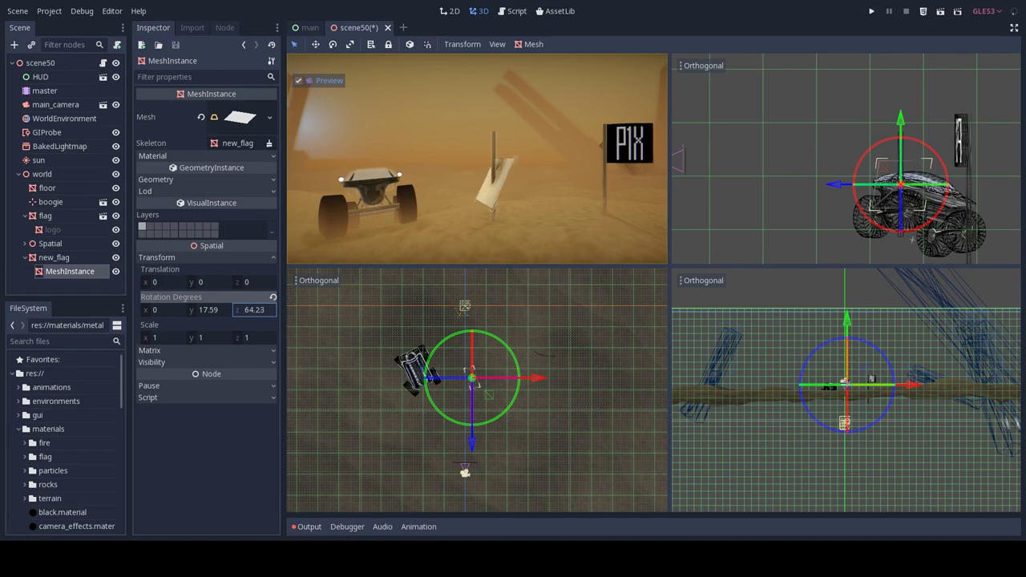
type("90")
key("Return")
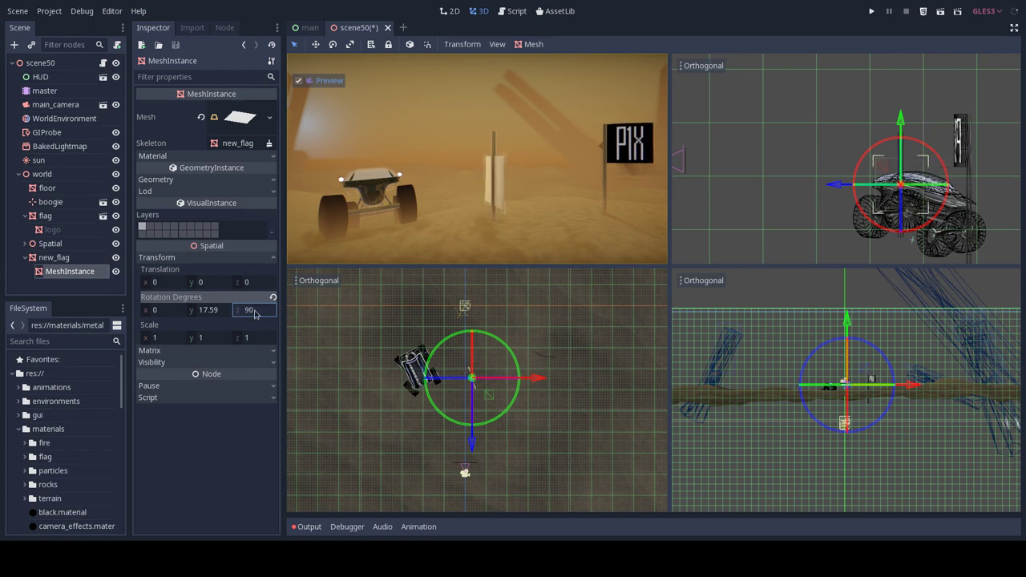
type("0")
key("Return")
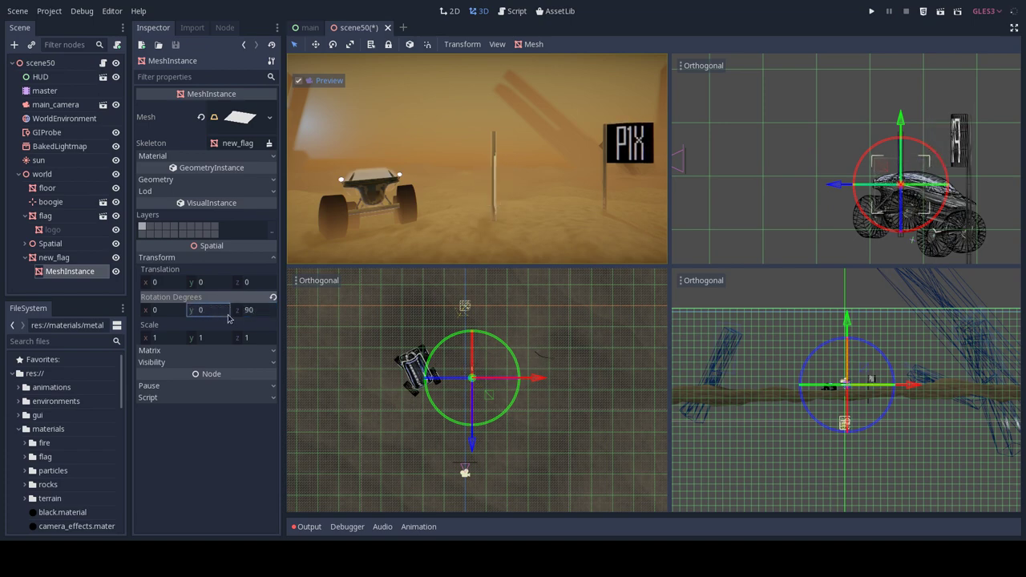
left_click_drag(209, 310, 240, 309)
type("90")
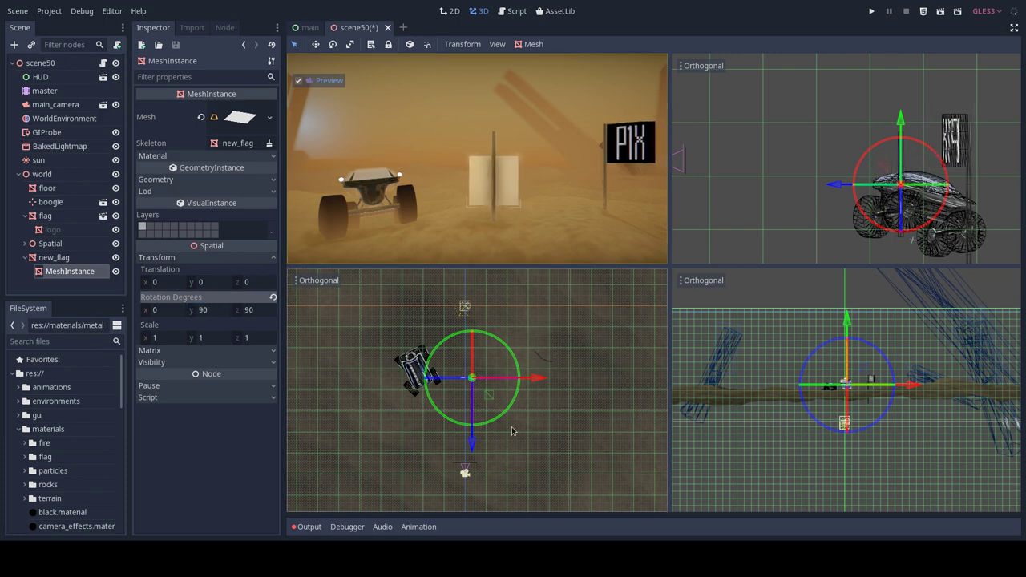
left_click_drag(845, 325, 847, 313)
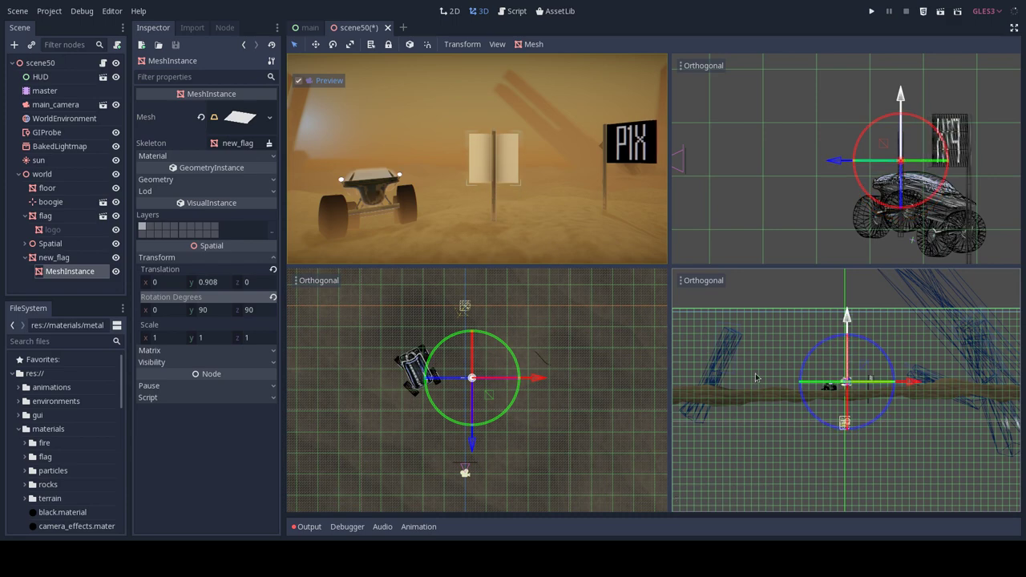
- Align the plane beside the top of the pole, then nudge the whole new_flag across the ground
left_click_drag(535, 383, 546, 384)
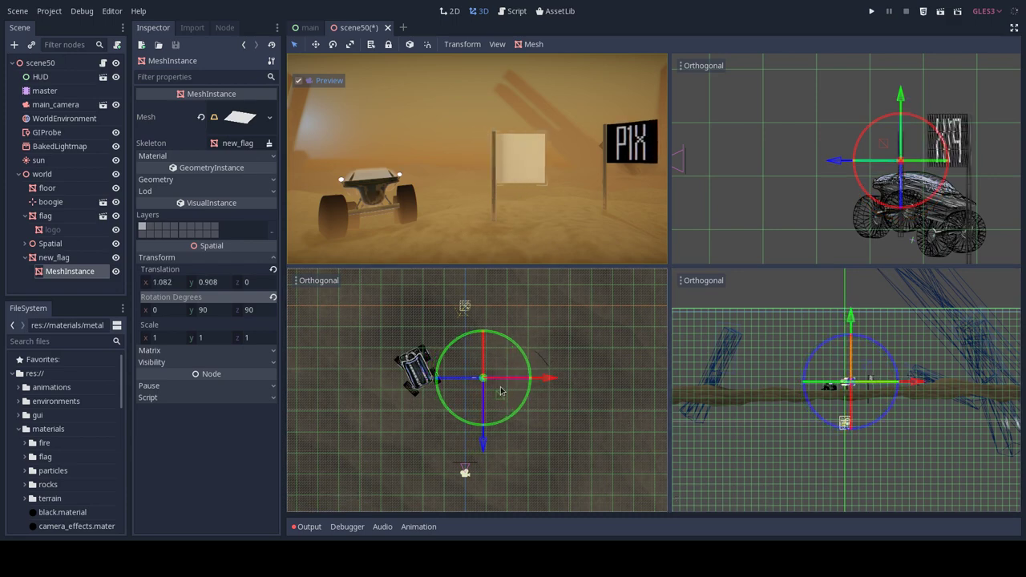
scroll(519, 385, "up", 3)
middle_click_drag(917, 149, 902, 149, "shift")
scroll(903, 149, "up", 4)
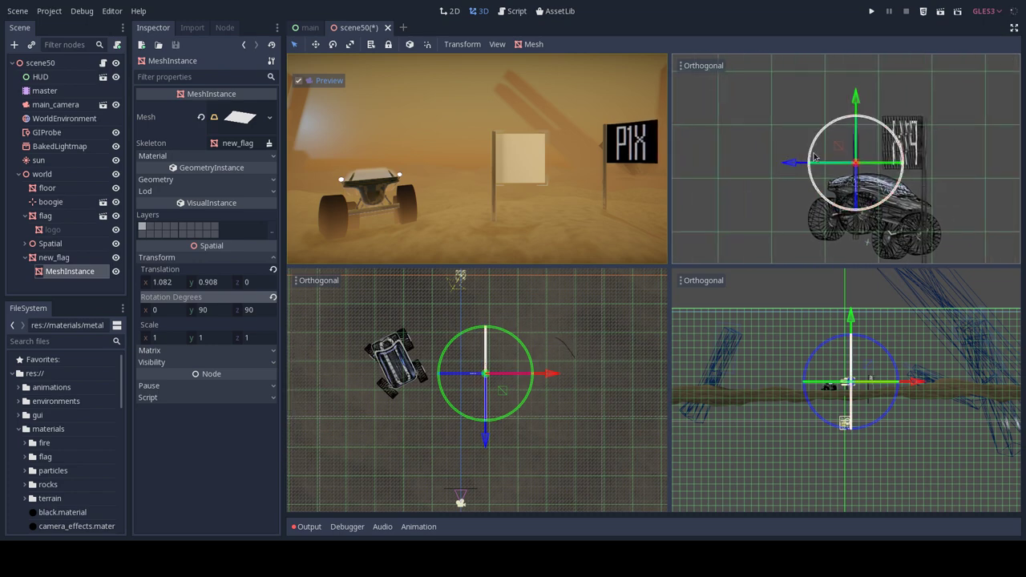
scroll(866, 414, "up", 2)
scroll(866, 414, "up", 2)
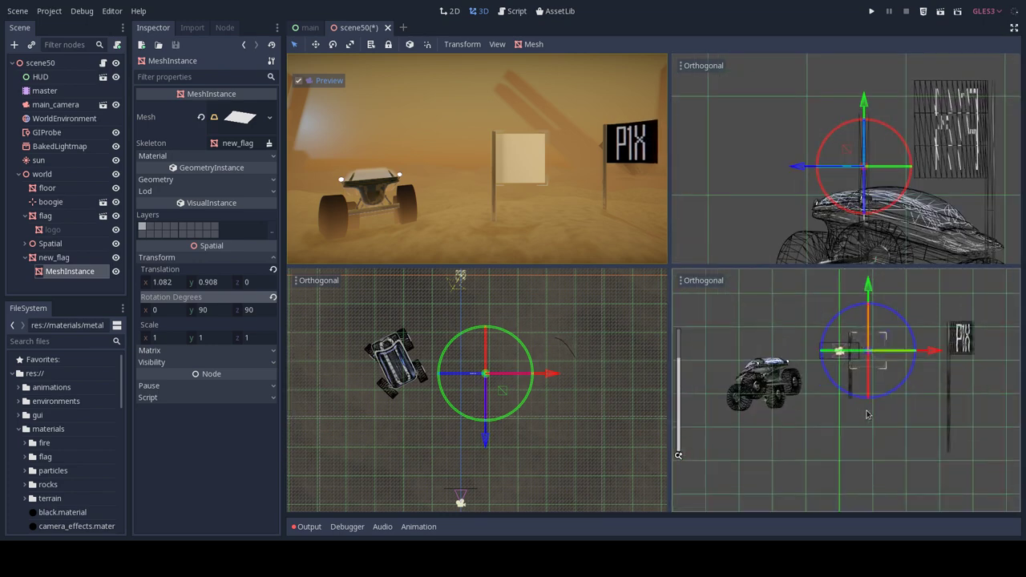
scroll(874, 401, "up", 2)
scroll(885, 356, "up", 2)
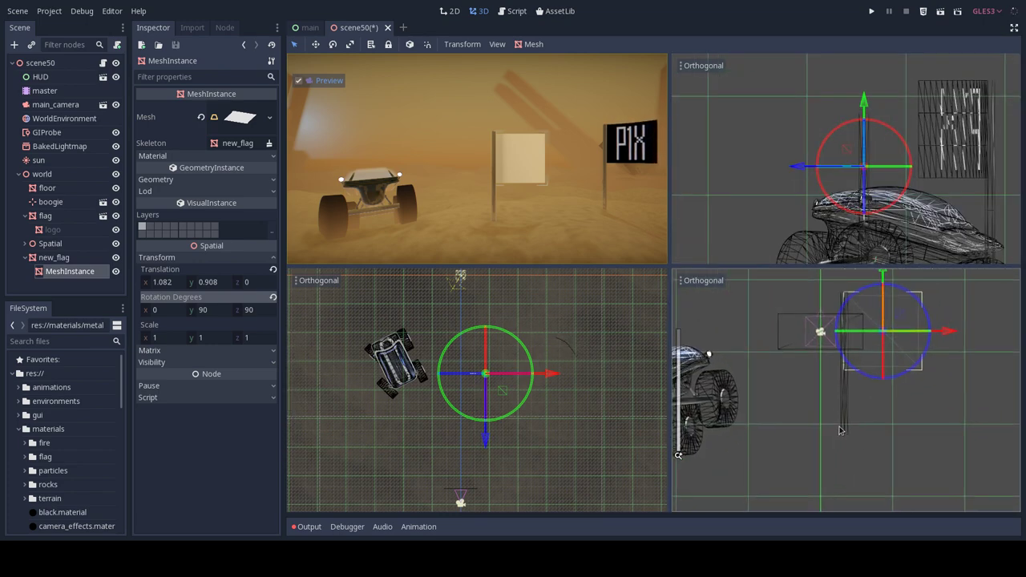
middle_click_drag(885, 356, 806, 317, "shift")
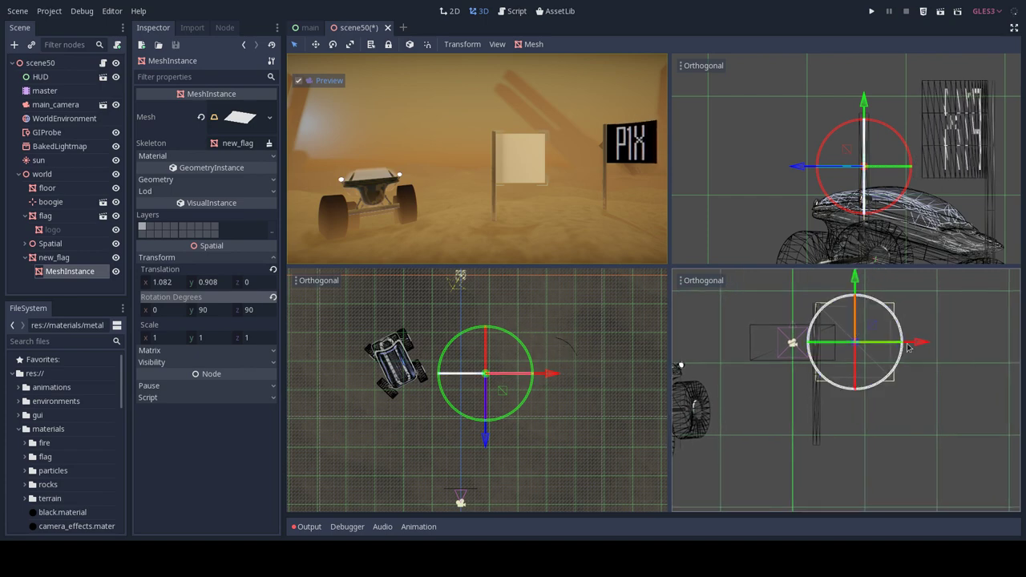
left_click_drag(921, 345, 923, 347)
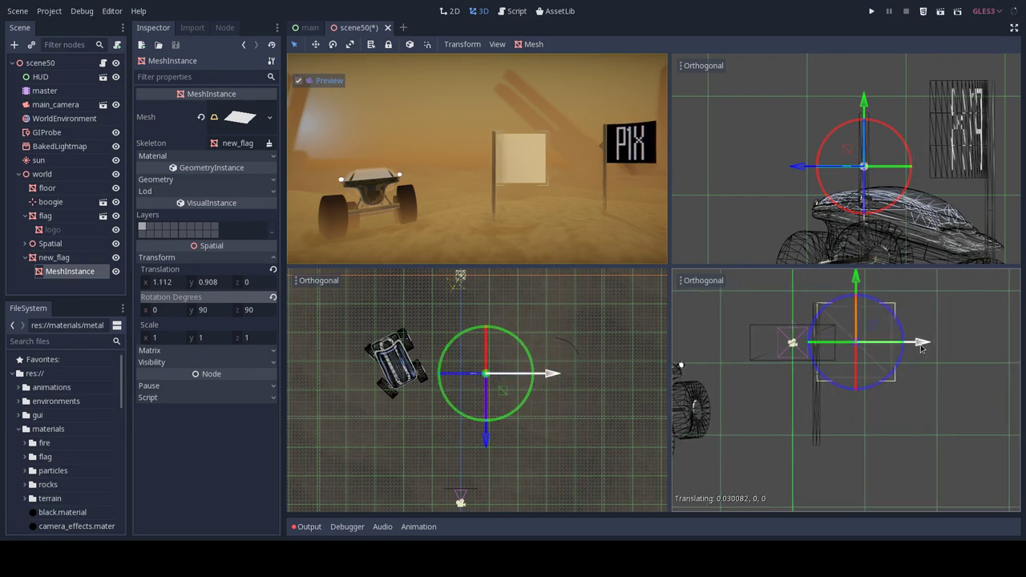
left_click_drag(856, 282, 856, 284)
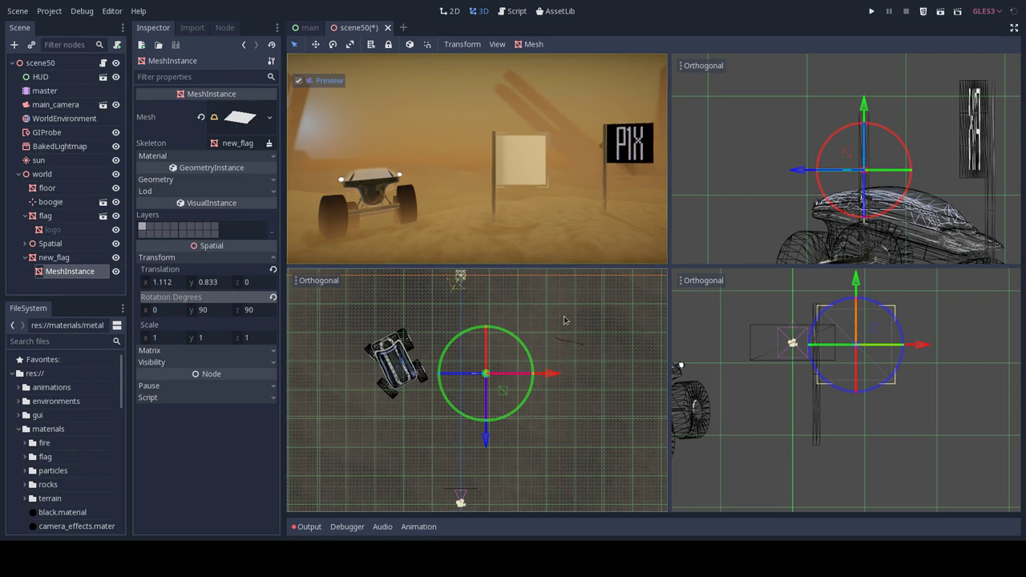
left_click(49, 259)
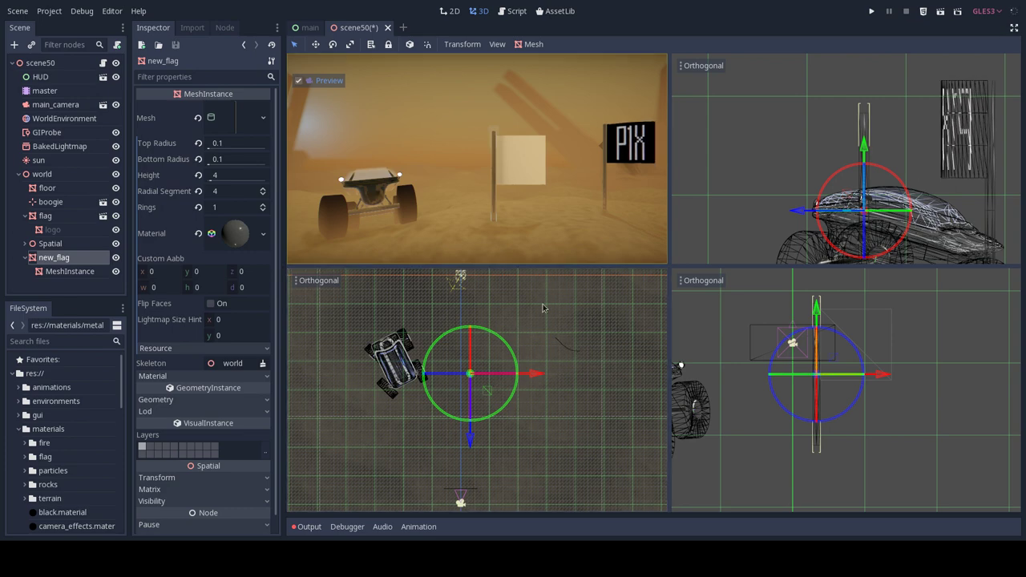
left_click_drag(489, 396, 470, 405)
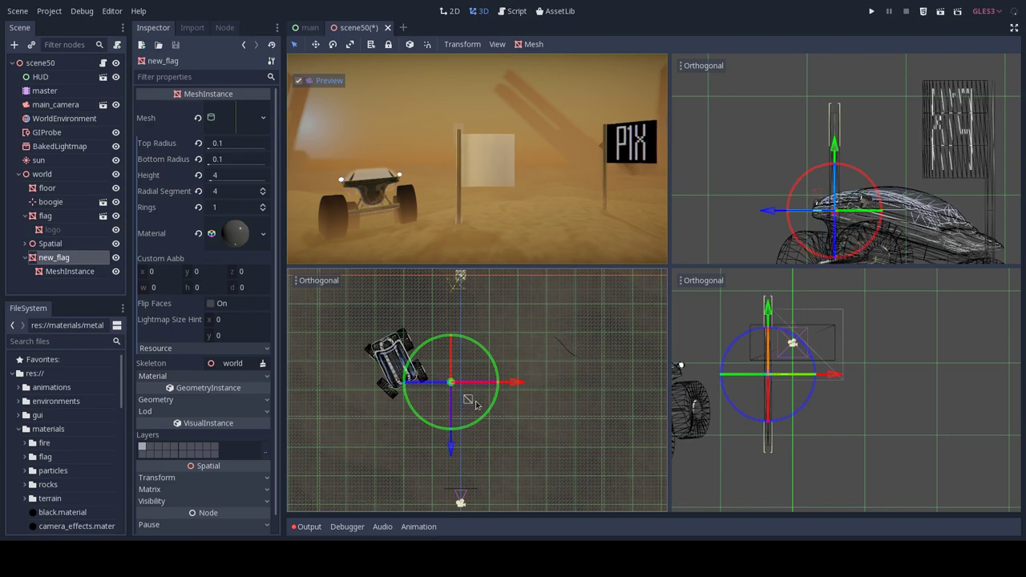
- Rename the flag's plane MeshInstance to logo
left_click(68, 272)
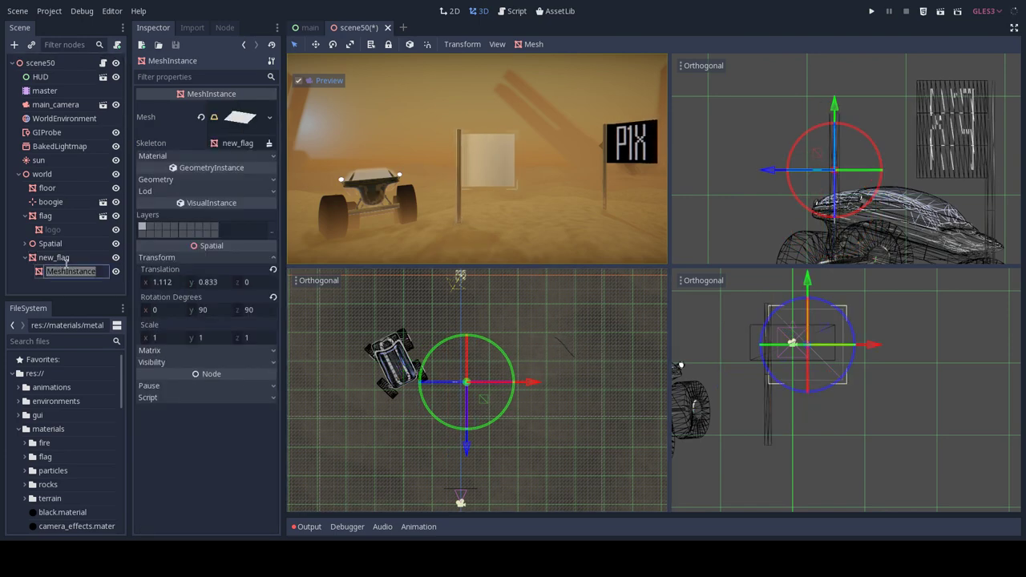
key("F2")
type("logo")
key("Return")
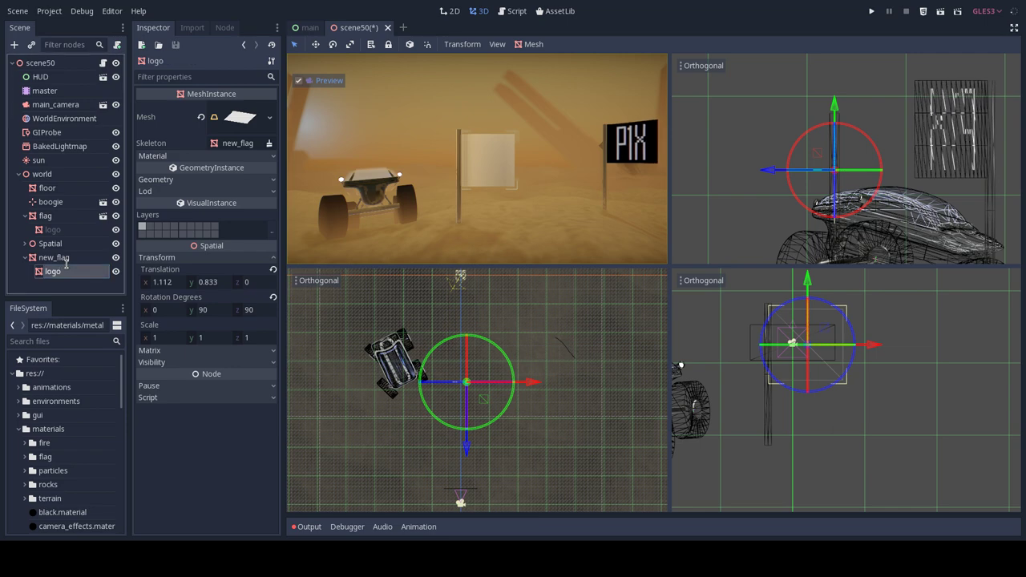
- Give material slot 0 a new ShaderMaterial with a new VisualShader and open its graph editor
left_click(215, 156)
left_click(238, 169)
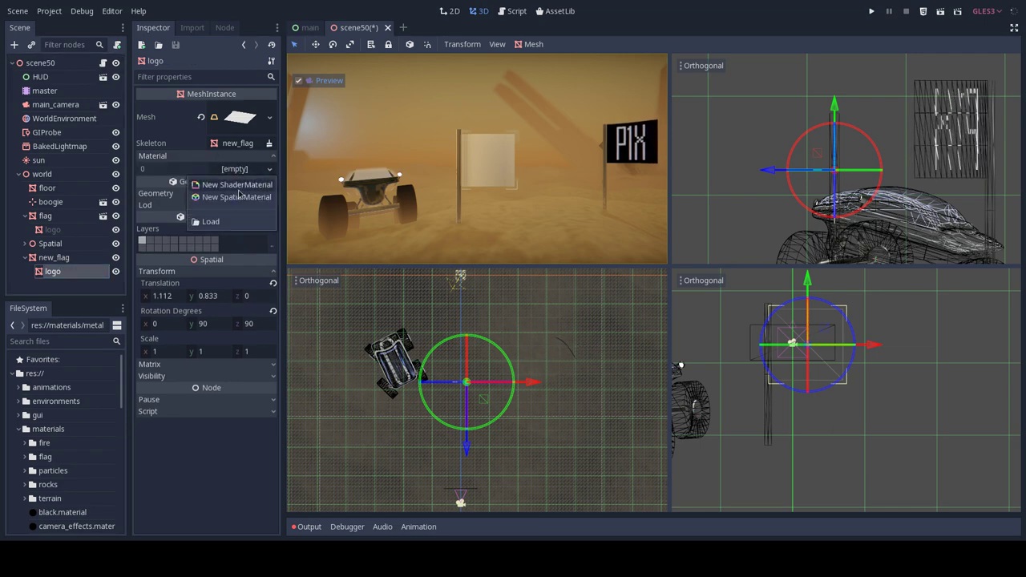
left_click(239, 197)
left_click(238, 180)
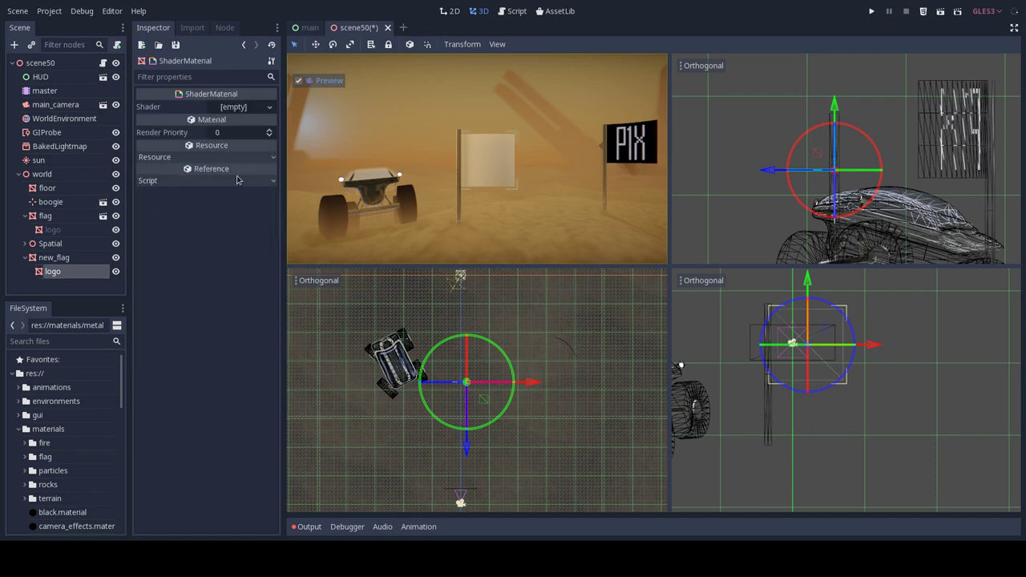
left_click(232, 107)
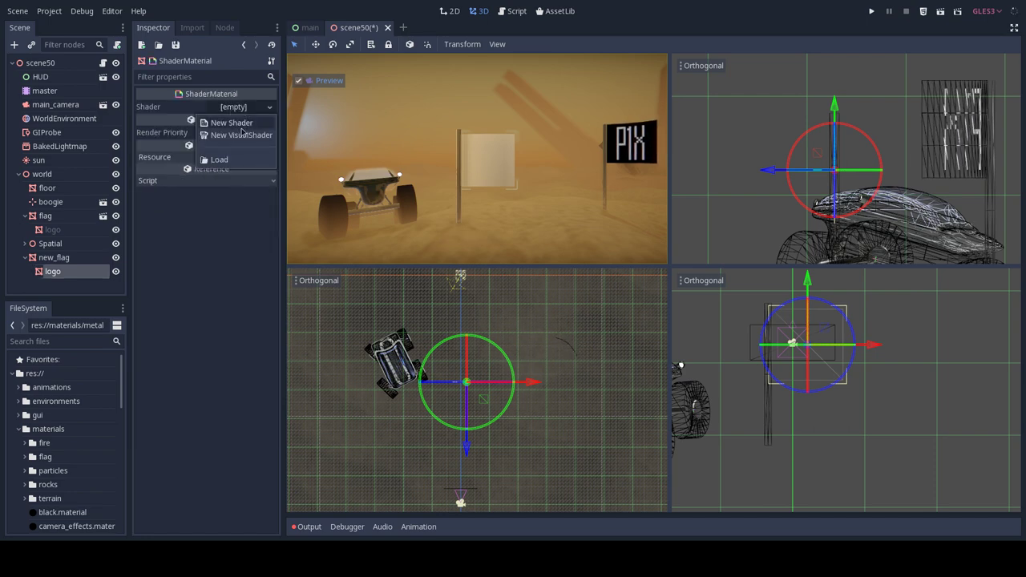
left_click(219, 135)
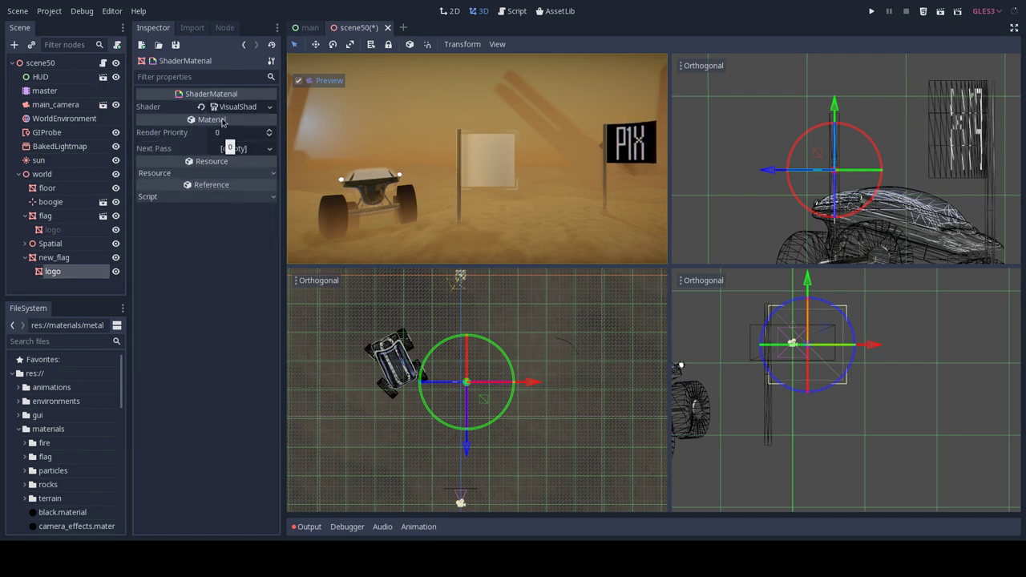
left_click(236, 109)
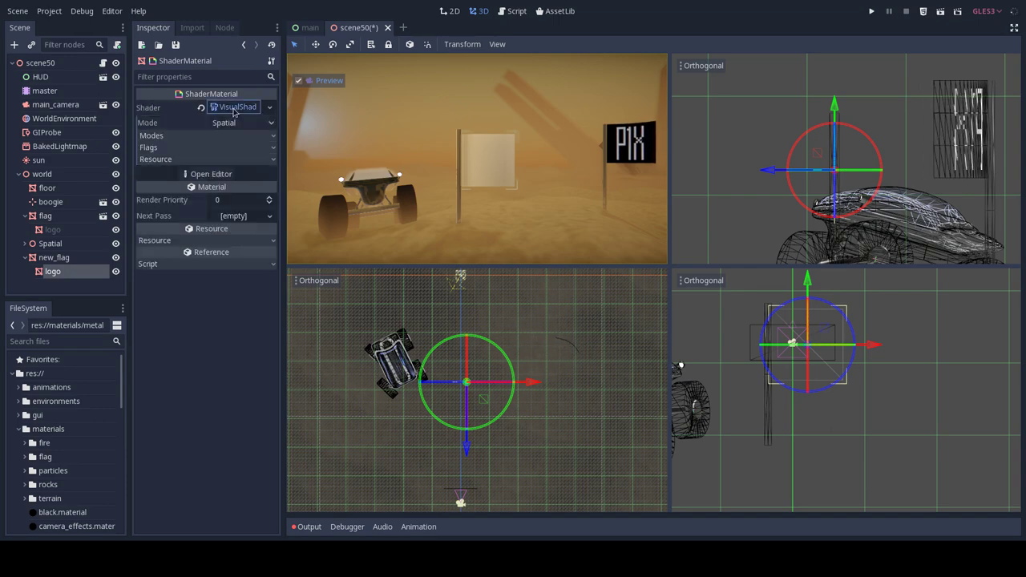
left_click(215, 176)
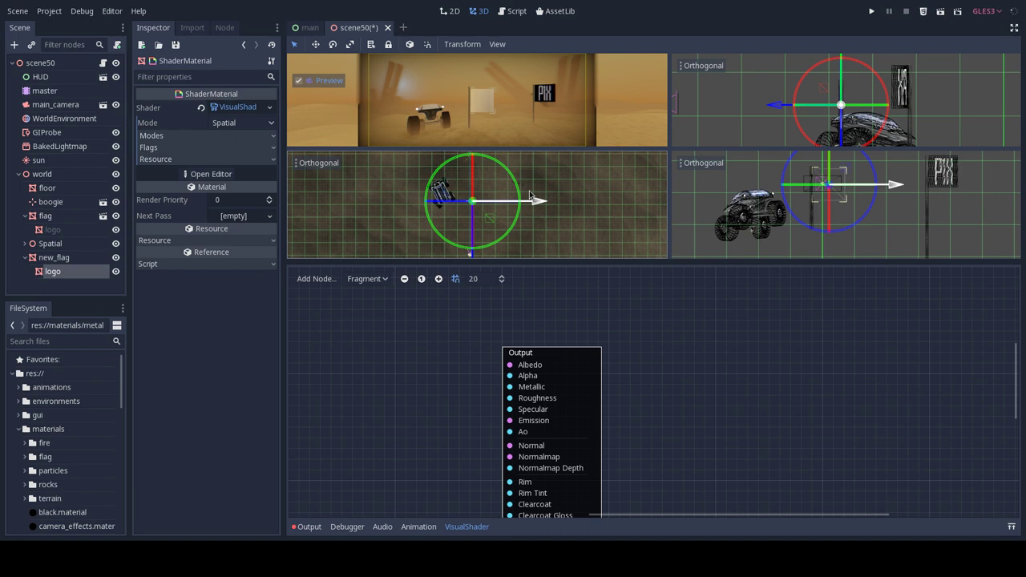
- Switch to a single viewport, pan the graph, and check the Vertex stage before returning to Fragment
key("ctrl+1")
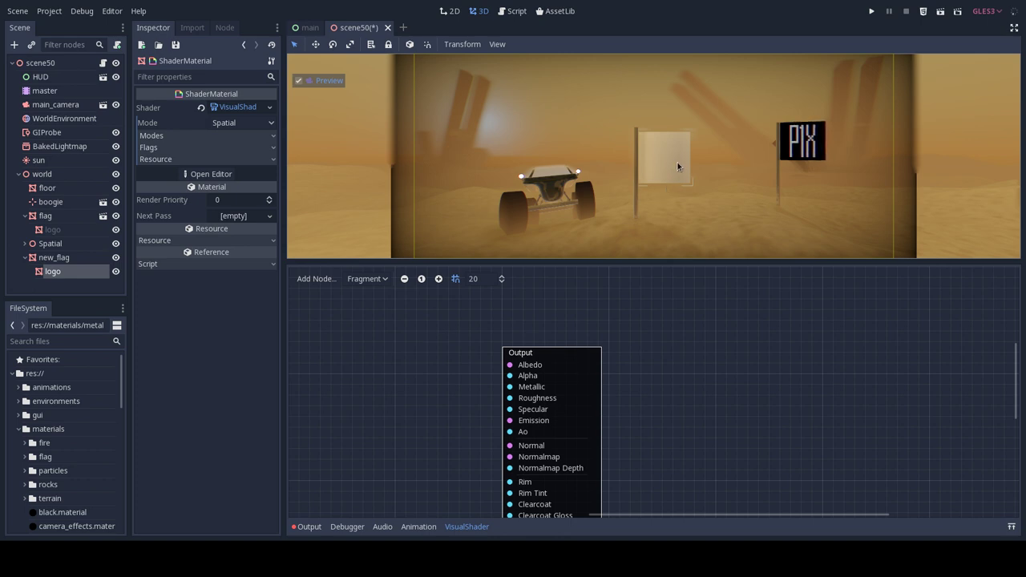
middle_click_drag(365, 393, 611, 330)
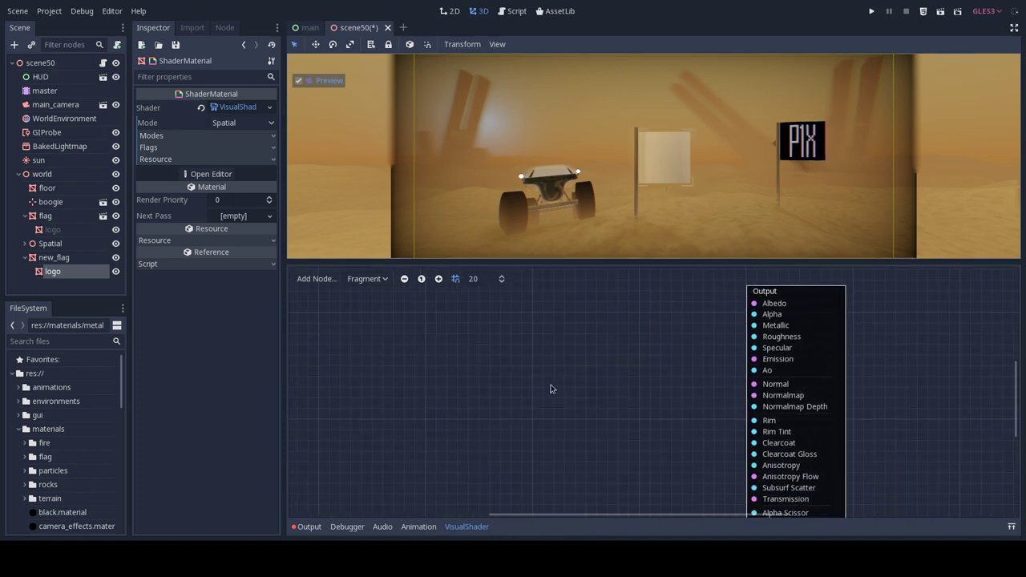
mouse_move(553, 388)
middle_mouse_down()
mouse_move(631, 390)
mouse_move(617, 392)
middle_mouse_up()
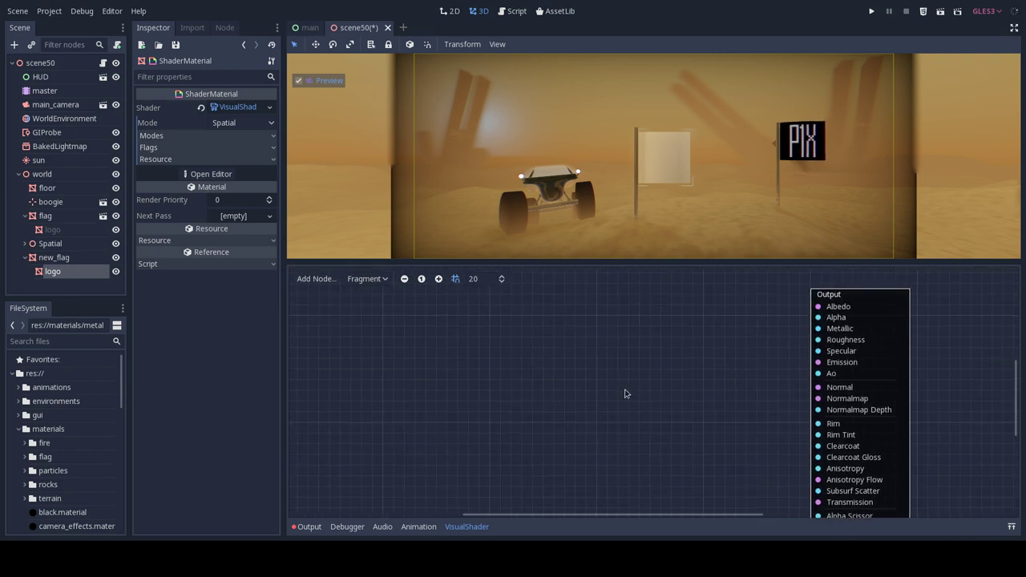
left_click(362, 279)
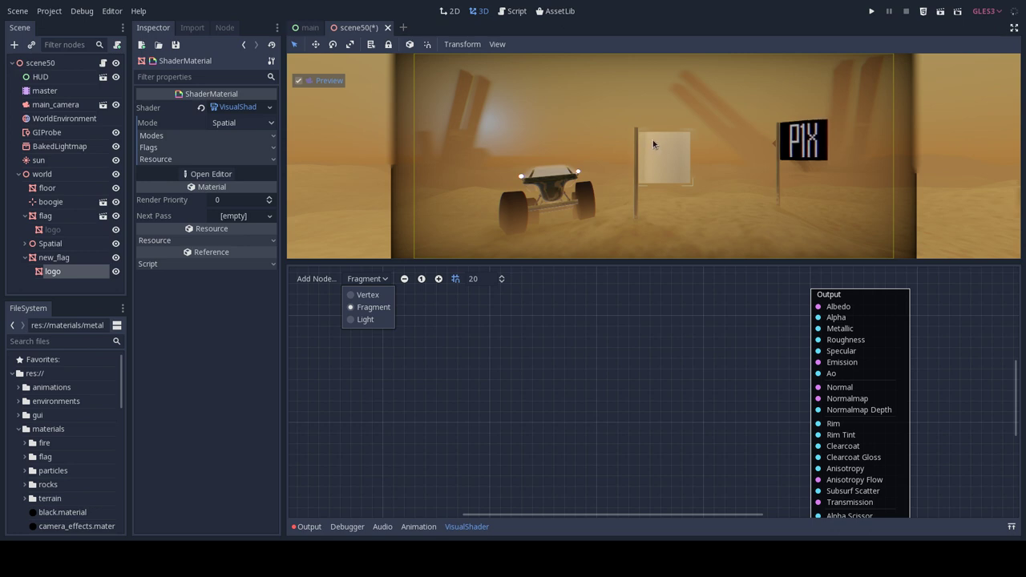
left_click(387, 296)
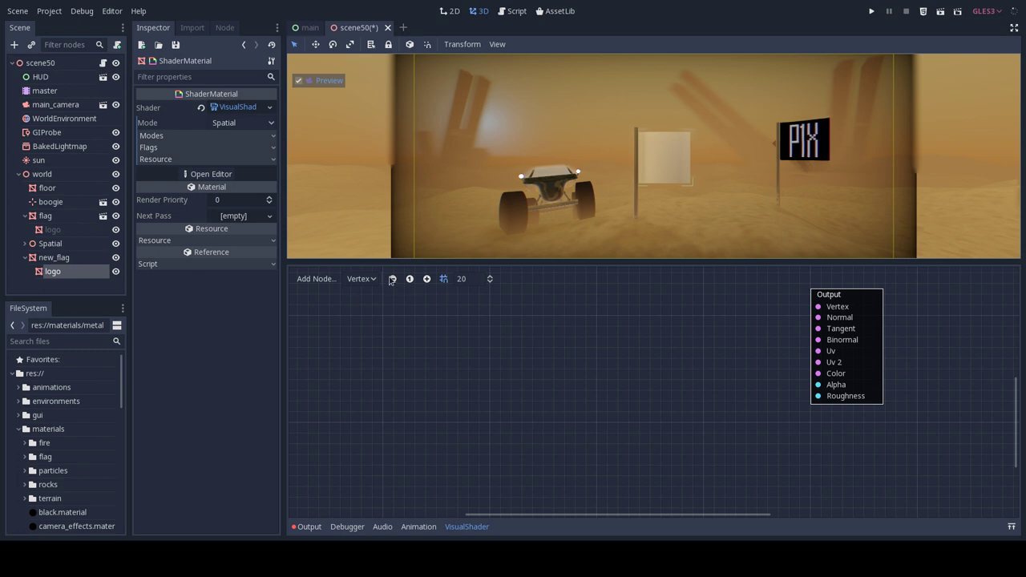
left_click(359, 280)
left_click(384, 310)
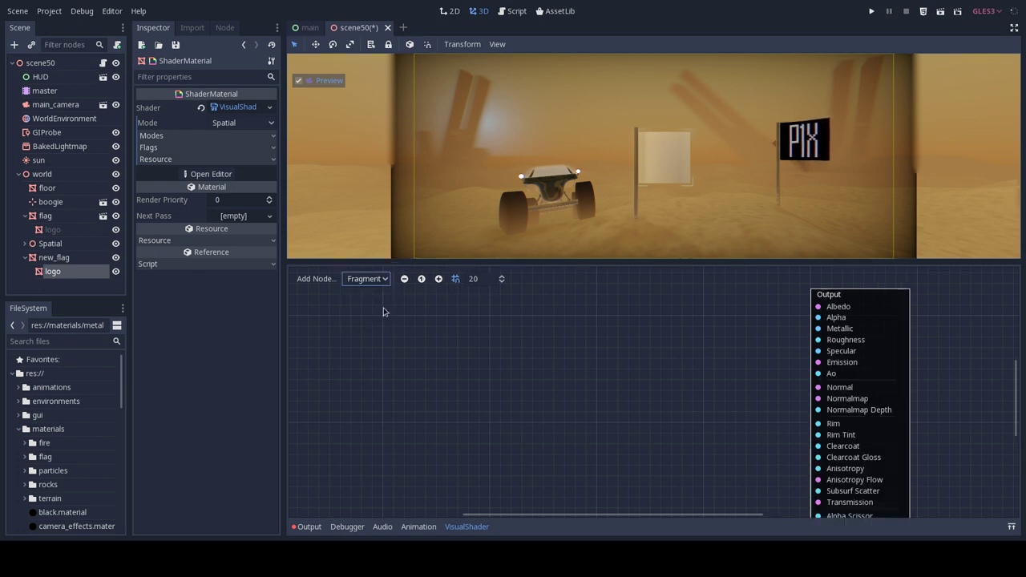
- Add an Input node set to uv at the graph's upper left
right_click(425, 340)
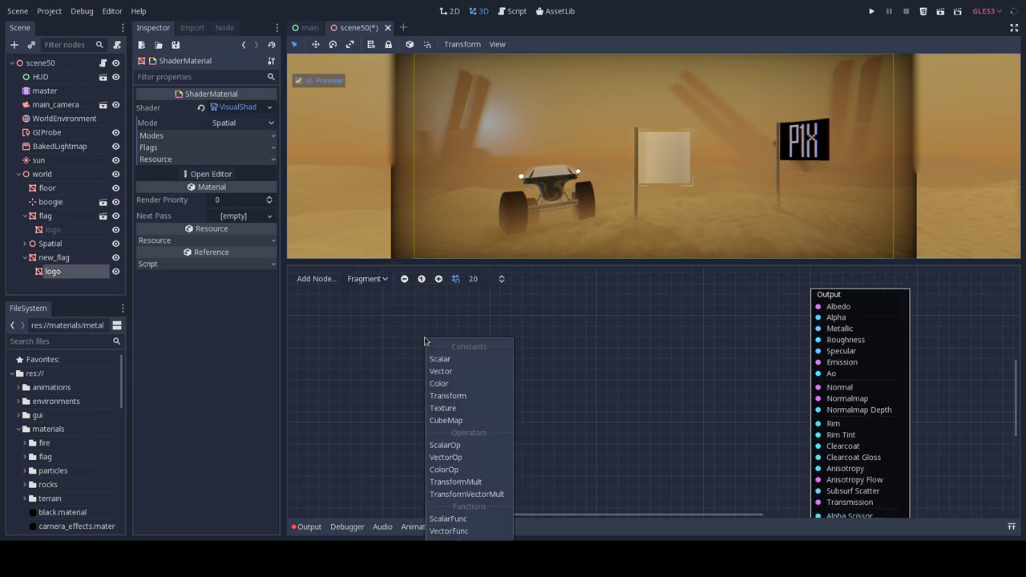
left_click(384, 342)
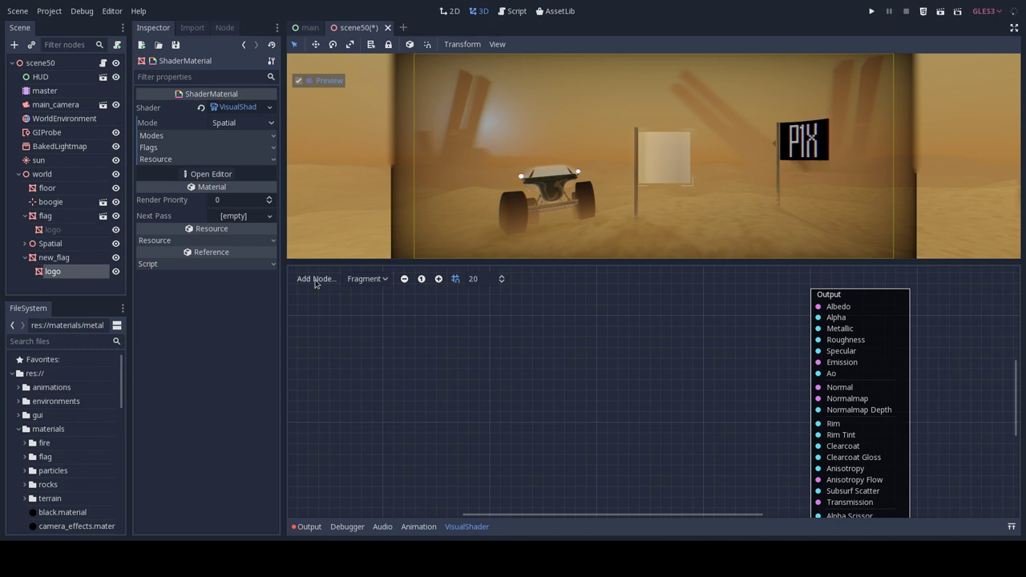
left_click(315, 283)
left_click(304, 532)
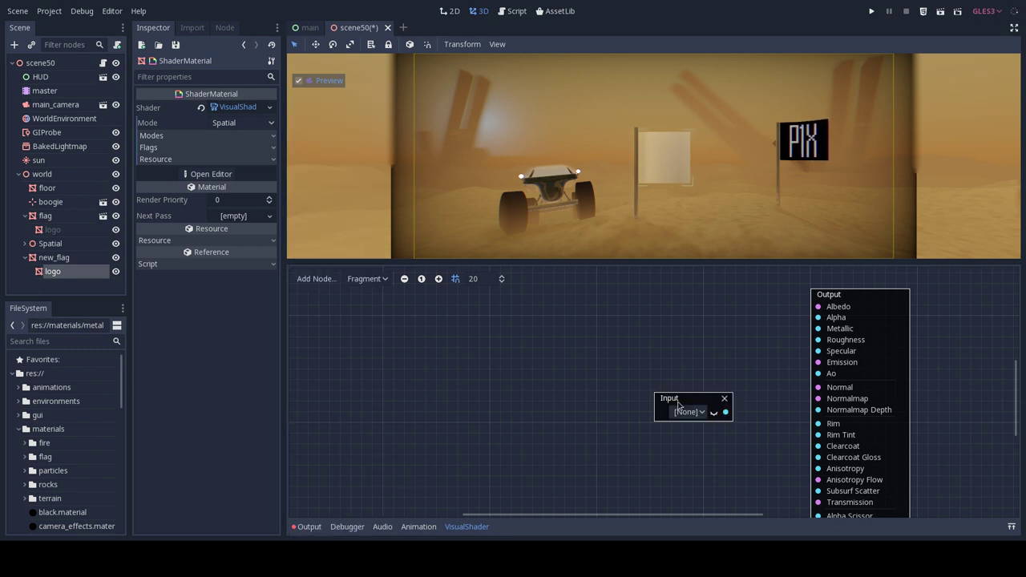
left_click_drag(678, 405, 375, 338)
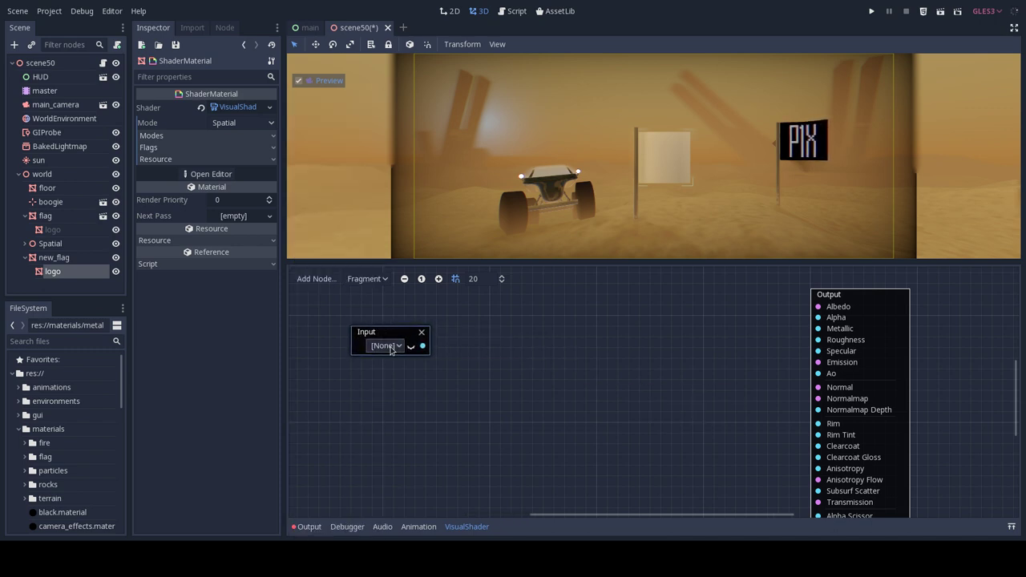
left_click(391, 346)
left_click(405, 369)
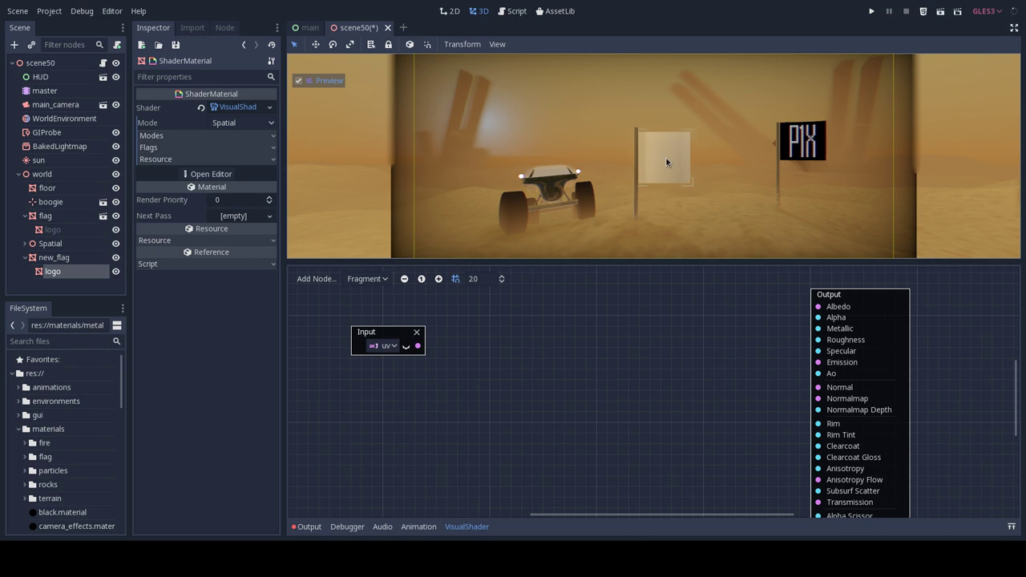
left_click_drag(374, 335, 351, 338)
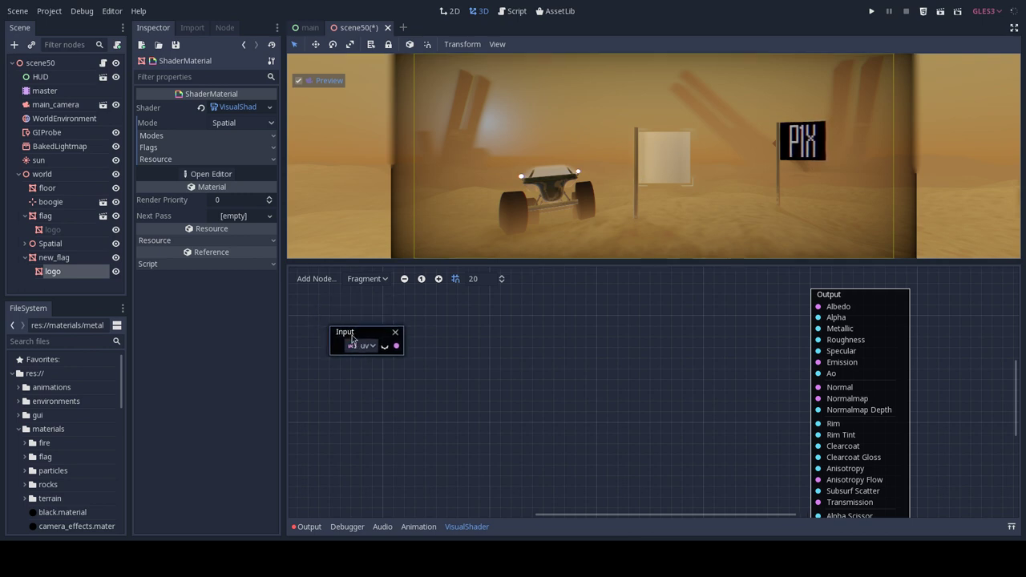
- Add a TextureUniform node, keeping its Data type and White Default
left_click(316, 278)
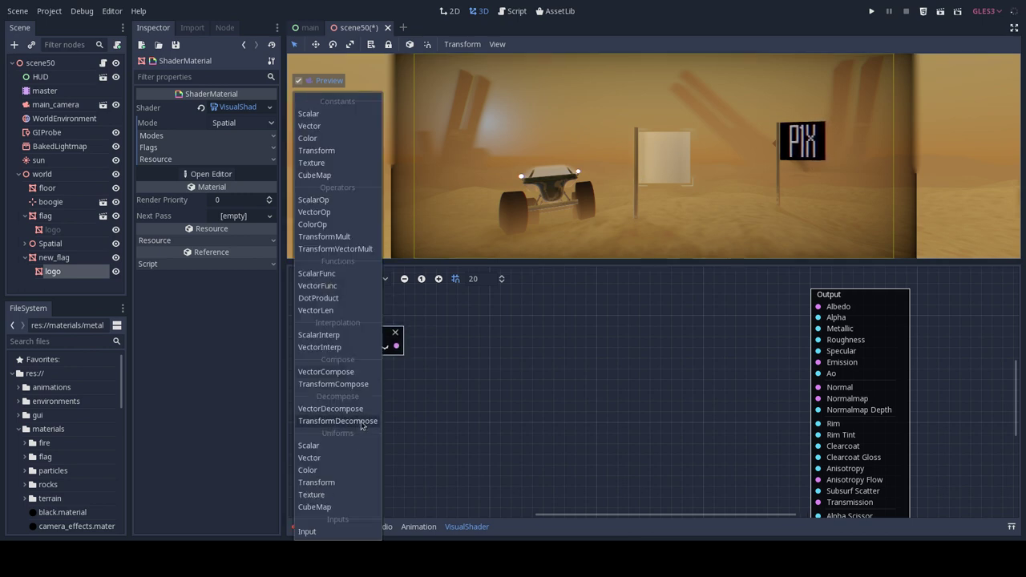
left_click(350, 494)
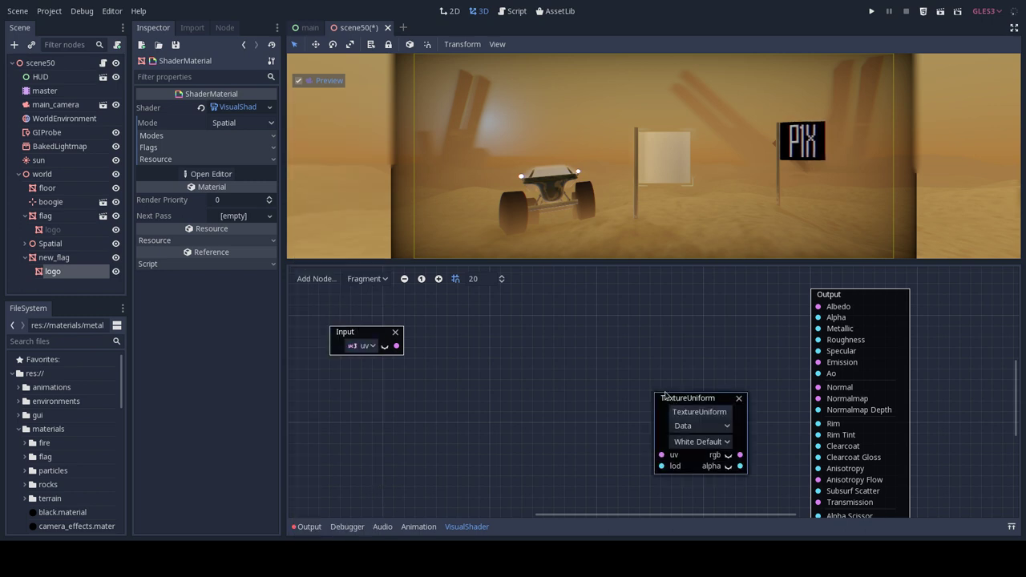
left_click_drag(682, 392, 519, 304)
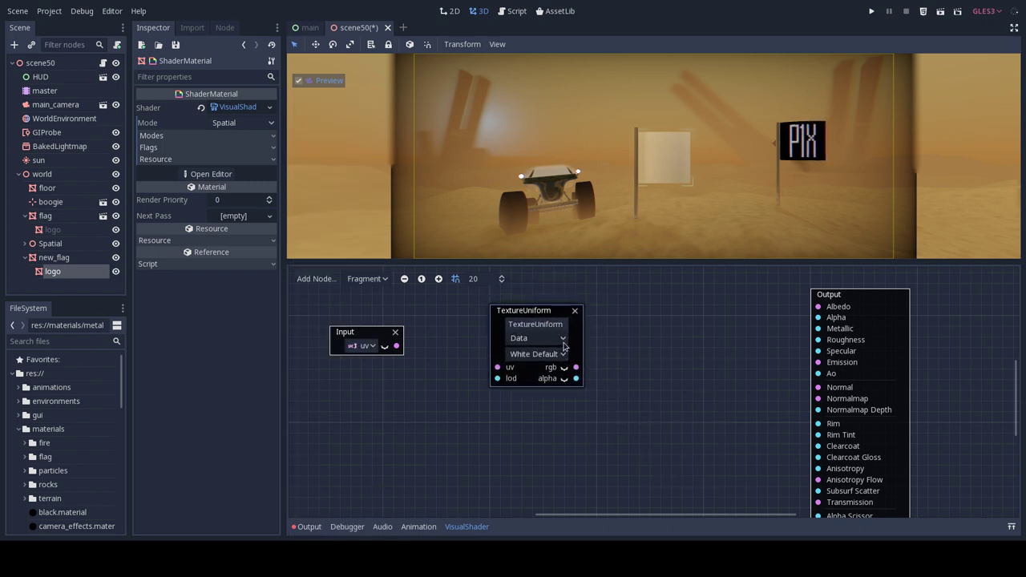
left_click(564, 340)
left_click(564, 343)
left_click(564, 354)
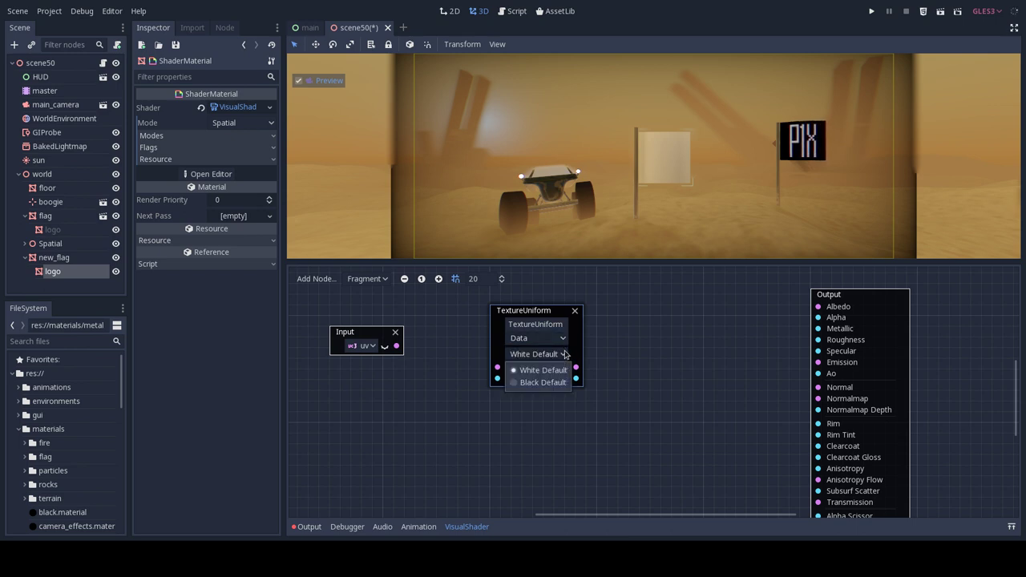
left_click(563, 353)
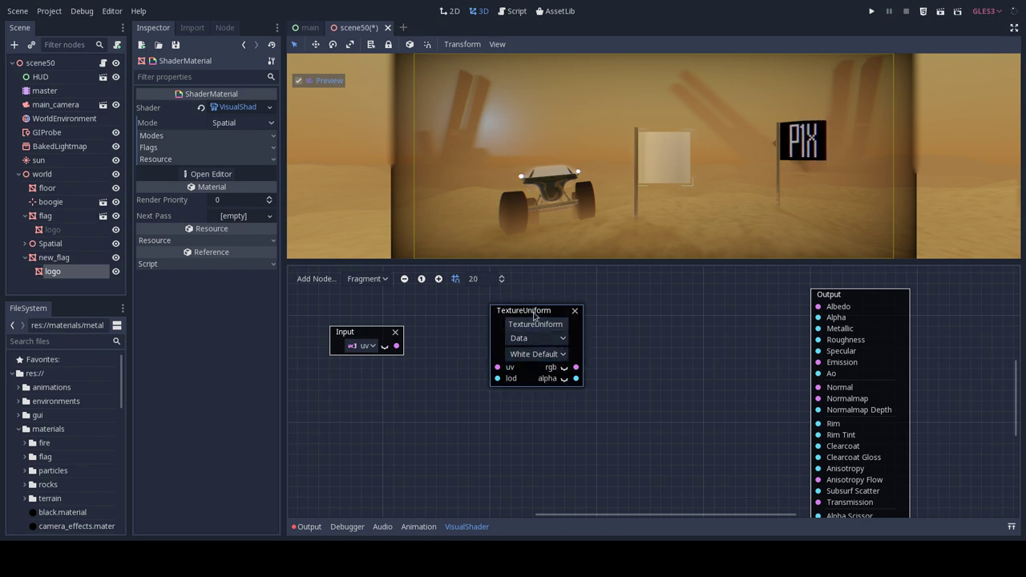
- Add a Texture node, delete the TextureUniform, and start loading an image into the Texture
left_click(310, 279)
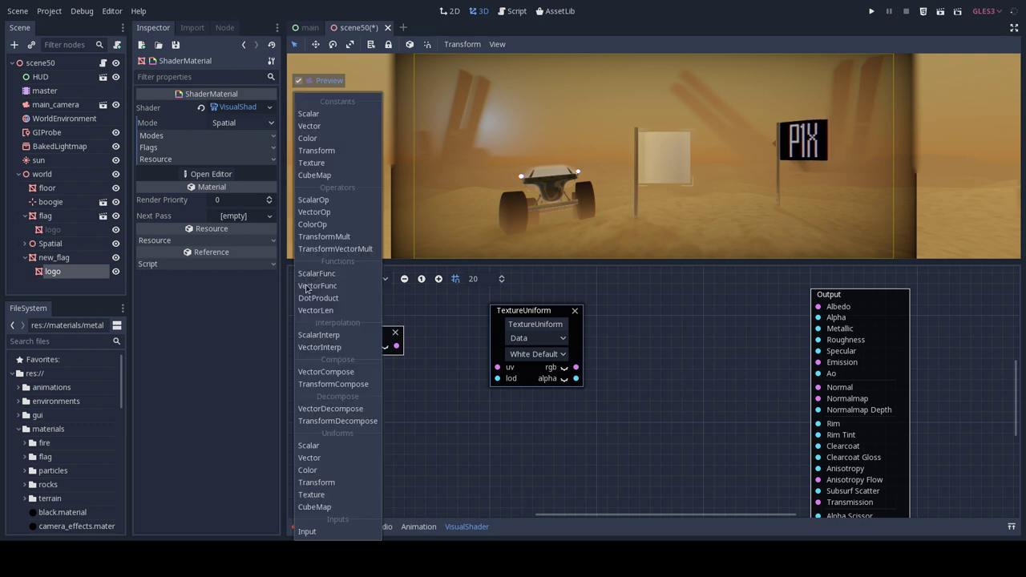
left_click(324, 164)
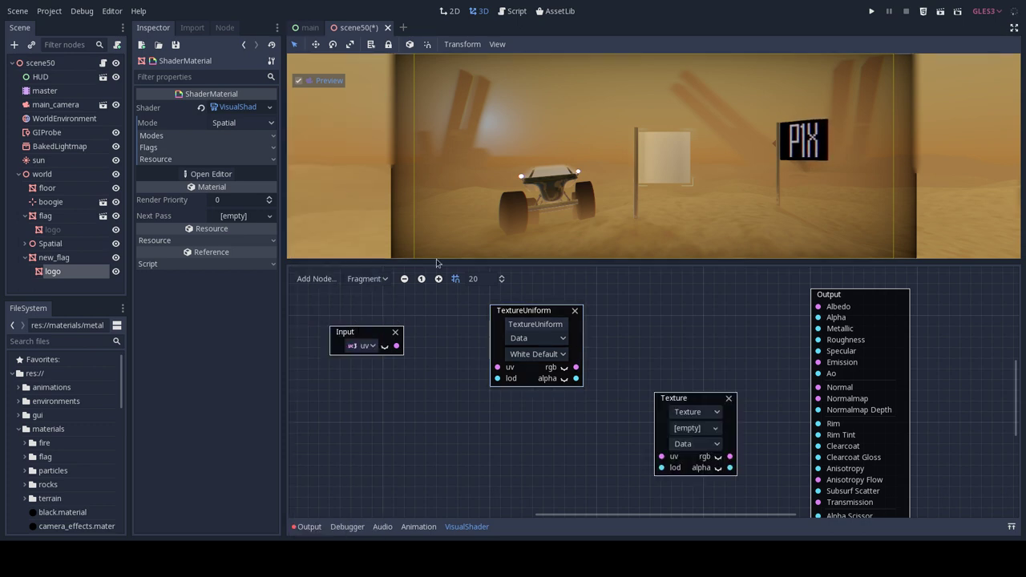
mouse_move(669, 398)
left_mouse_down()
mouse_move(608, 323)
mouse_move(541, 309)
left_mouse_up()
left_click(574, 310)
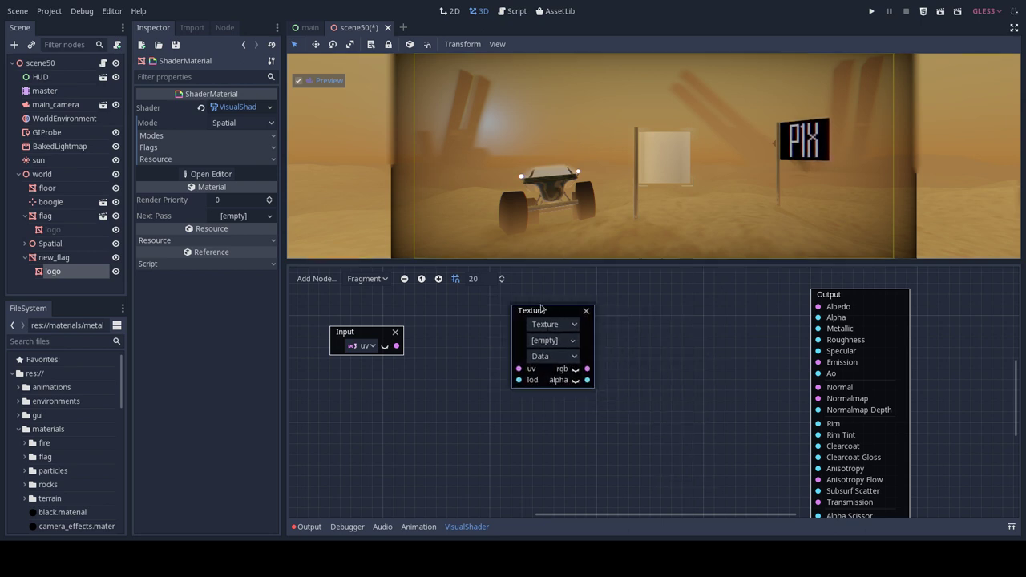
left_click(575, 346)
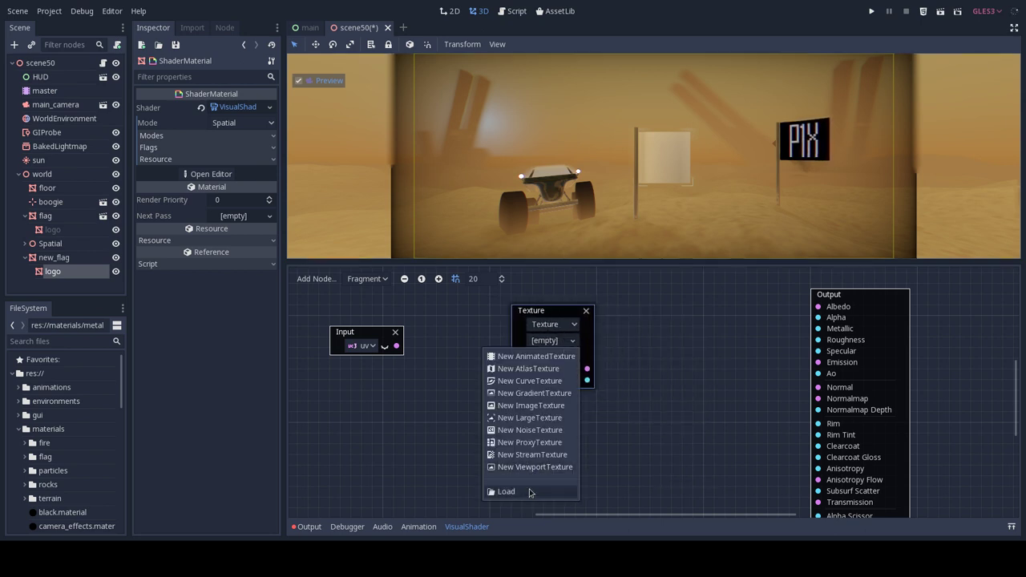
left_click(529, 490)
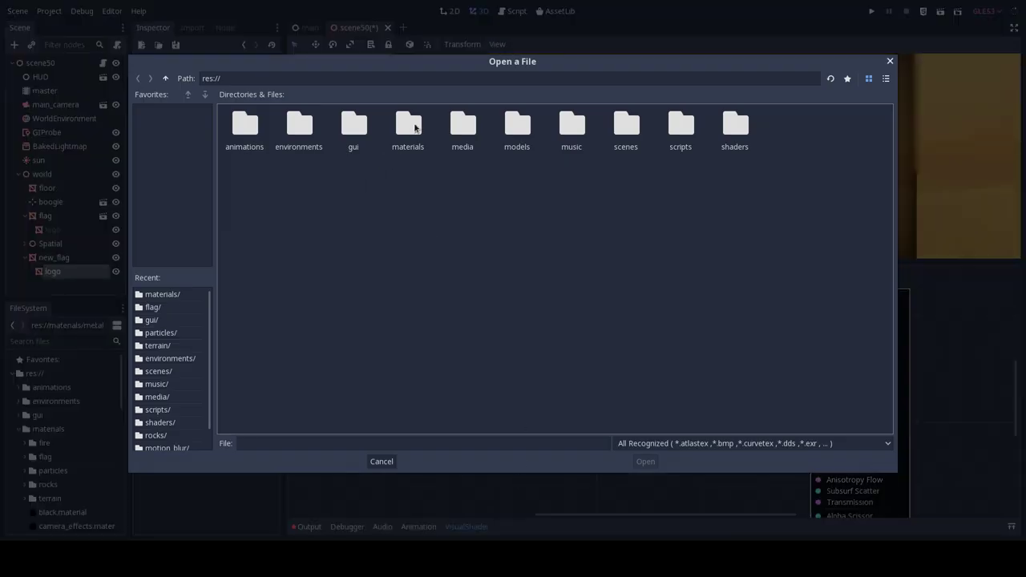
- Load flag_logo.png from the materials/flag folder into the Texture node
double_click(408, 126)
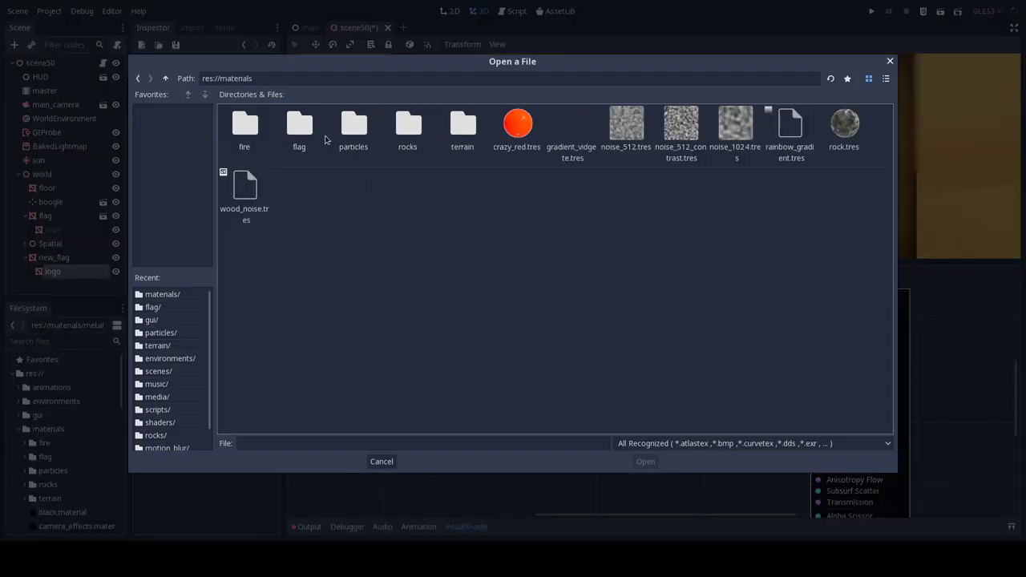
double_click(308, 128)
left_click(354, 124)
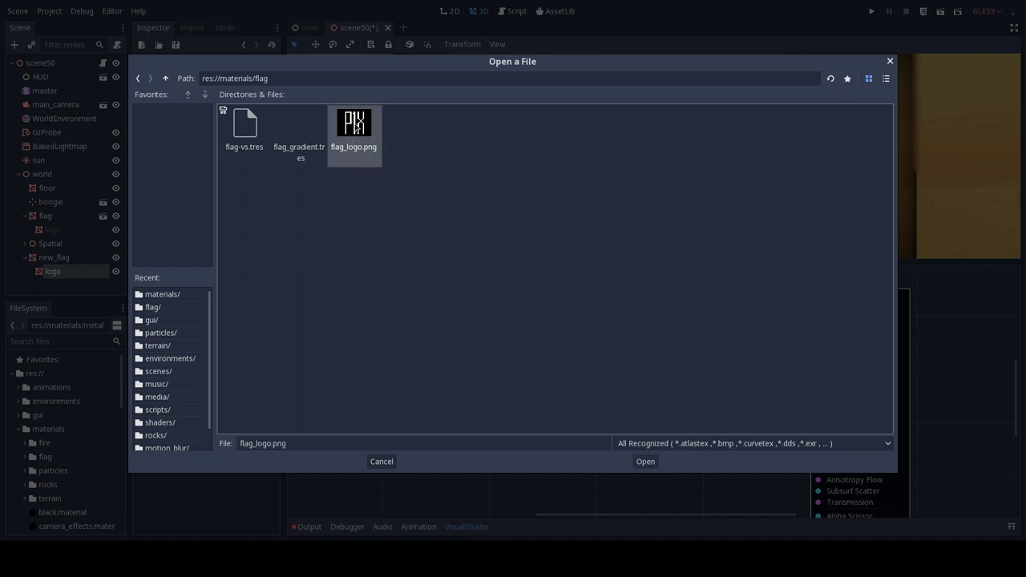
double_click(356, 128)
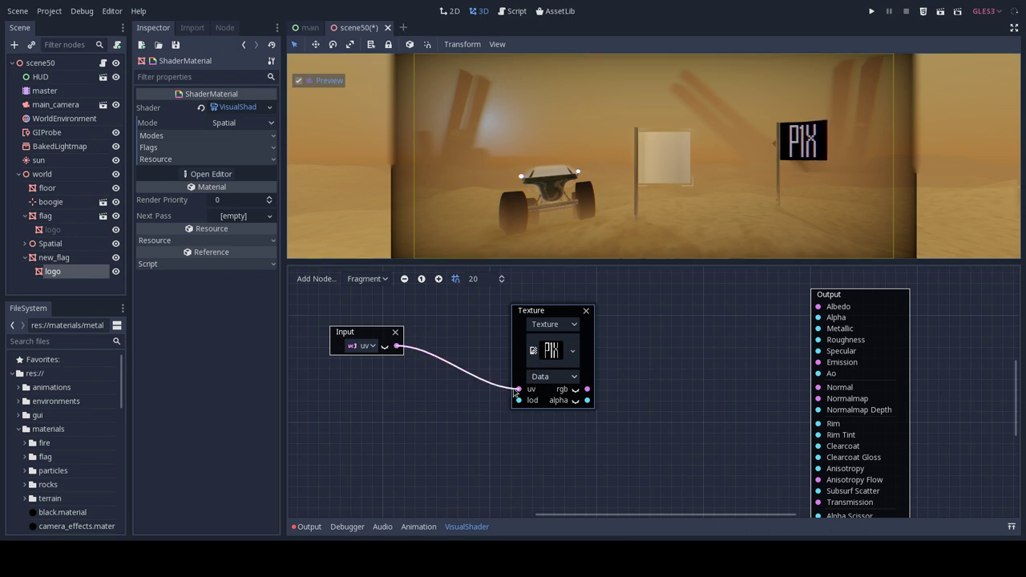
- Wire Input uv into the Texture node and its rgb into Albedo, previewing both nodes
left_click_drag(395, 345, 519, 389)
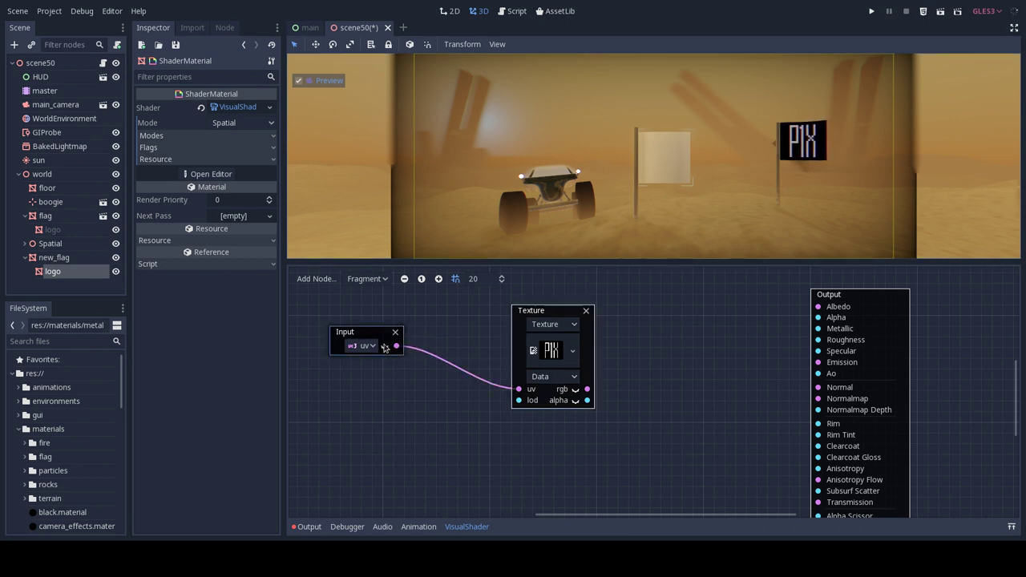
left_click(385, 347)
left_click(575, 389)
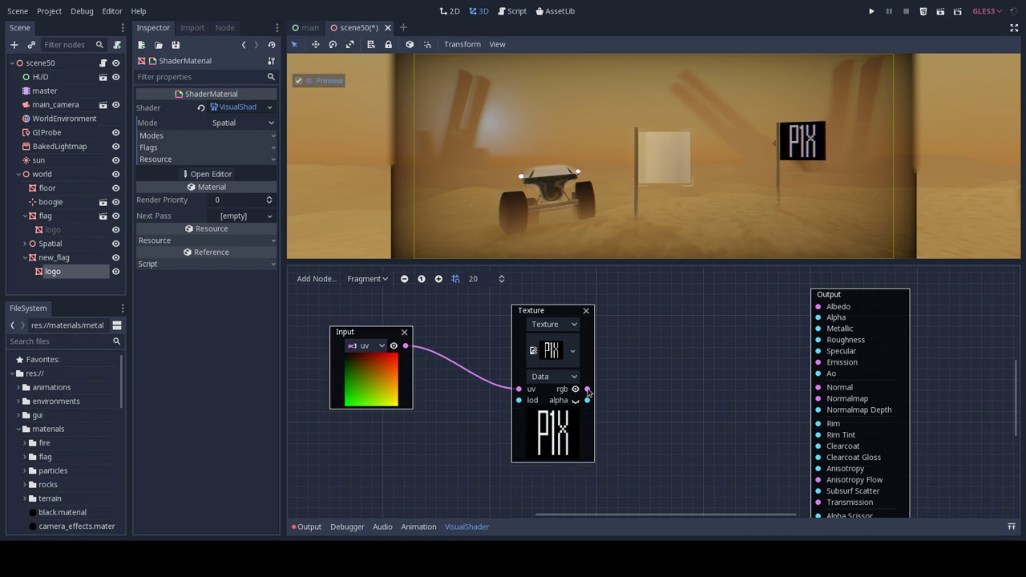
left_click_drag(587, 390, 816, 307)
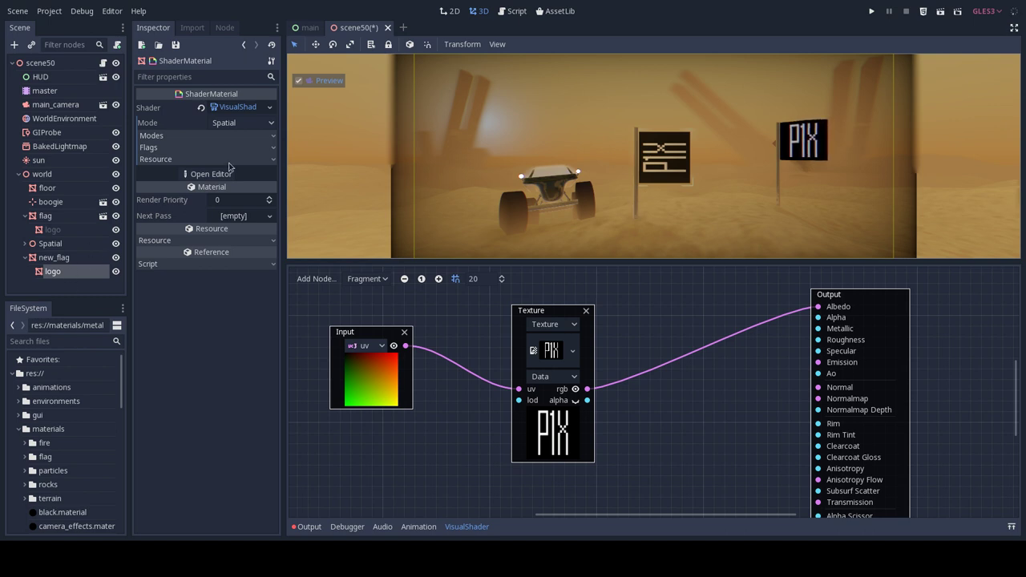
left_click(244, 44)
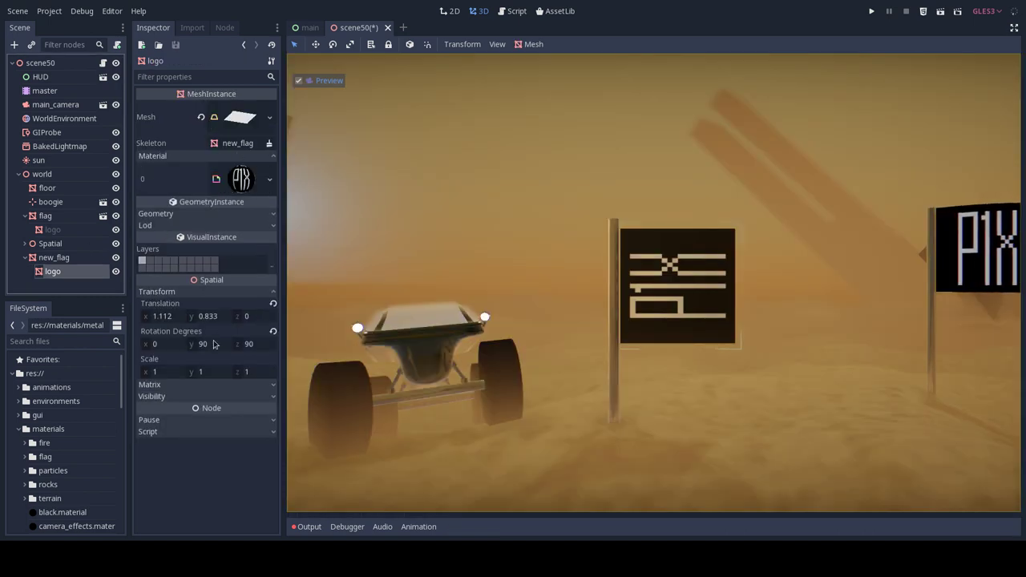
- Set the logo plane's rotation degrees to 90, 90, 90 so P1X stands upright
left_click(258, 347)
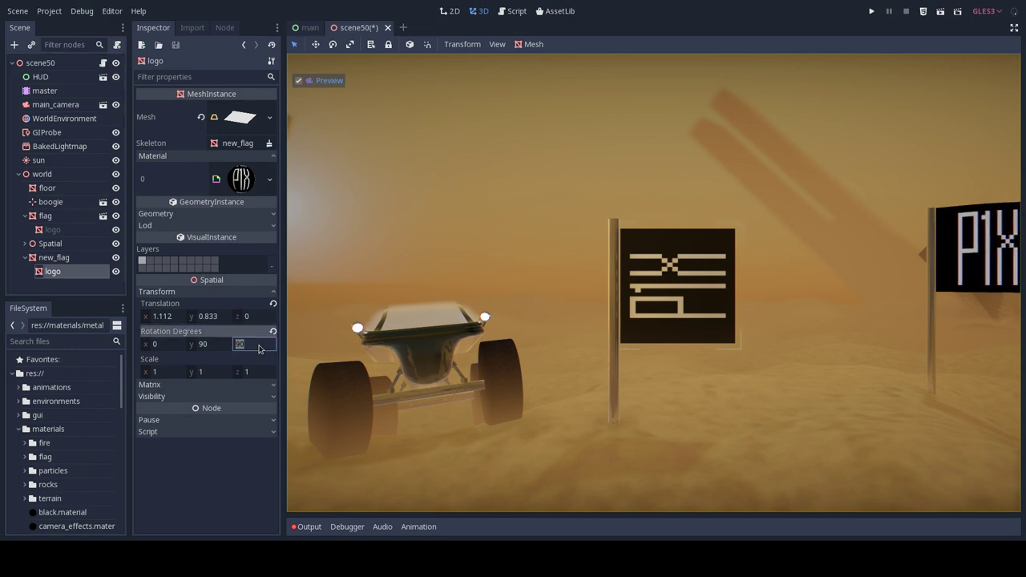
type("0")
key("Return")
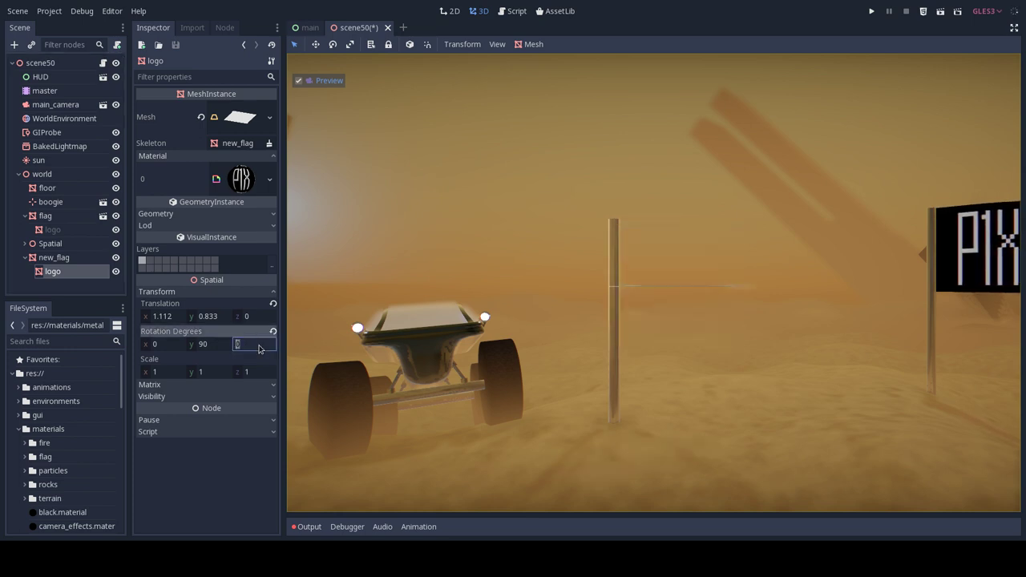
type("90")
key("Return")
left_click(171, 340)
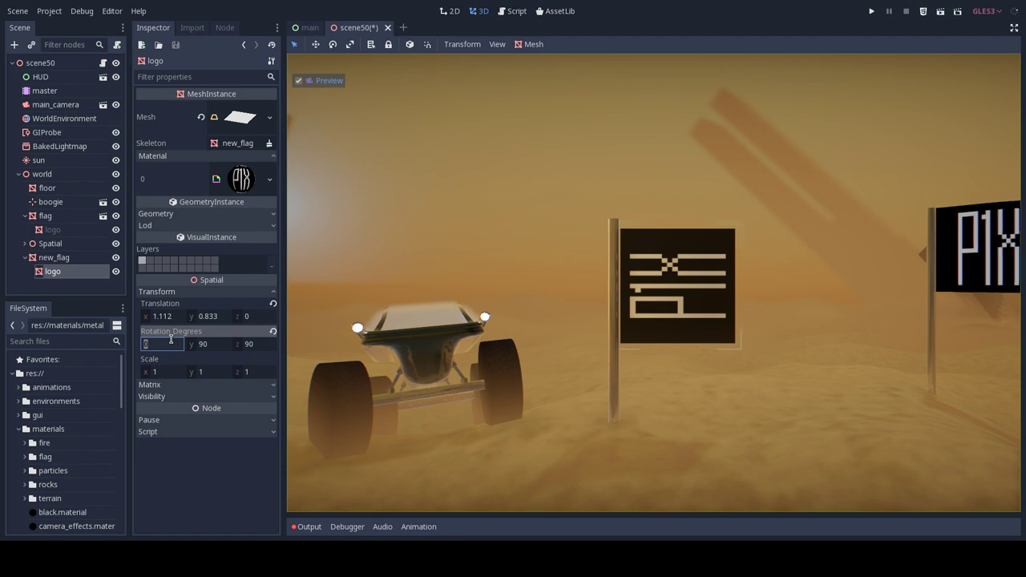
type("90")
key("Return")
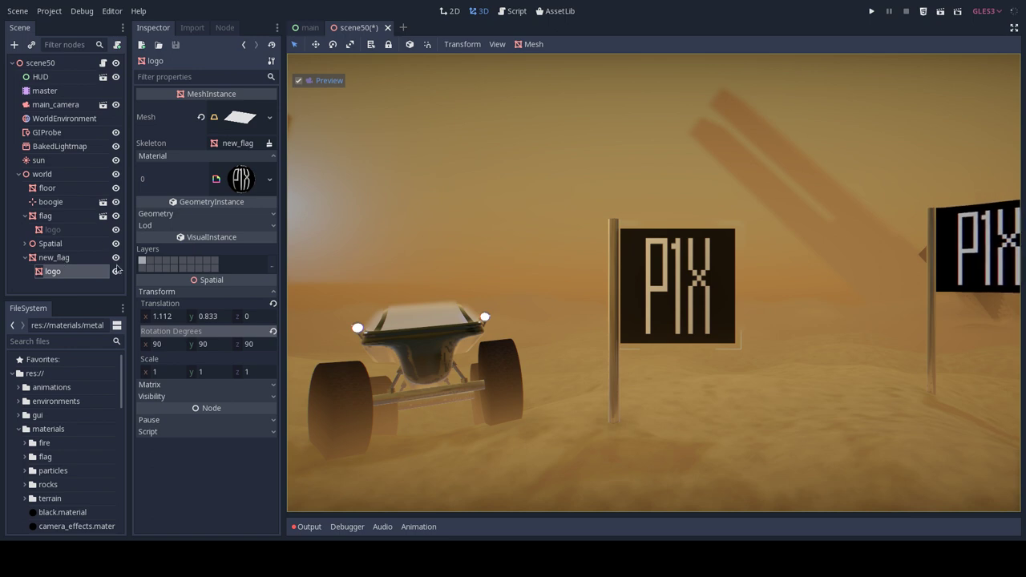
left_click(240, 118)
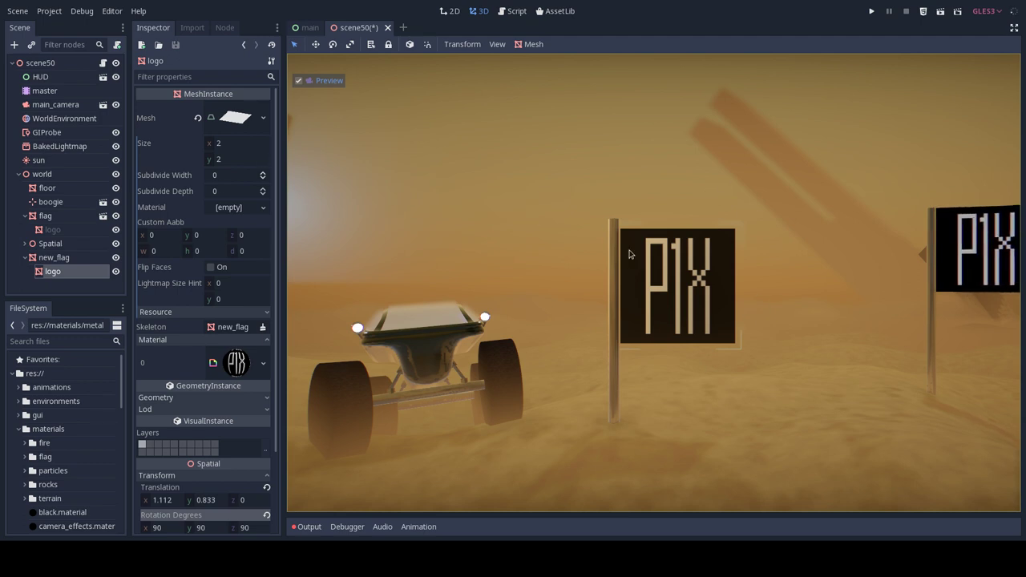
- Enter 12 subdivisions on the logo plane, then compare with the old flag's logo mesh
type("12")
left_click(226, 201)
key("Return")
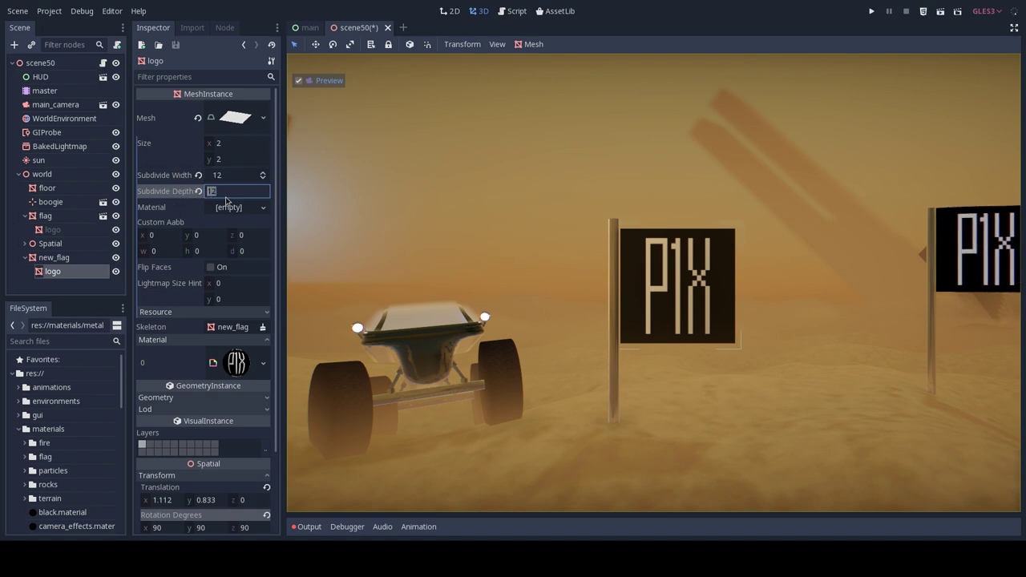
left_click(56, 230)
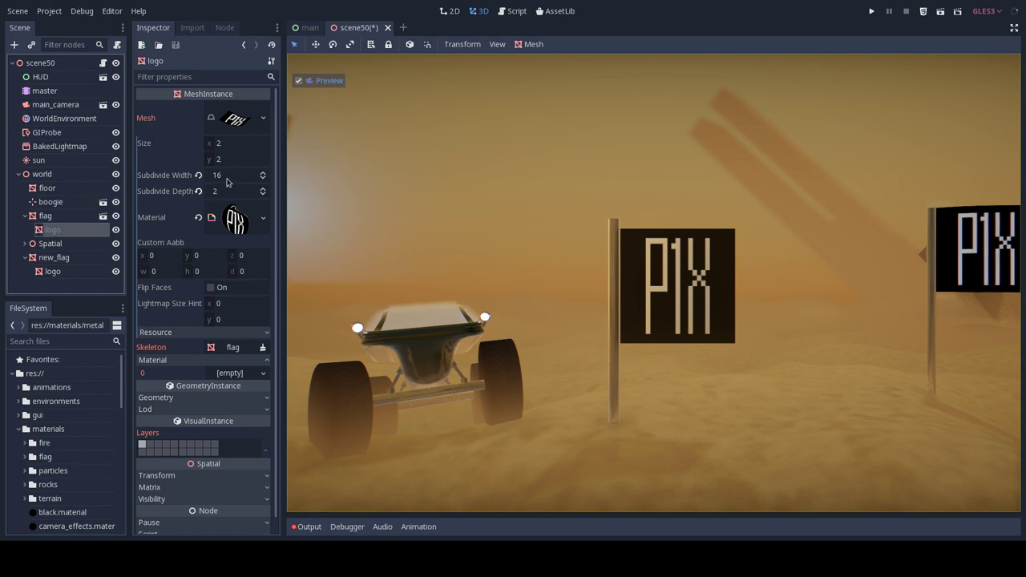
left_click(52, 271)
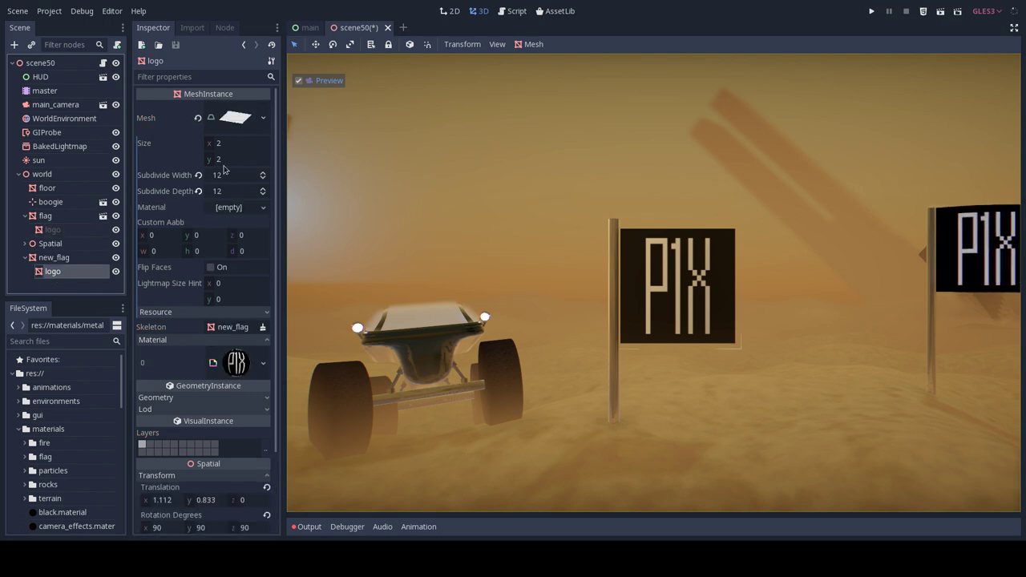
- Set the new logo plane's Subdivide Width to 16 and Depth to 2, then open its ShaderMaterial
left_click(225, 178)
type("16")
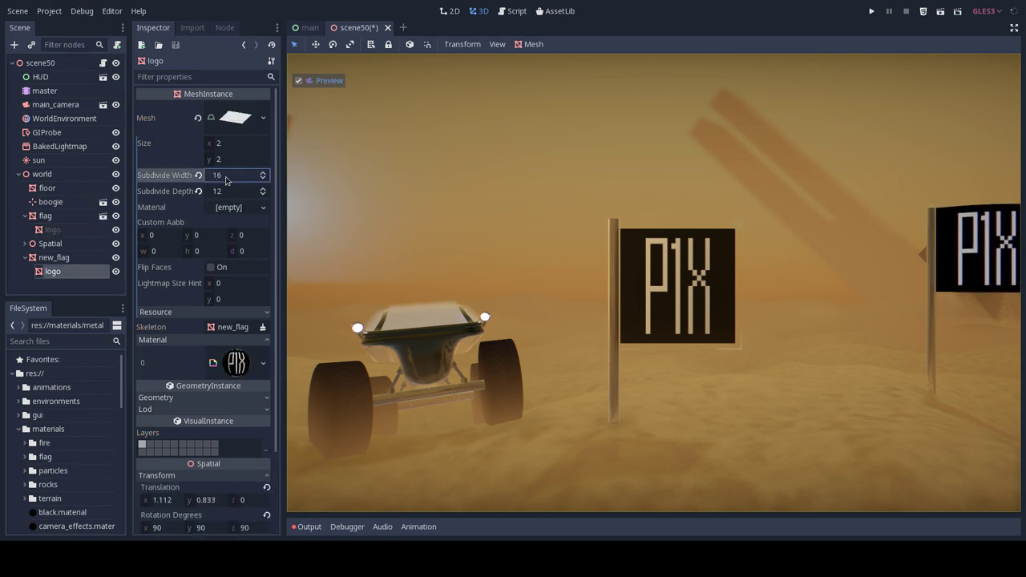
key("Return")
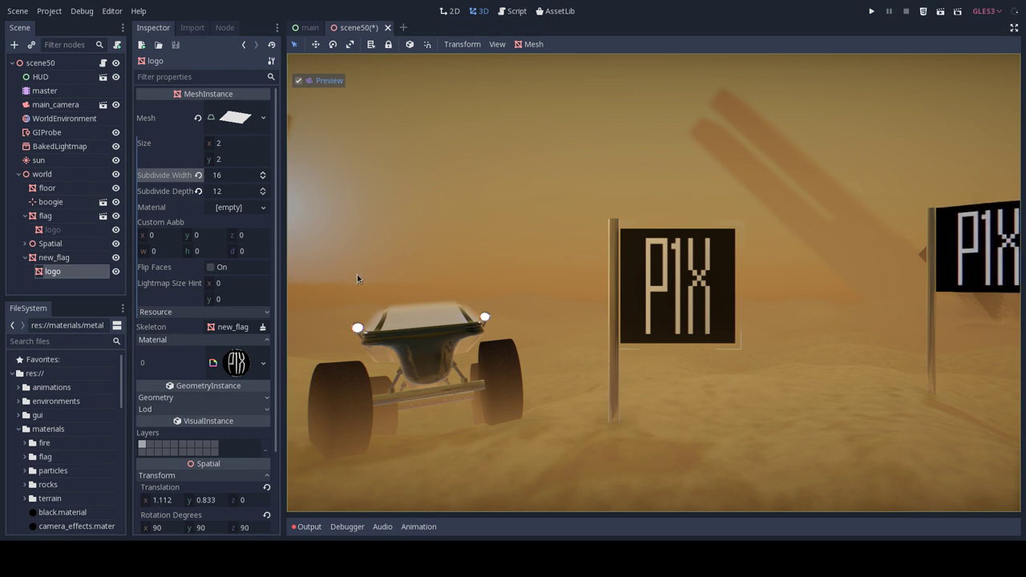
left_click(218, 190)
type("2")
key("Return")
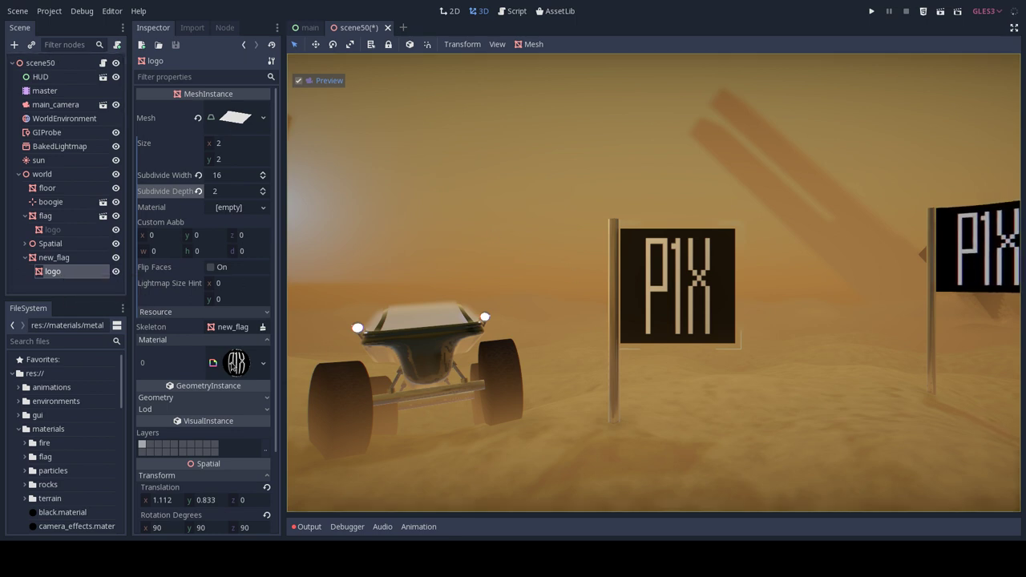
left_click(233, 362)
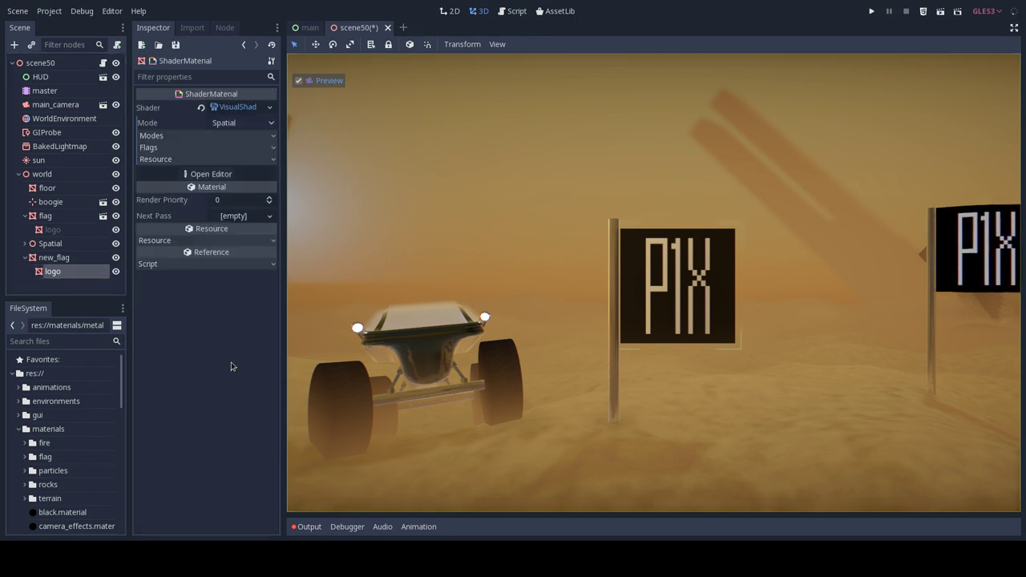
- Open the logo's VisualShader graph and move the Texture node up and to the right
left_click(211, 174)
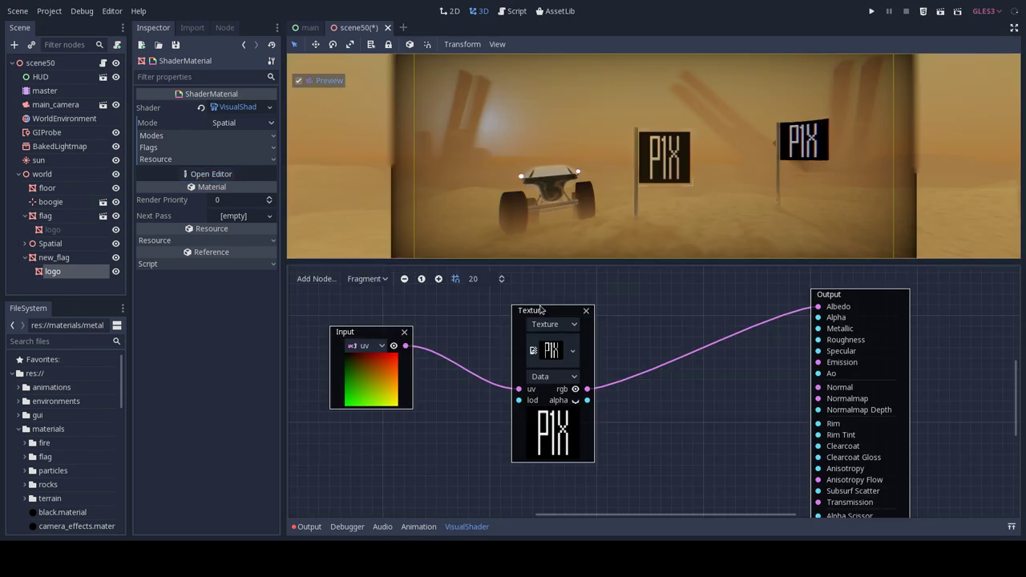
left_click_drag(553, 310, 606, 300)
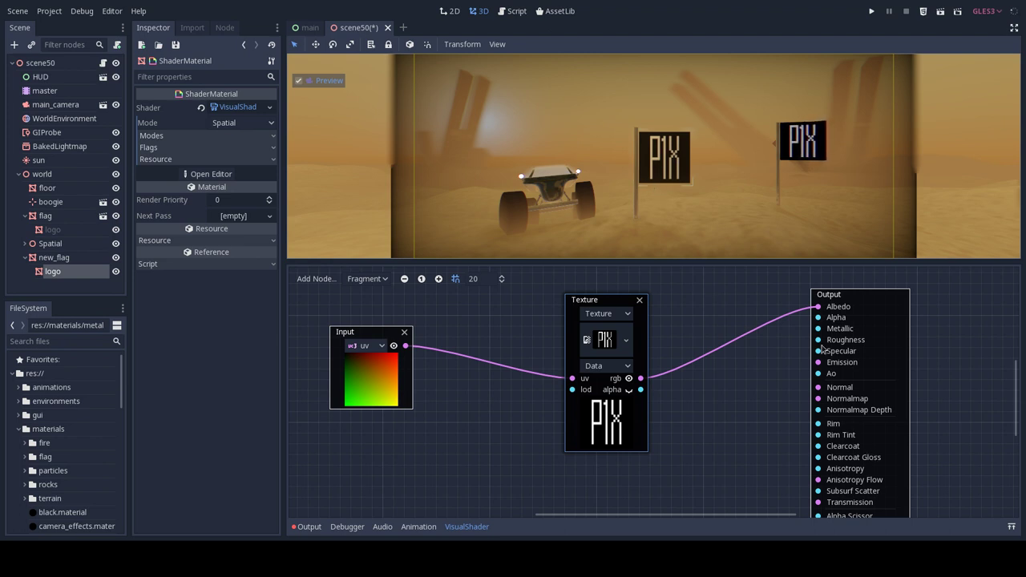
scroll(774, 414, "down", 2)
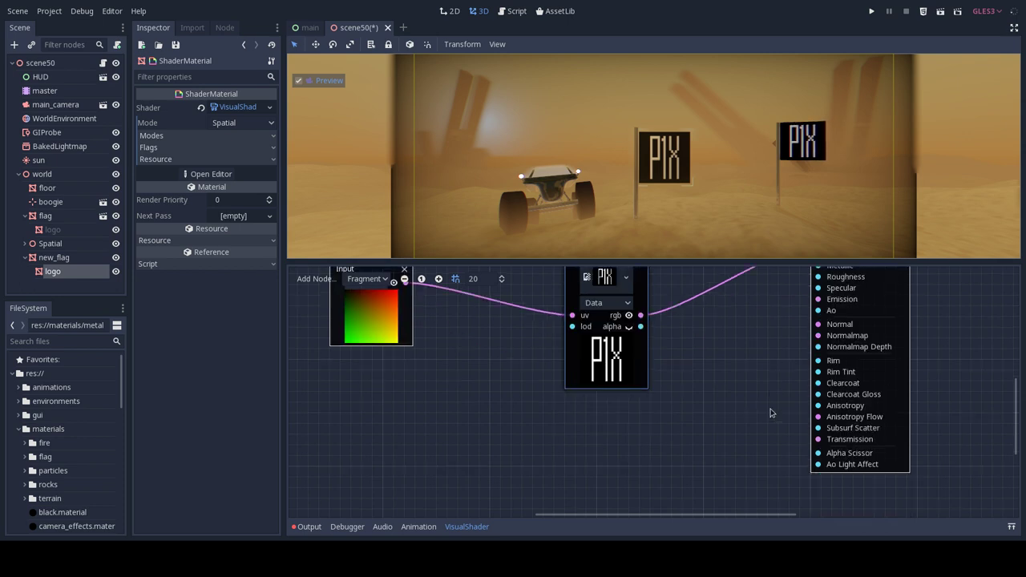
scroll(772, 413, "down", 2)
scroll(771, 412, "up", 4)
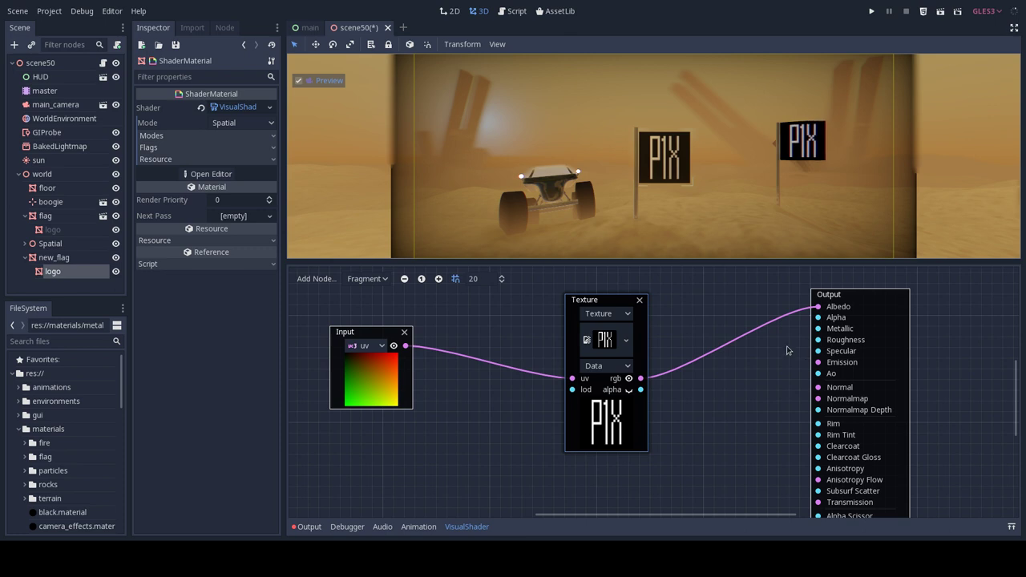
- Switch the shader graph to the Vertex stage and add an Input node on the left
left_click(368, 279)
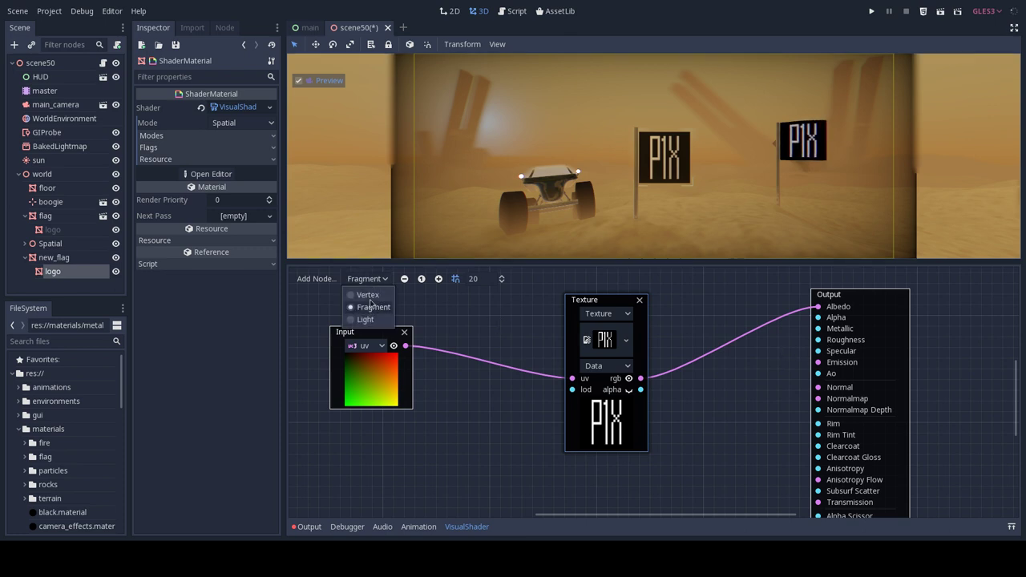
left_click(369, 296)
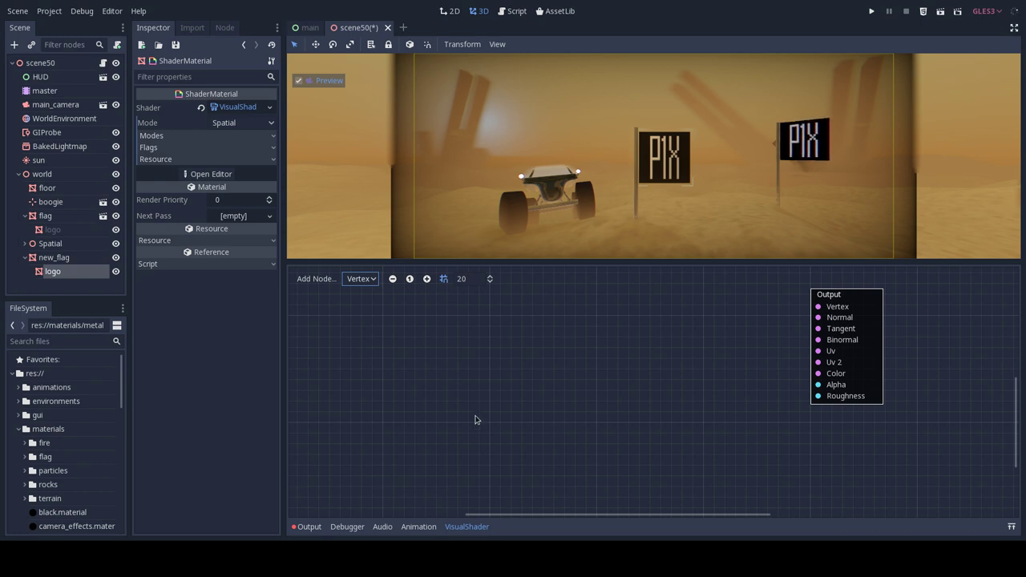
right_click(324, 308)
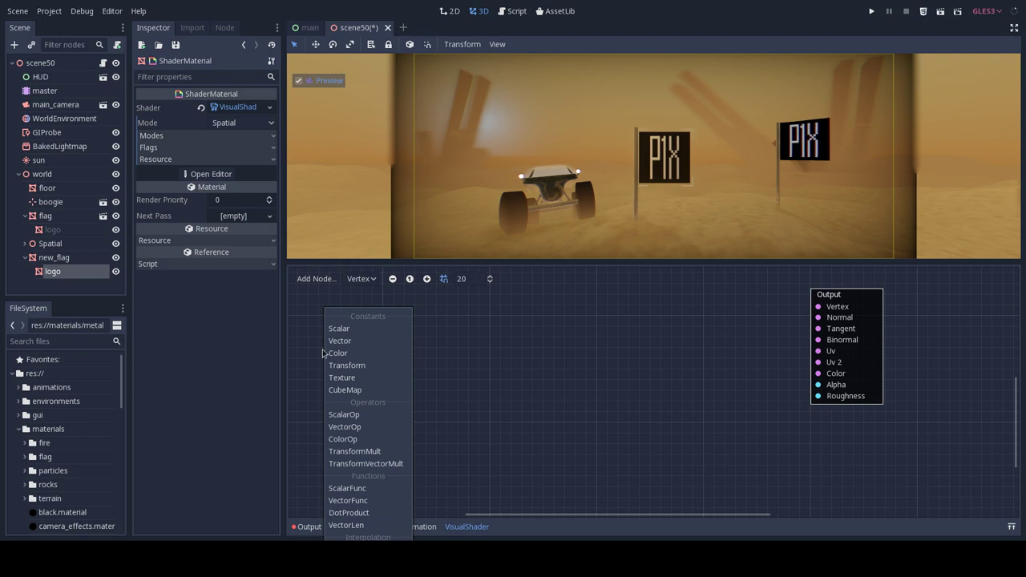
left_click(291, 264)
left_click(309, 279)
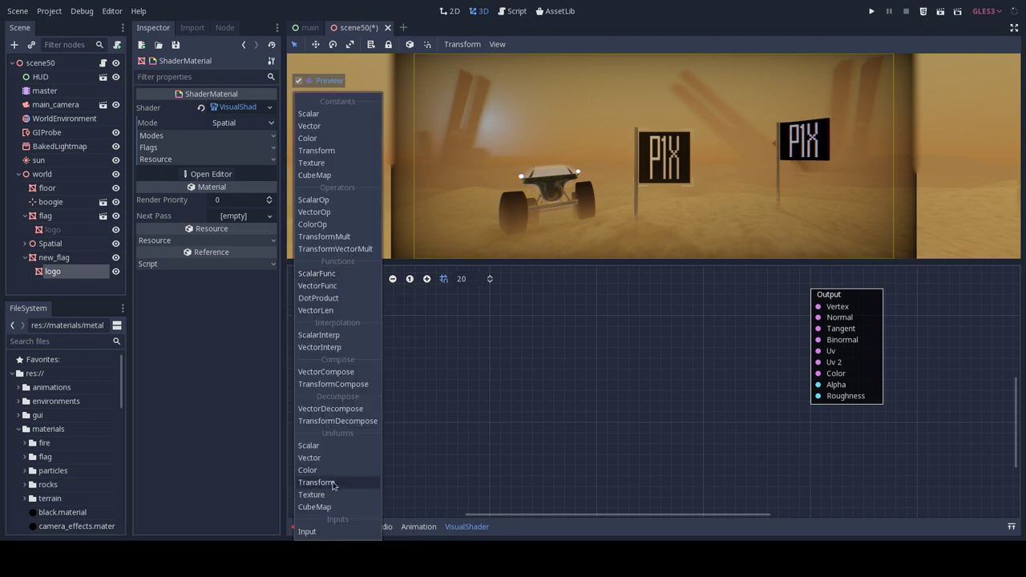
left_click(326, 532)
mouse_move(676, 400)
left_mouse_down()
mouse_move(342, 324)
mouse_move(349, 328)
left_mouse_up()
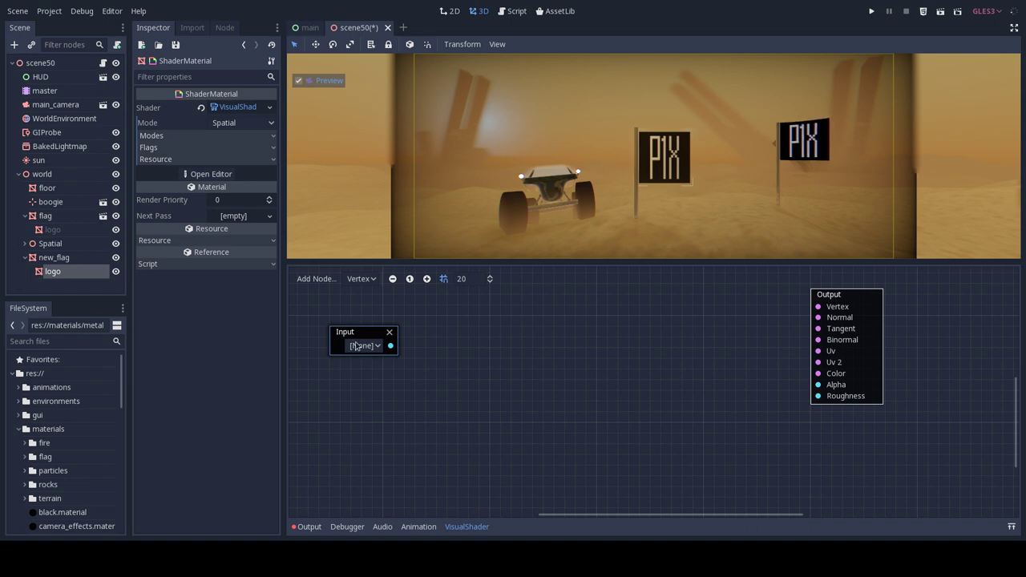
- Set the Input node to vertex and wire it straight into the Output's Vertex port
left_click(357, 346)
left_click(351, 326)
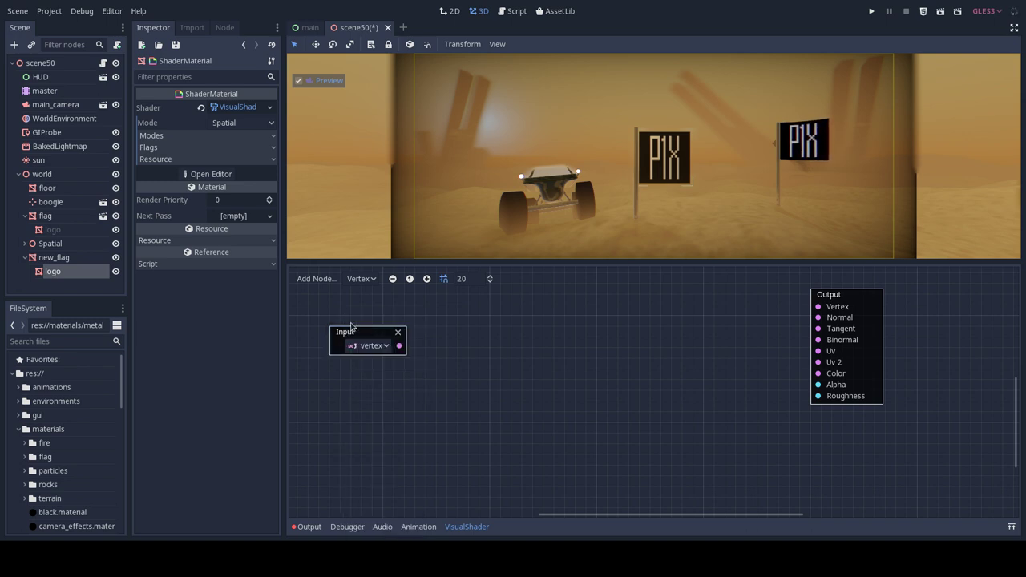
left_click_drag(368, 339, 347, 329)
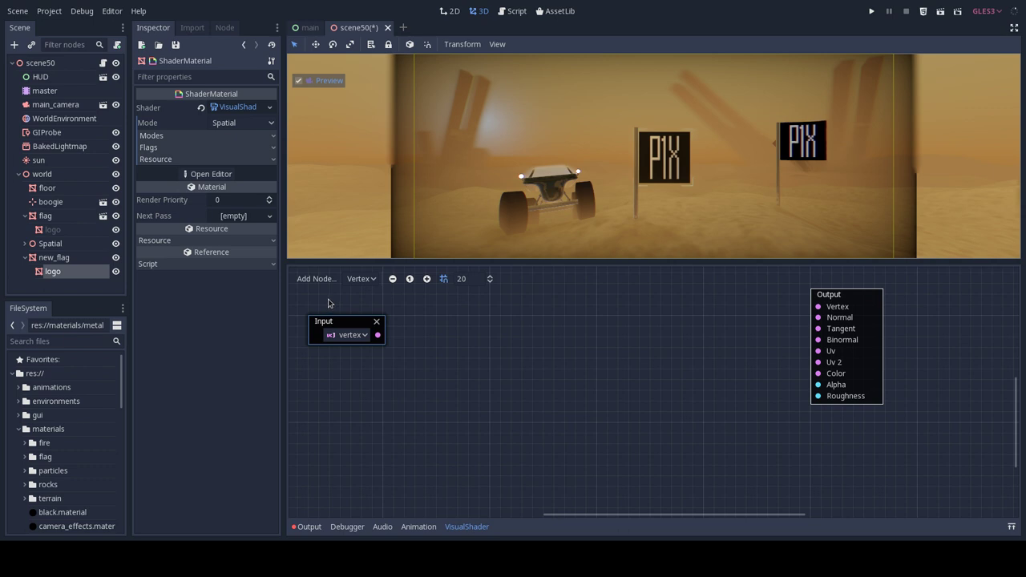
mouse_move(383, 335)
left_mouse_down()
mouse_move(818, 307)
mouse_move(845, 328)
left_mouse_up()
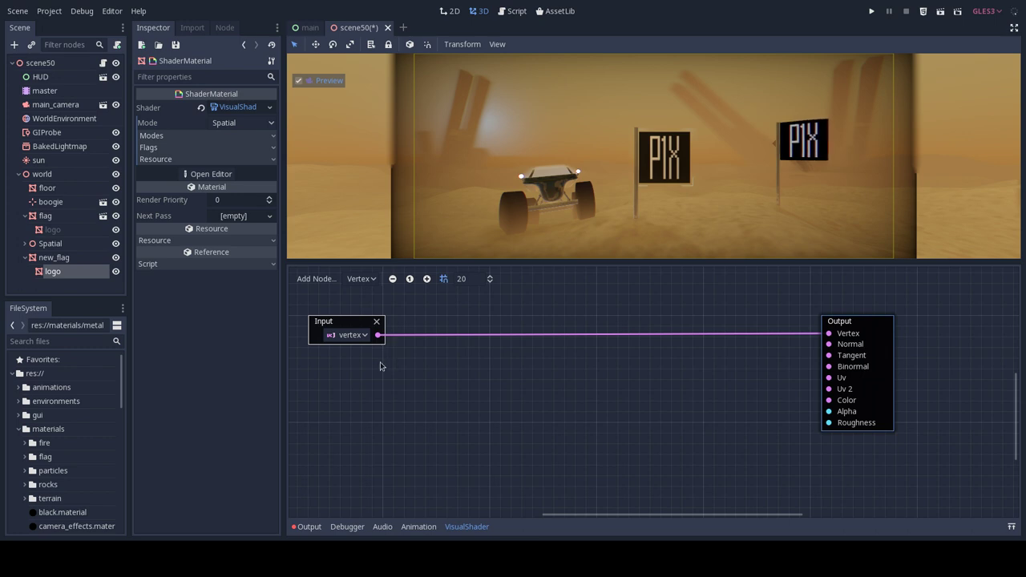
left_click(320, 284)
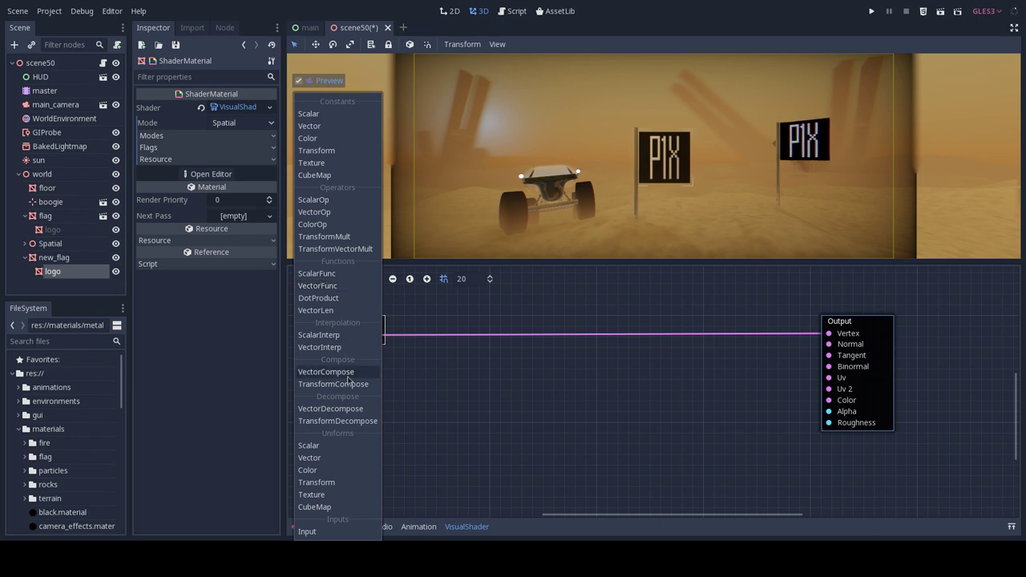
- Add VectorDecompose and VectorCompose nodes, feeding VectorCompose's result into Output's Vertex
left_click(350, 409)
left_click_drag(708, 398, 555, 374)
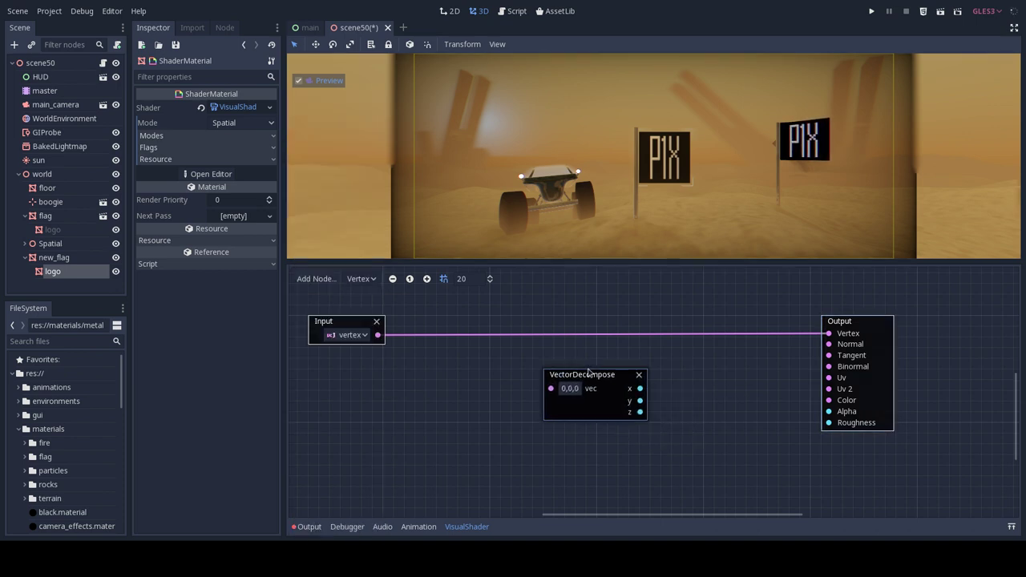
left_click(323, 281)
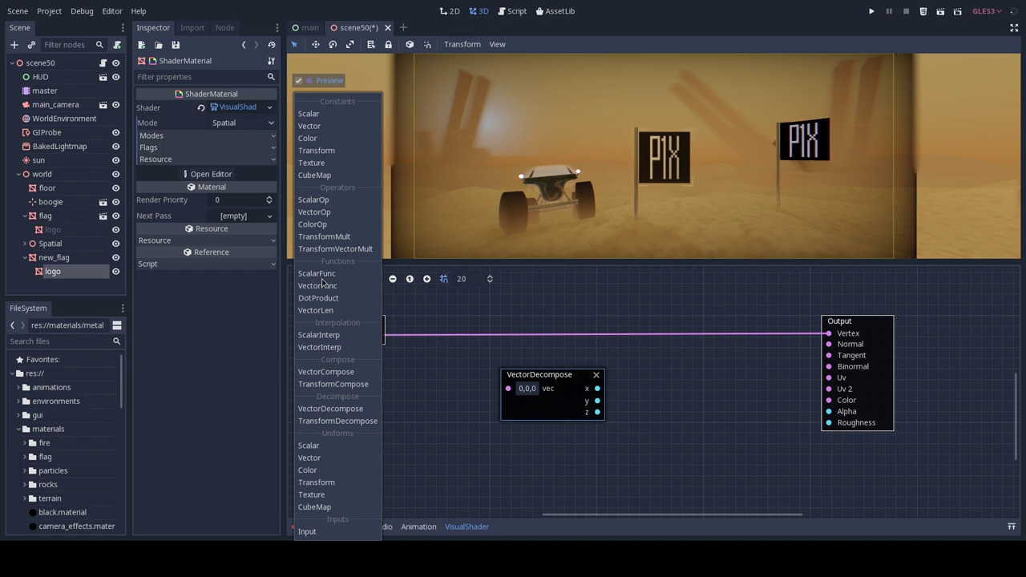
left_click(334, 374)
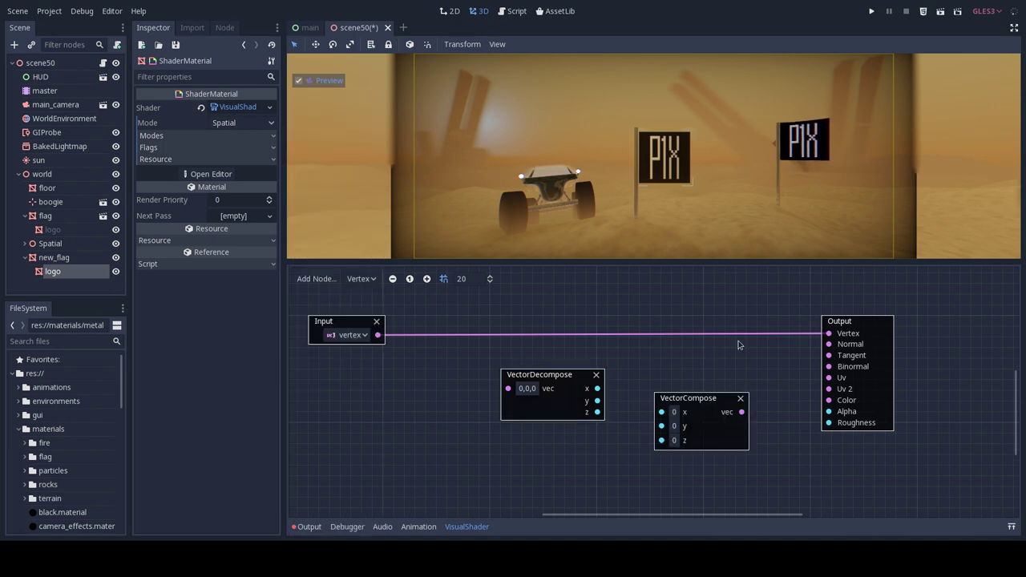
left_click_drag(718, 403, 723, 327)
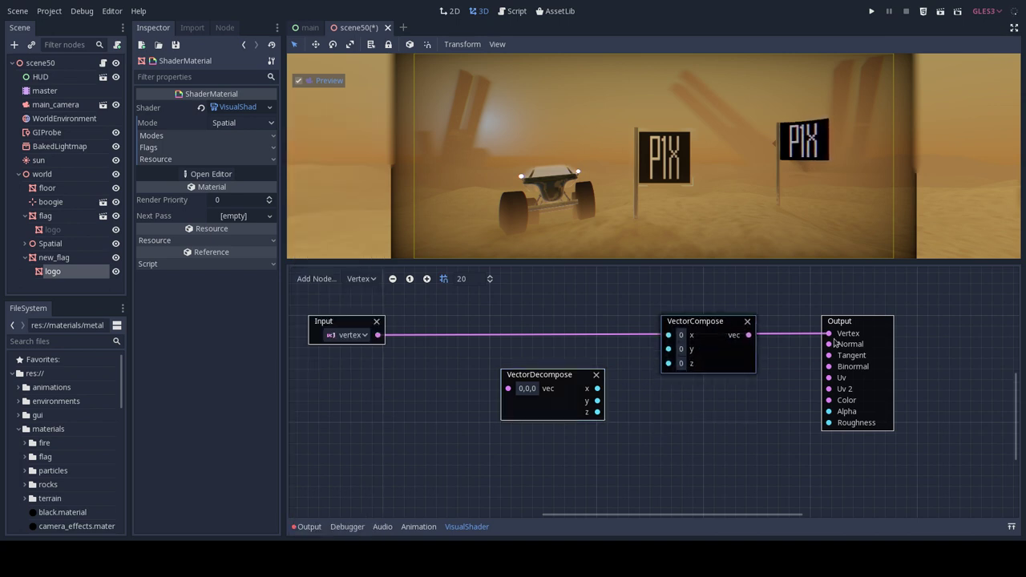
left_click_drag(829, 334, 828, 337)
left_click_drag(748, 335, 827, 334)
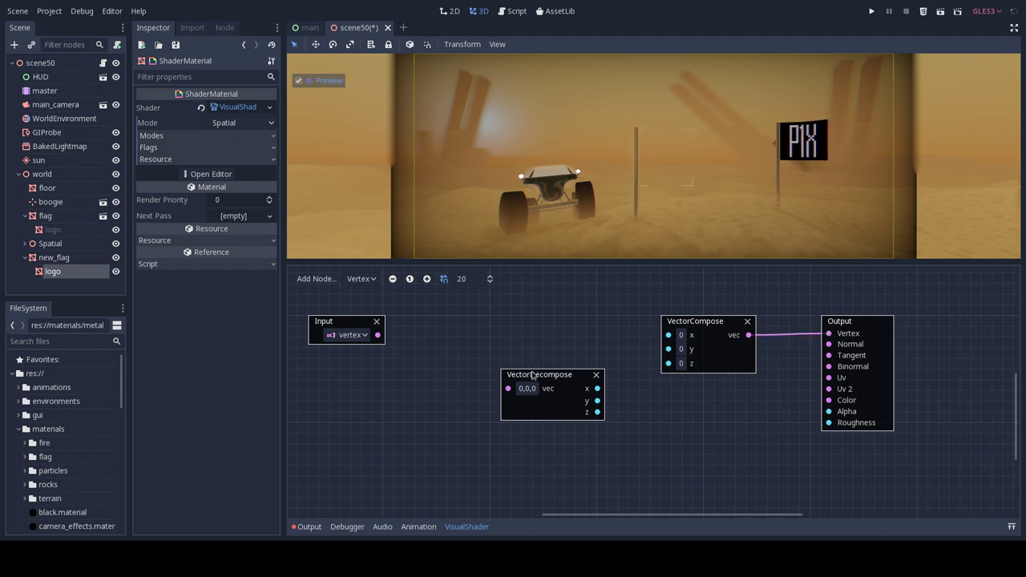
- Feed vertex into VectorDecompose, link its x, y, z into VectorCompose, and tidy the layout
left_click_drag(531, 375, 478, 321)
mouse_move(378, 335)
left_mouse_down()
mouse_move(470, 323)
mouse_move(669, 335)
left_mouse_up()
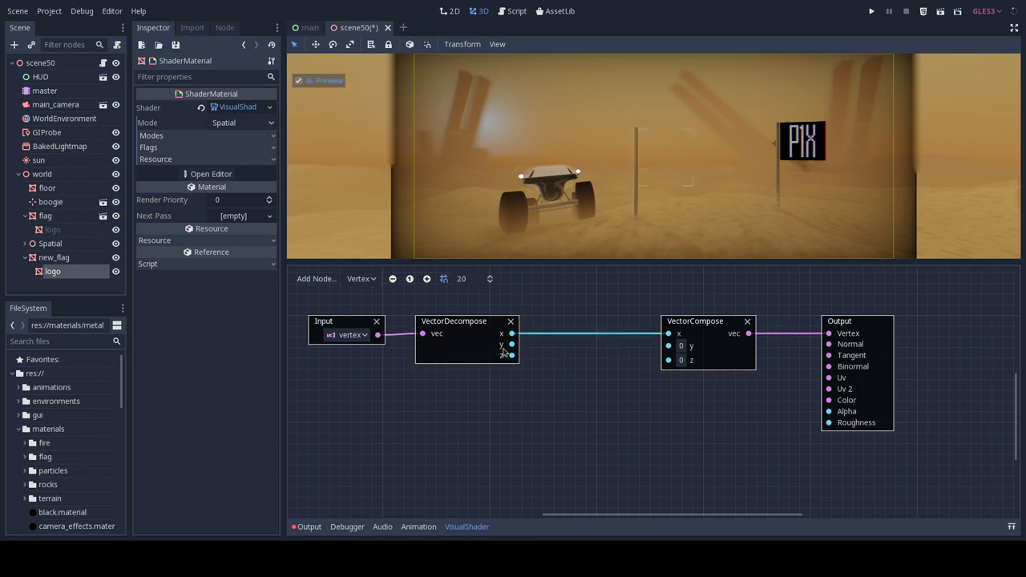
left_click_drag(503, 350, 497, 357)
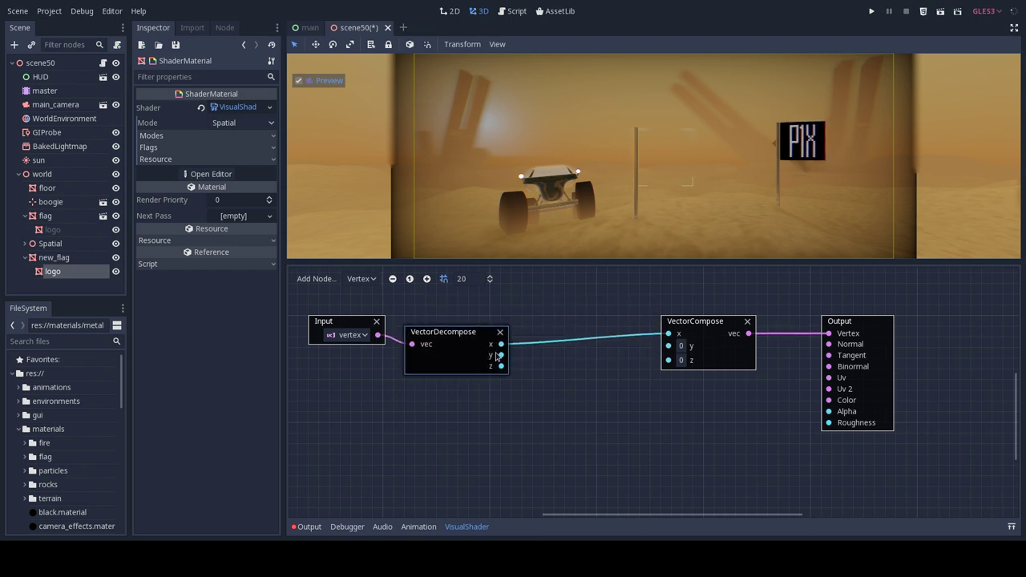
left_click_drag(501, 355, 669, 345)
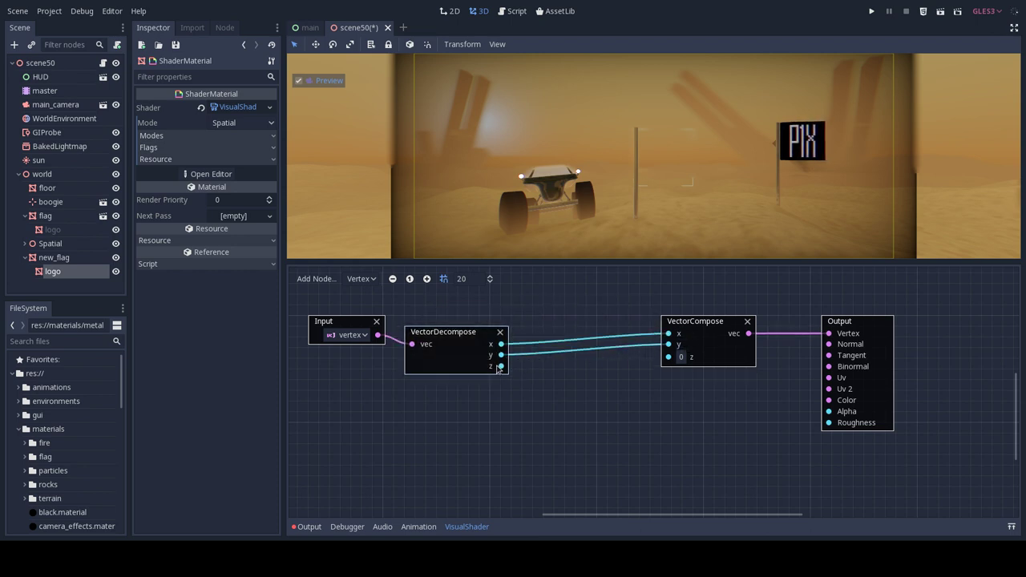
left_click_drag(498, 369, 670, 358)
left_click_drag(447, 331, 458, 320)
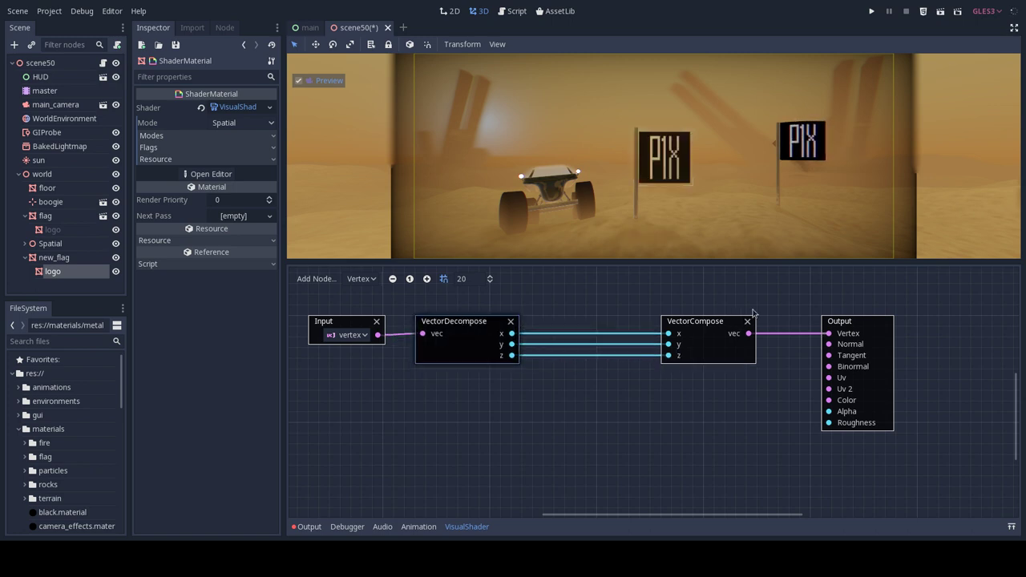
left_click_drag(702, 322, 744, 321)
left_click_drag(859, 320, 923, 320)
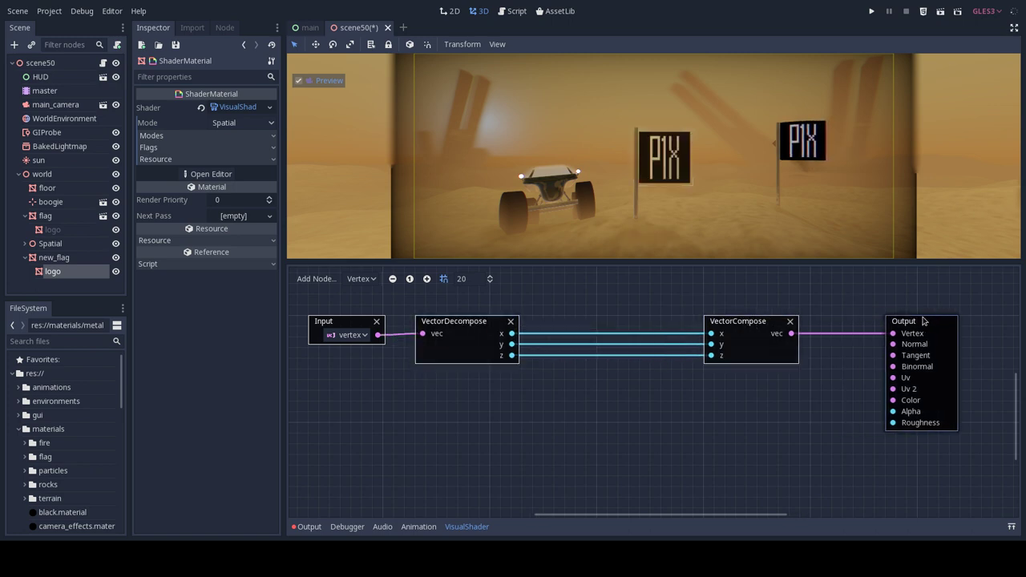
left_click_drag(741, 321, 806, 321)
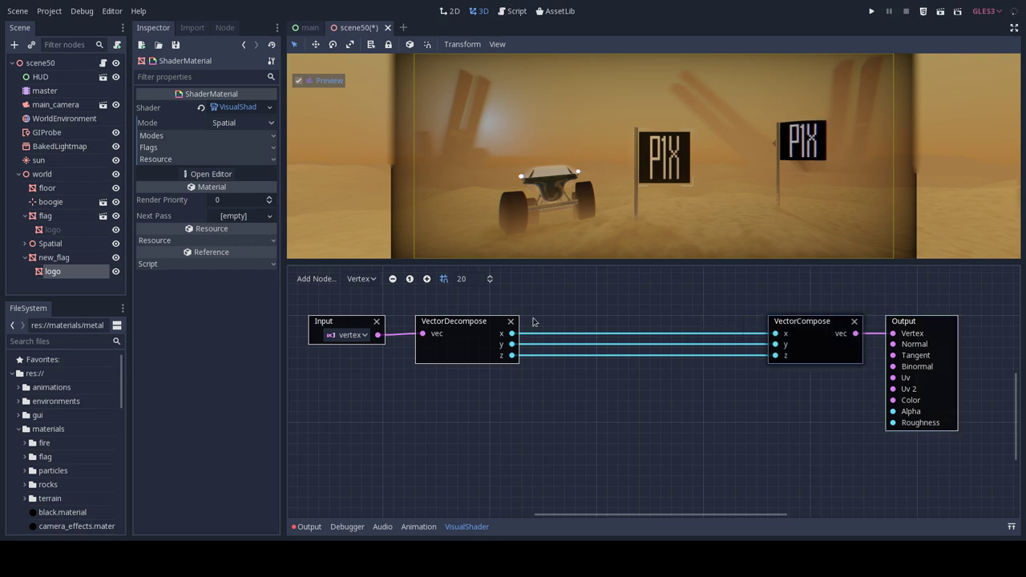
left_click_drag(321, 322, 309, 322)
- Remove the wire into VectorCompose's y input, leaving y at 0 with only x and z linked
left_click_drag(419, 325, 387, 325)
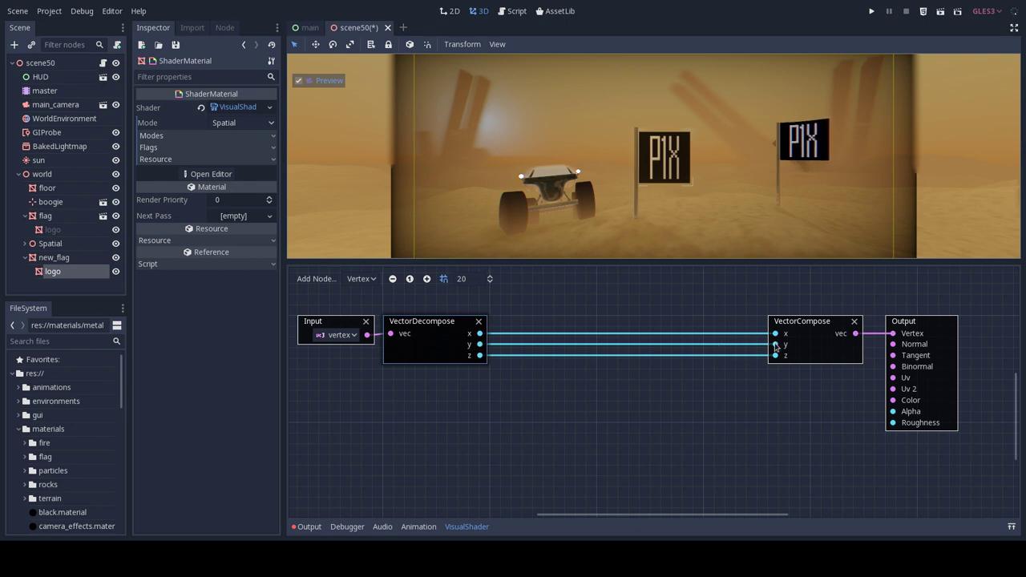
left_click_drag(775, 346, 481, 442)
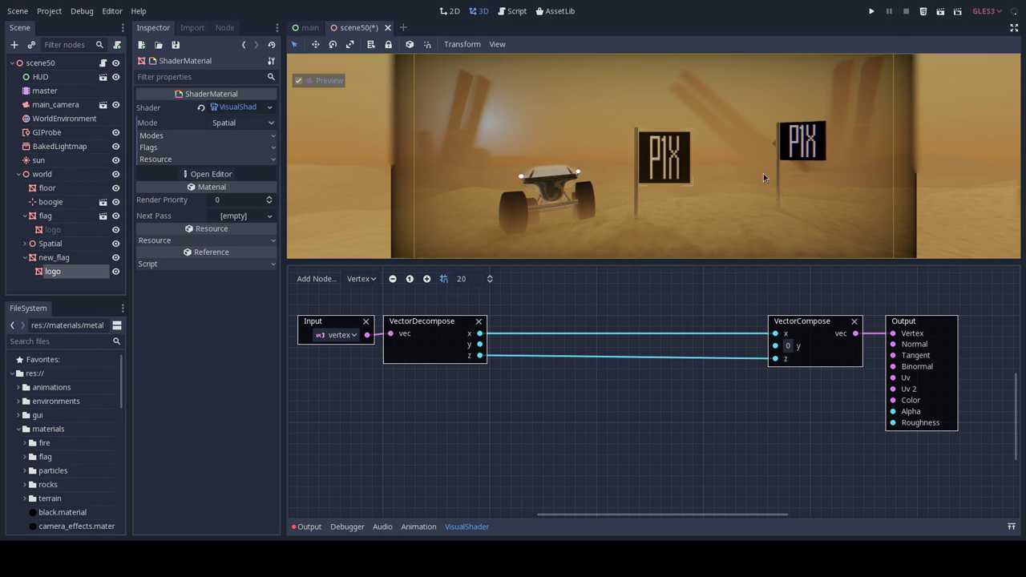
- Add a second Input node set to time and place it on the left of the graph
left_click(327, 280)
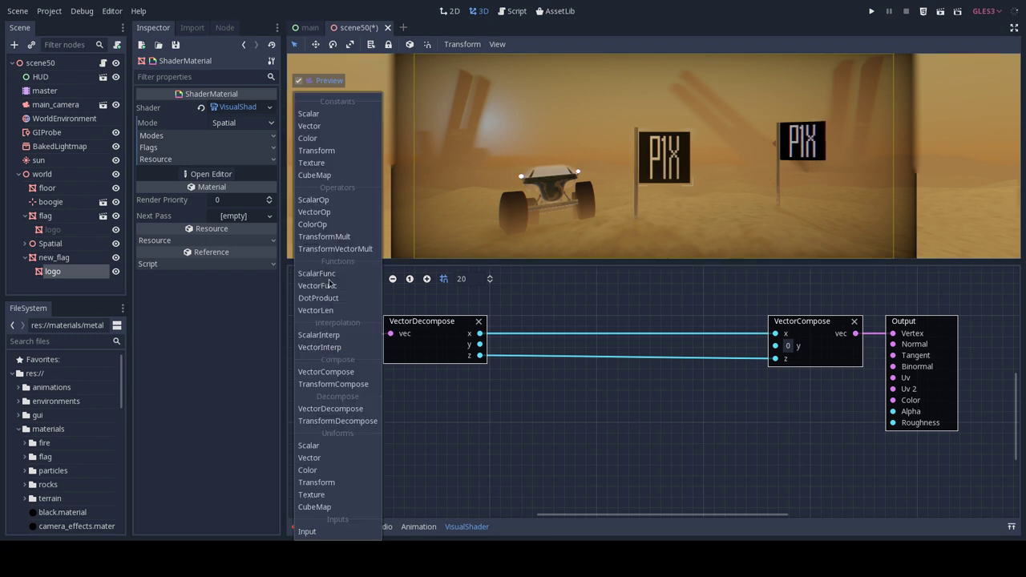
left_click(309, 531)
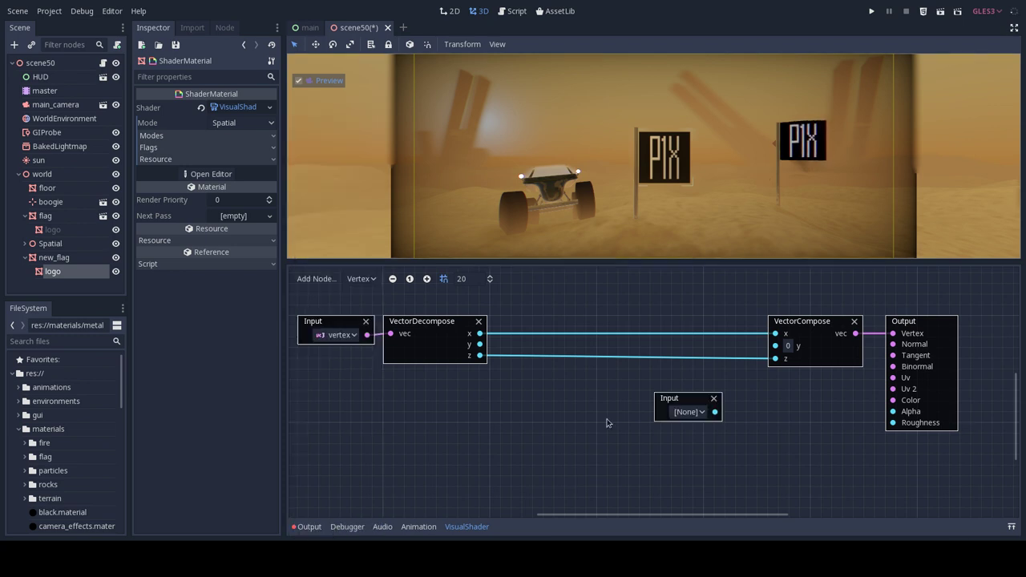
left_click(688, 412)
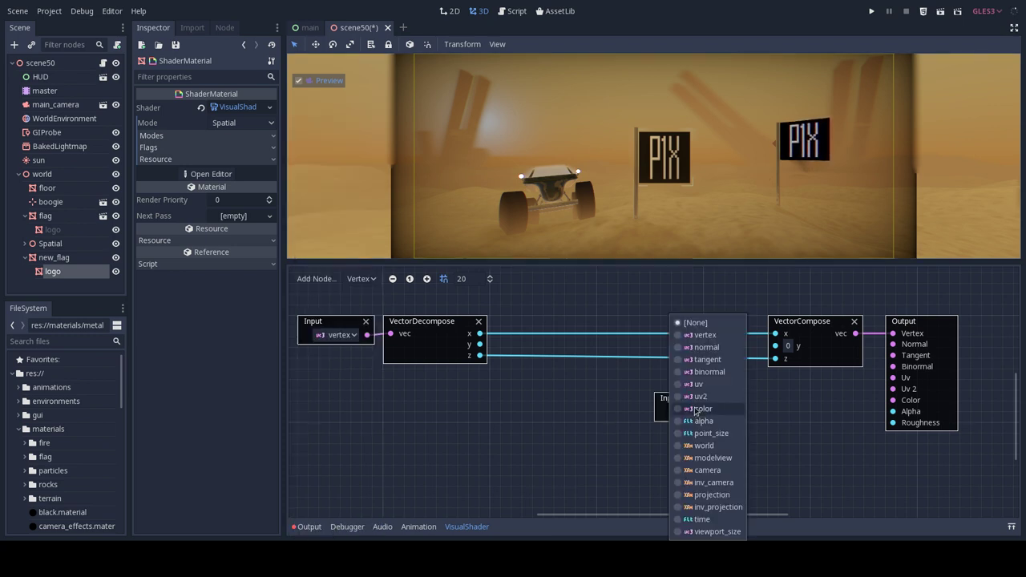
left_click(702, 520)
left_click_drag(671, 403, 340, 403)
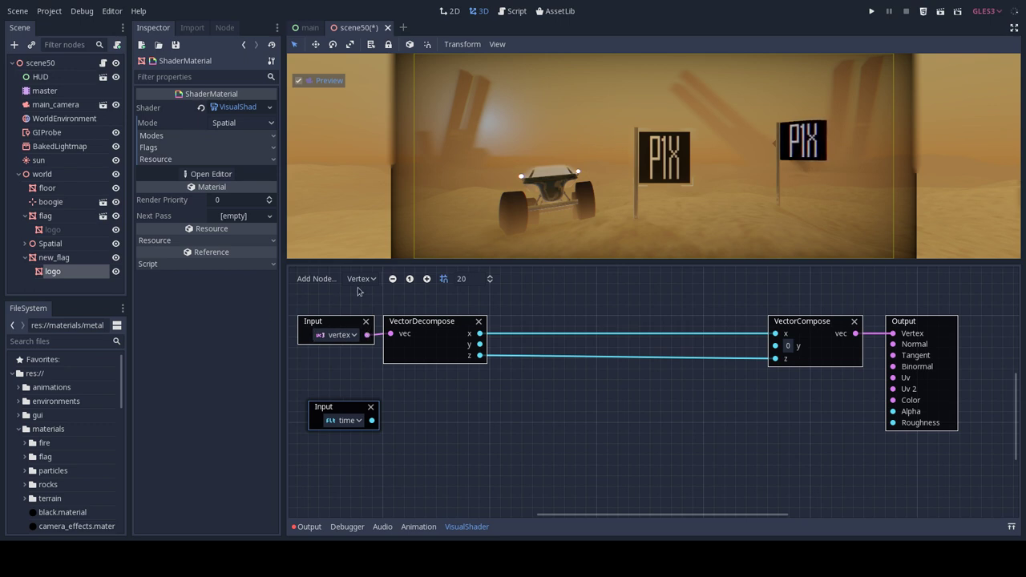
left_click(327, 279)
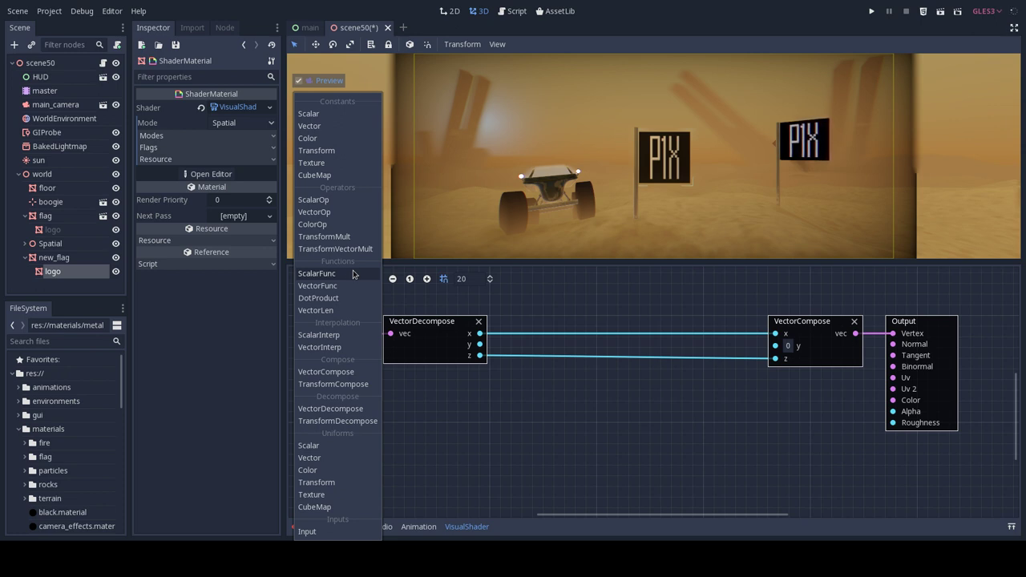
- Add a ScalarOp Multiply node beside the time input with its b value set to 3
left_click(340, 199)
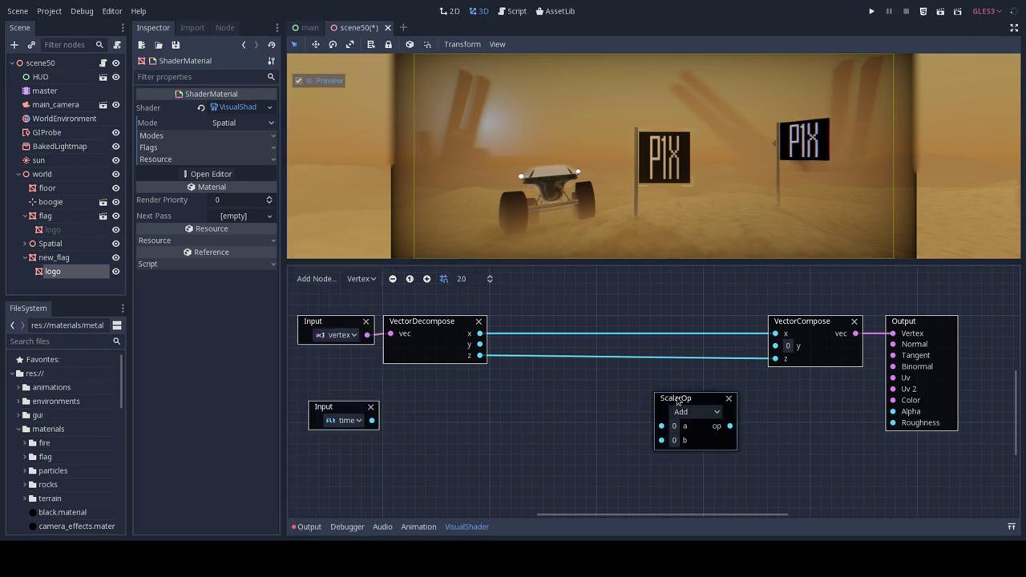
mouse_move(677, 400)
left_mouse_down()
mouse_move(428, 411)
mouse_move(401, 433)
left_mouse_up()
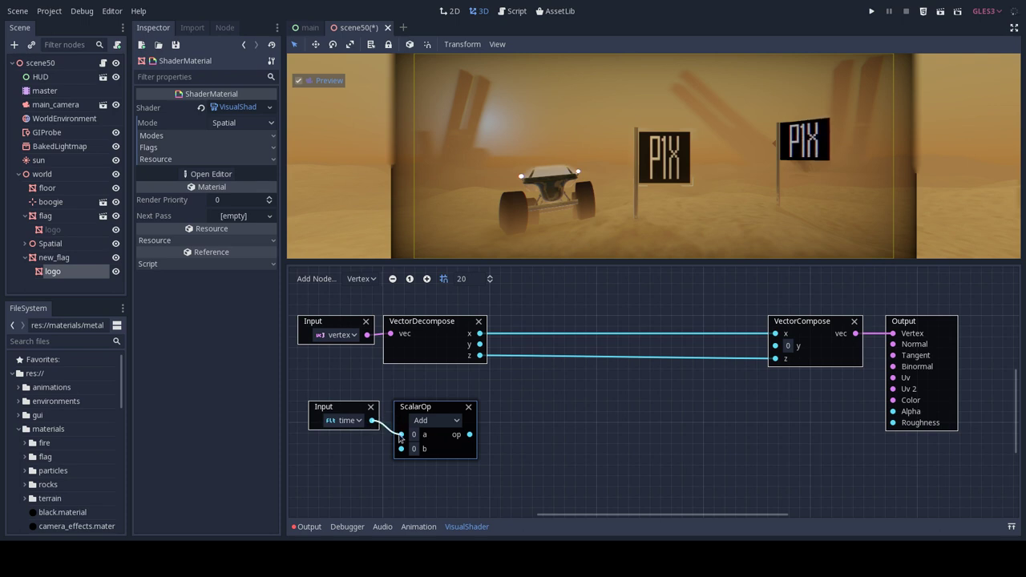
left_click(431, 420)
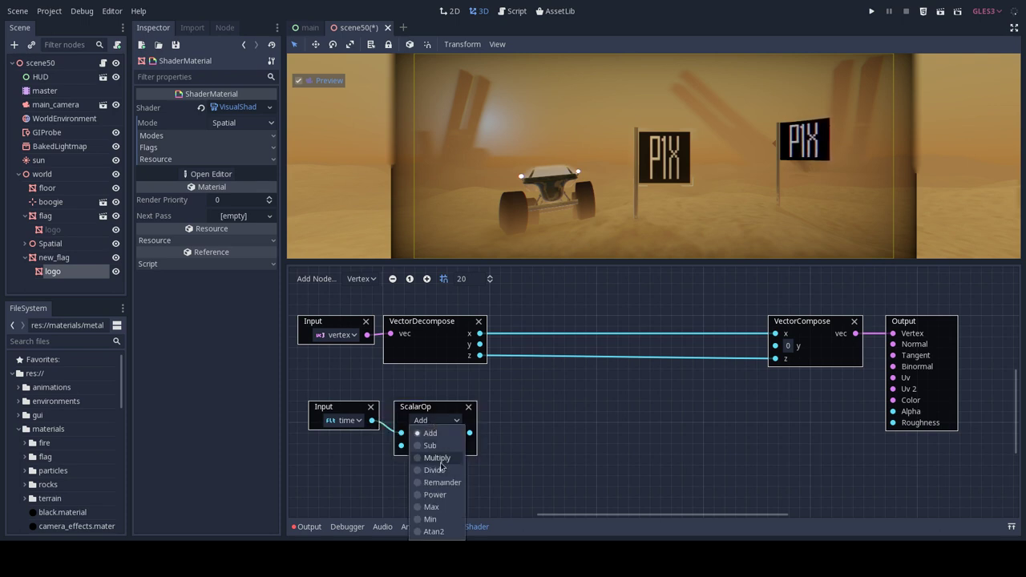
left_click(438, 459)
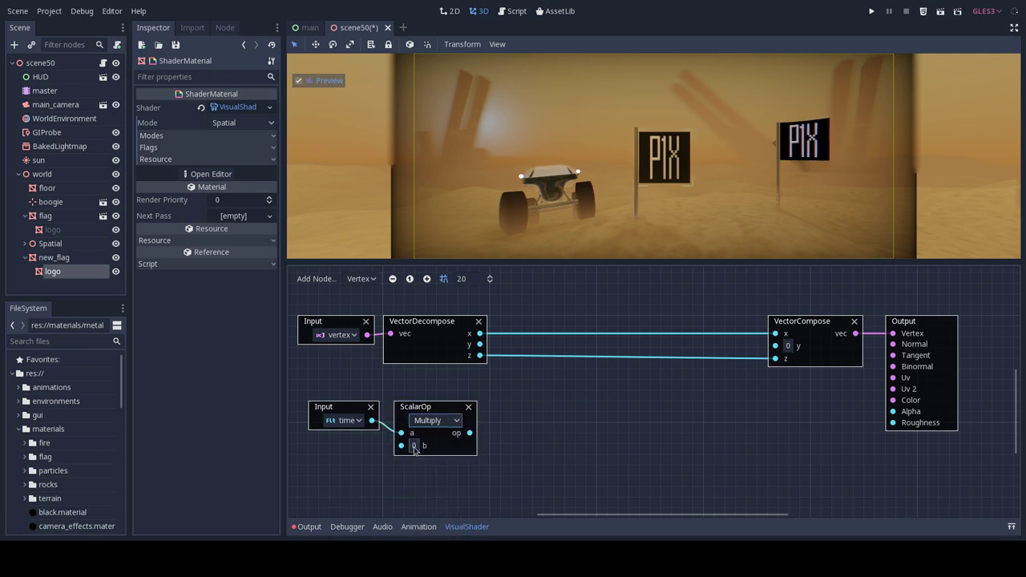
left_click(414, 446)
type("3")
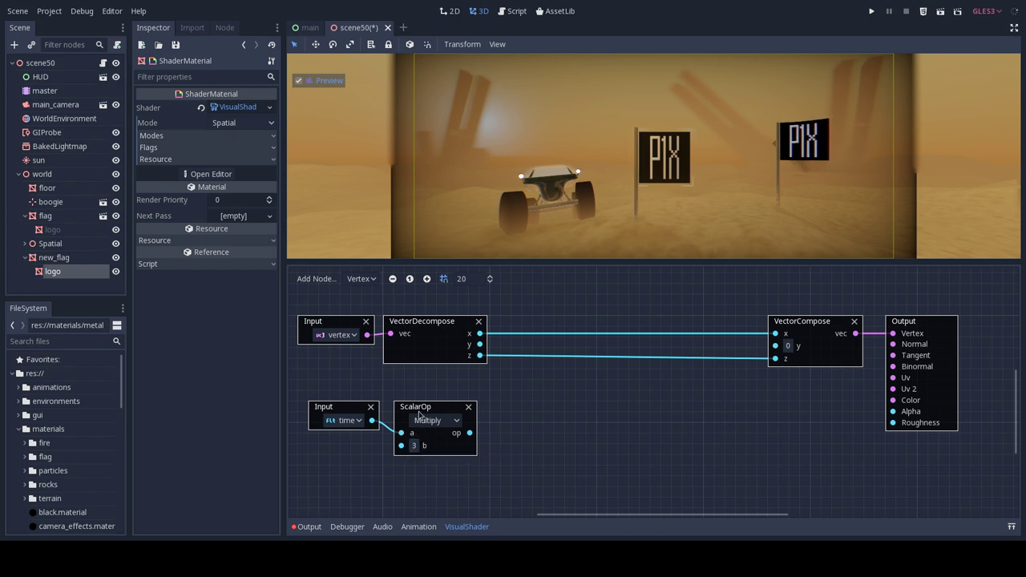
left_click_drag(416, 408, 416, 397)
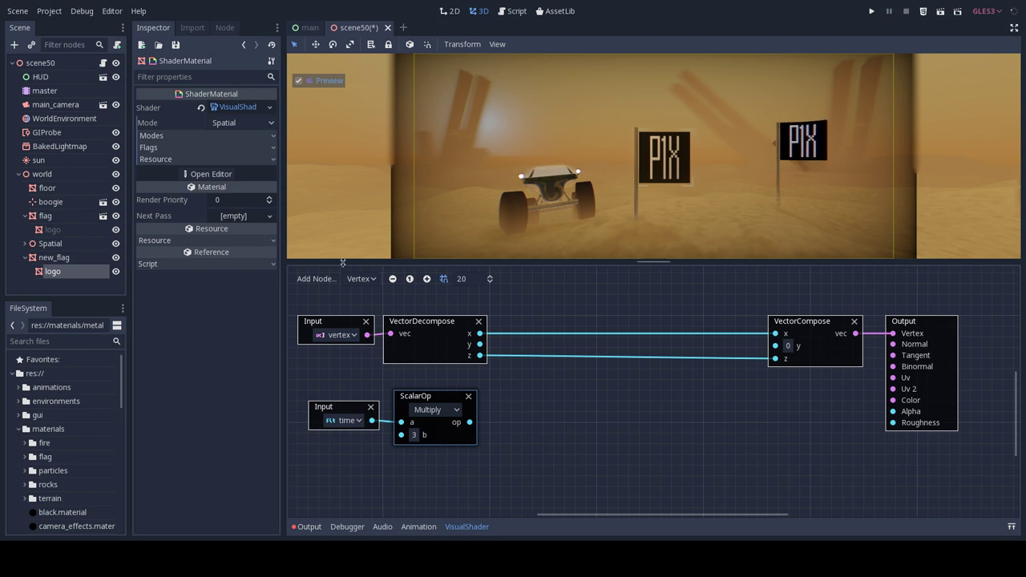
- Add a ScalarOp Add summing decomposed x and the Multiply result, output into VectorCompose y
left_click(317, 279)
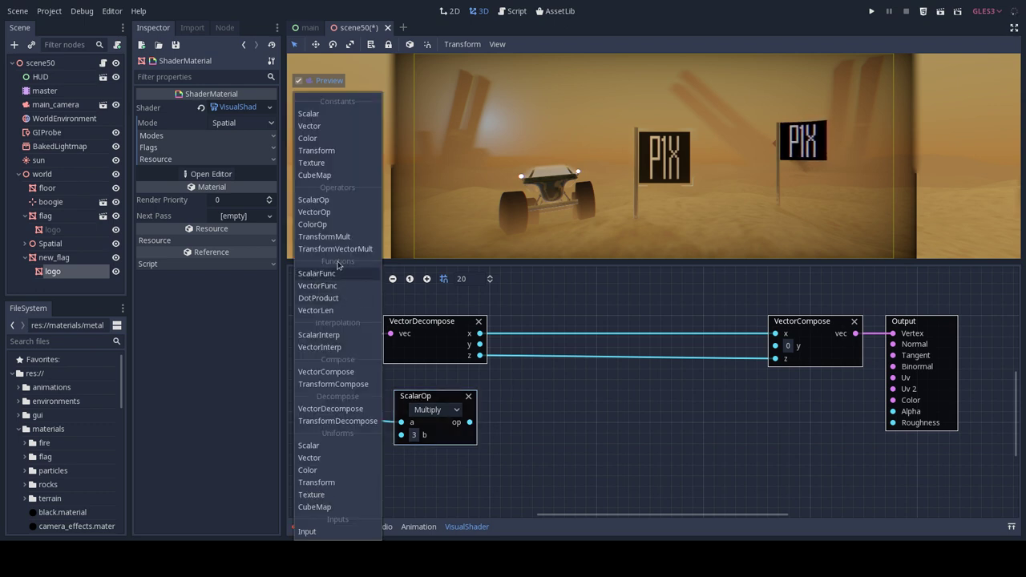
left_click(335, 200)
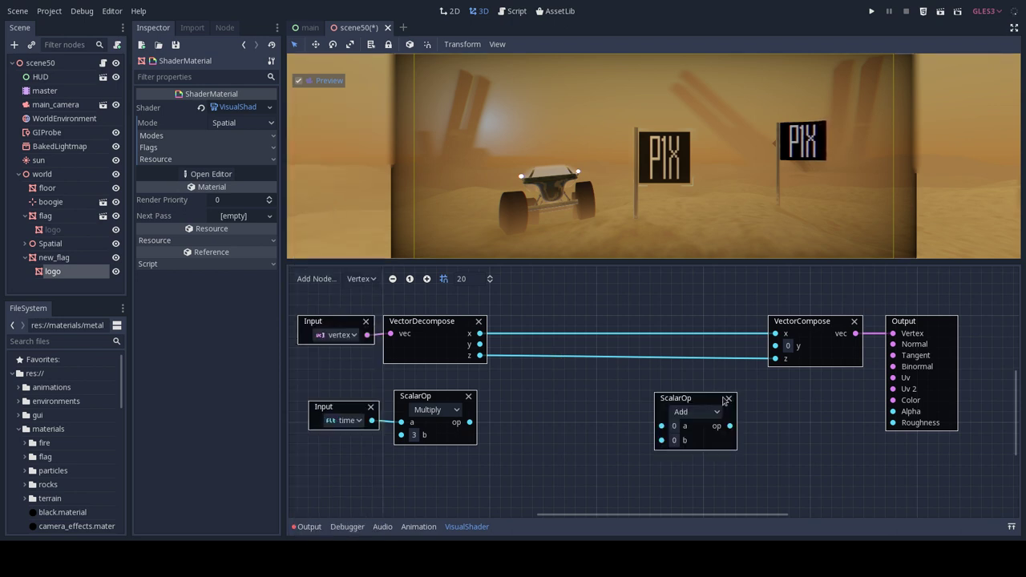
left_click_drag(697, 404, 581, 406)
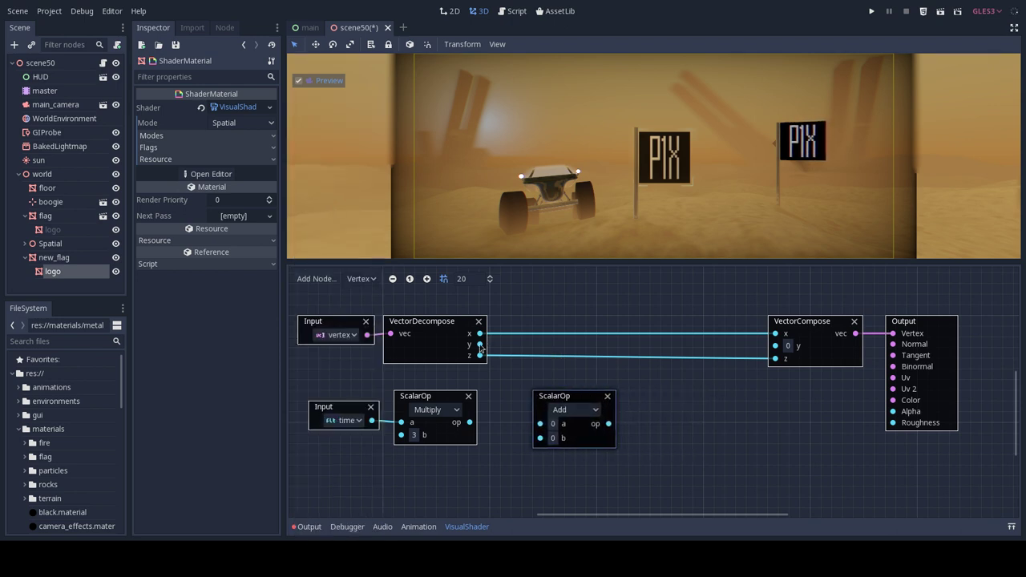
left_click_drag(479, 345, 540, 424)
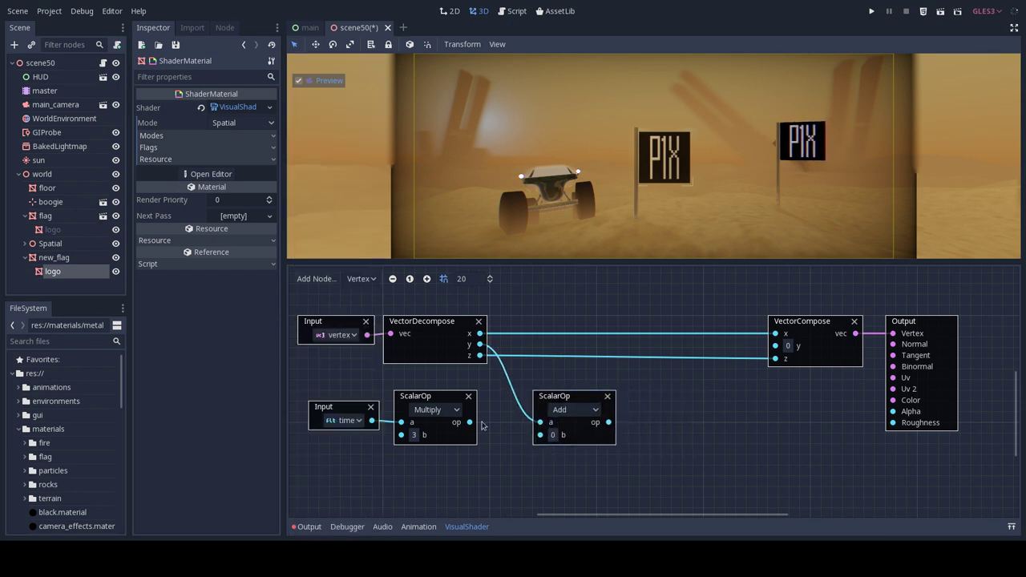
left_click_drag(470, 426, 541, 434)
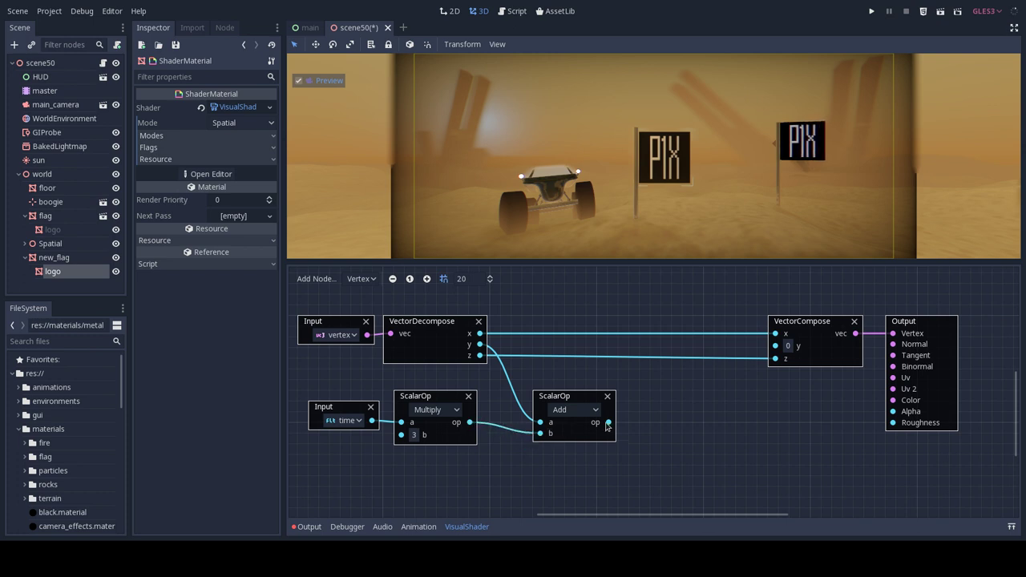
mouse_move(609, 423)
left_mouse_down()
mouse_move(776, 347)
mouse_move(695, 413)
left_mouse_up()
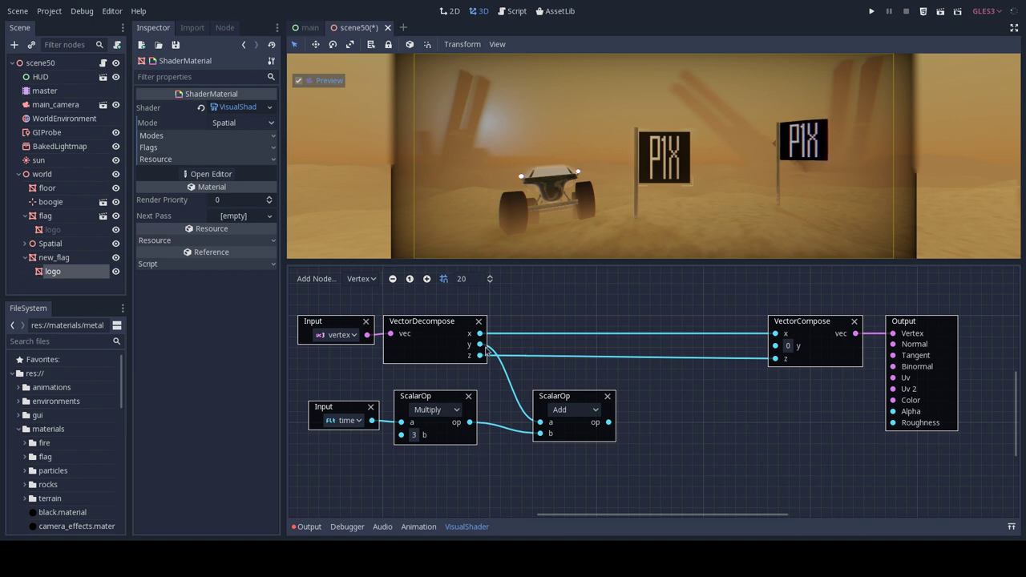
left_click_drag(539, 426, 497, 327)
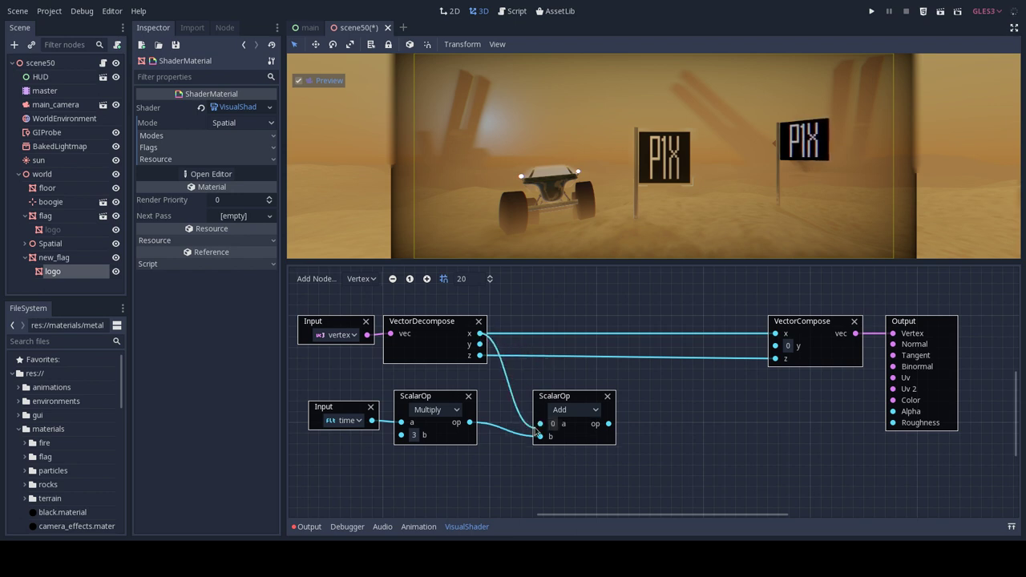
left_click_drag(480, 333, 539, 423)
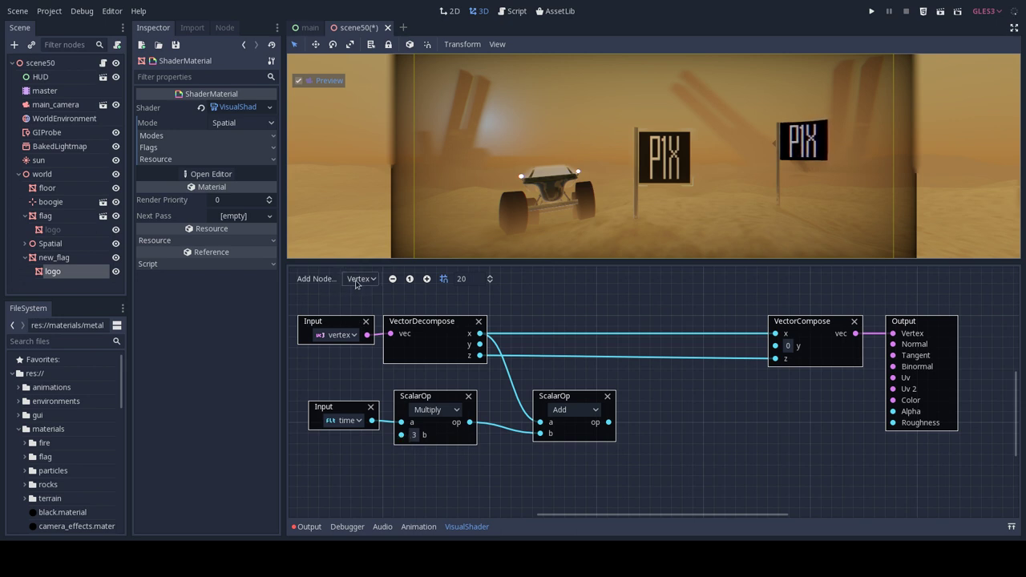
- Add a ScalarFunc node set to Sin to the Vertex stage graph
left_click(359, 281)
left_click(316, 280)
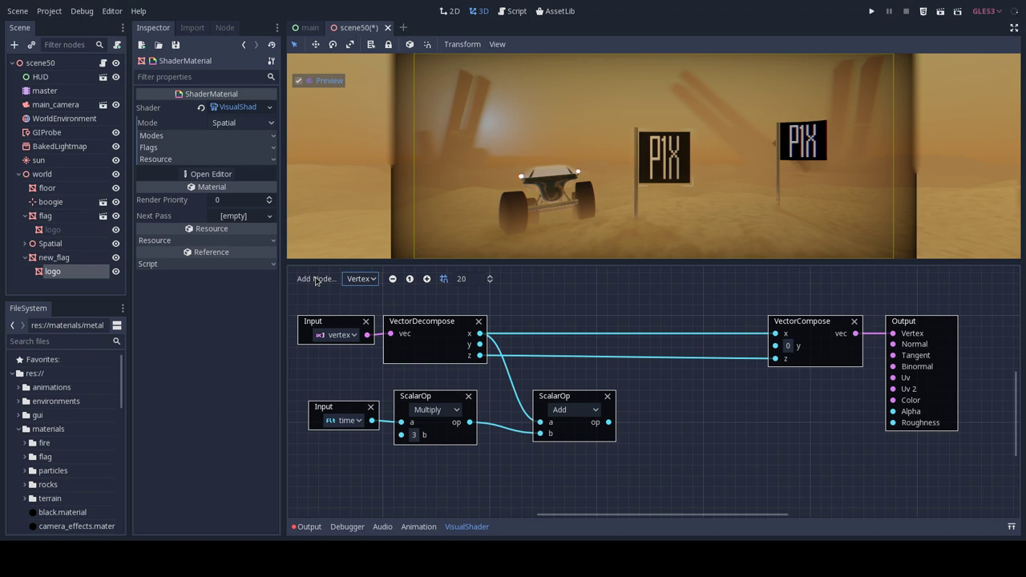
left_click(315, 280)
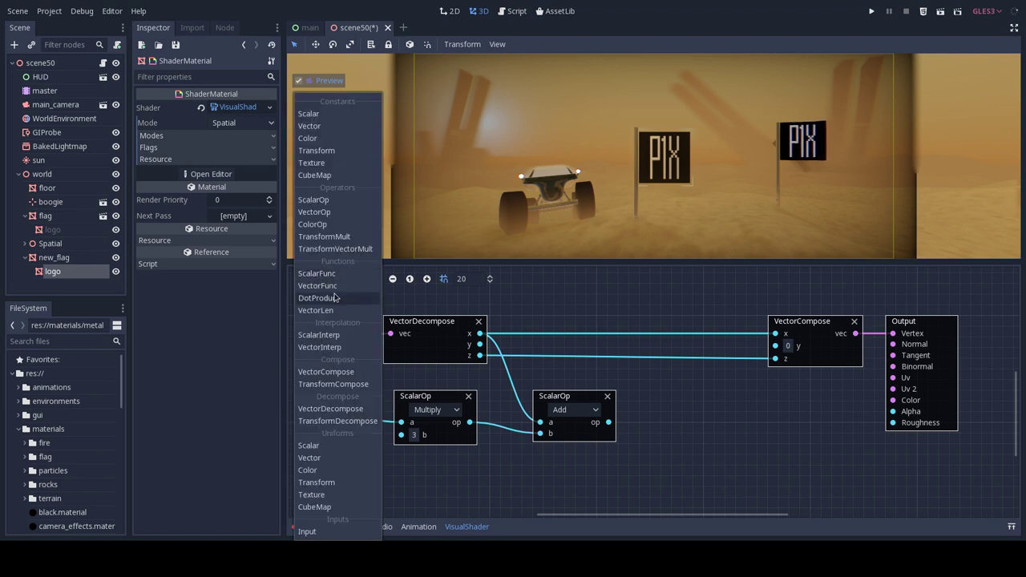
left_click(322, 274)
left_click(712, 412)
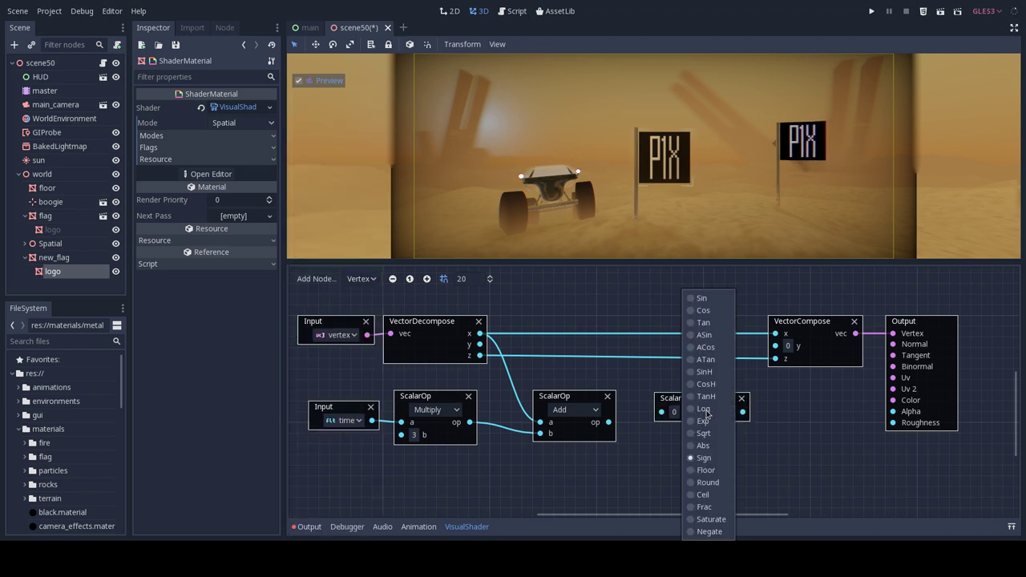
left_click(708, 303)
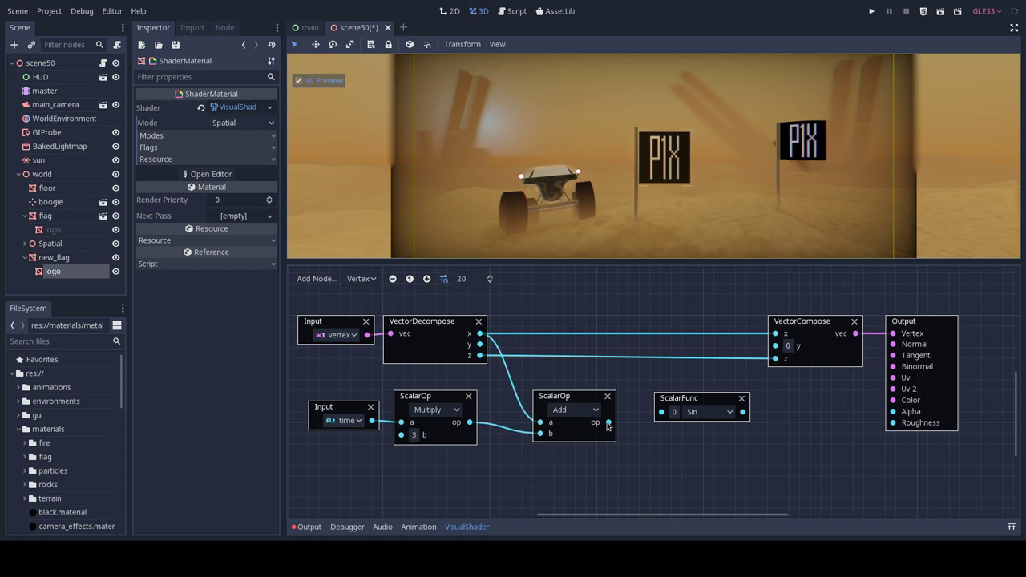
- Wire Sin into VectorCompose's y, delete the Add node, and feed Multiply (time×3) straight into Sin
left_click_drag(609, 423, 661, 412)
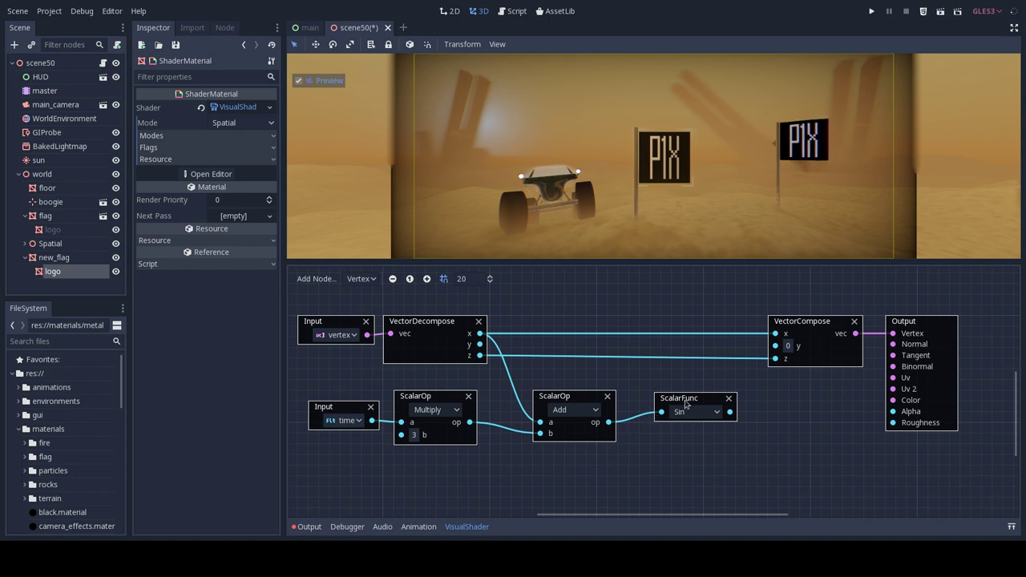
left_click_drag(686, 405, 672, 403)
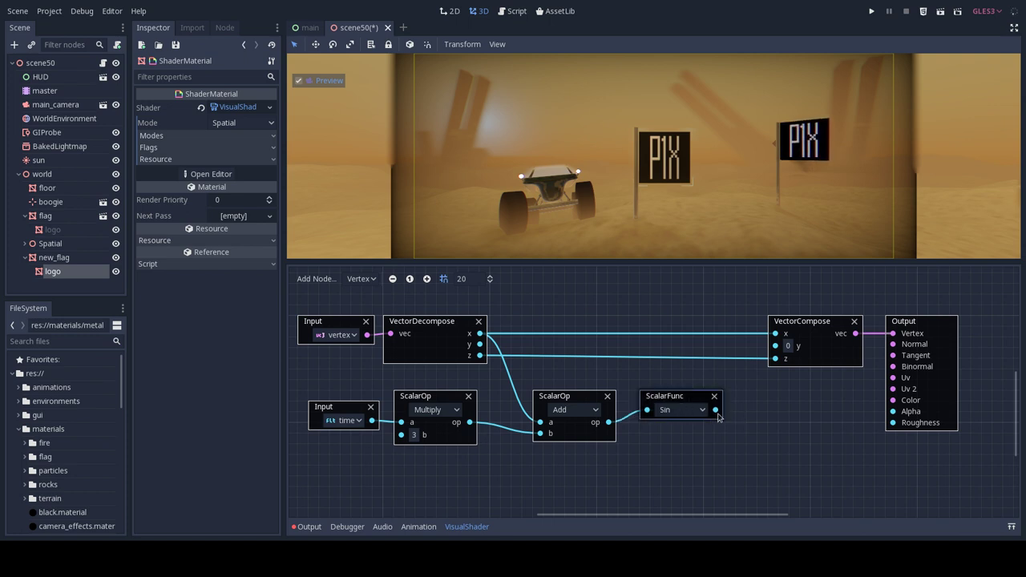
left_click_drag(739, 402, 776, 345)
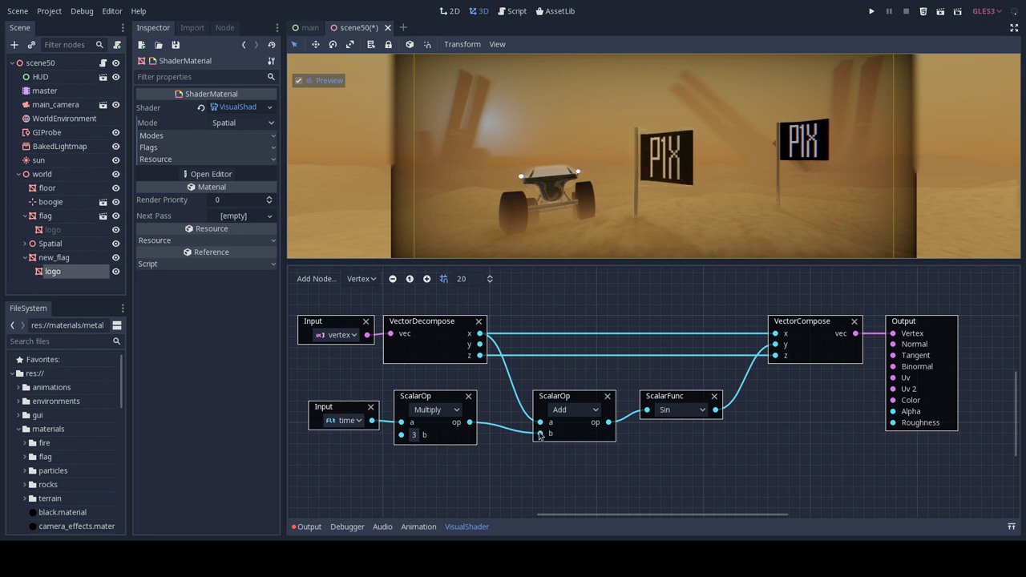
left_click_drag(539, 434, 566, 437)
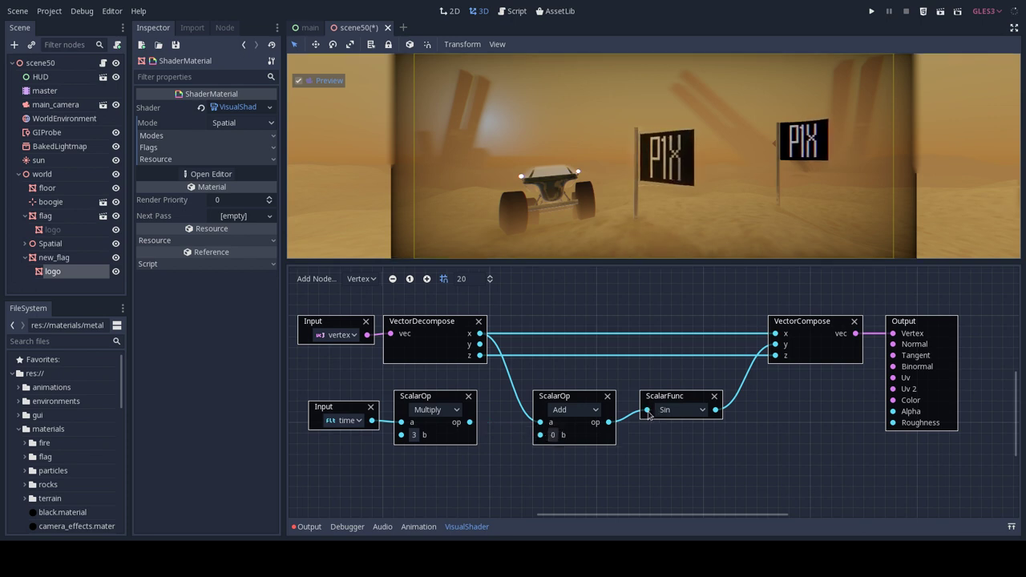
key("Delete")
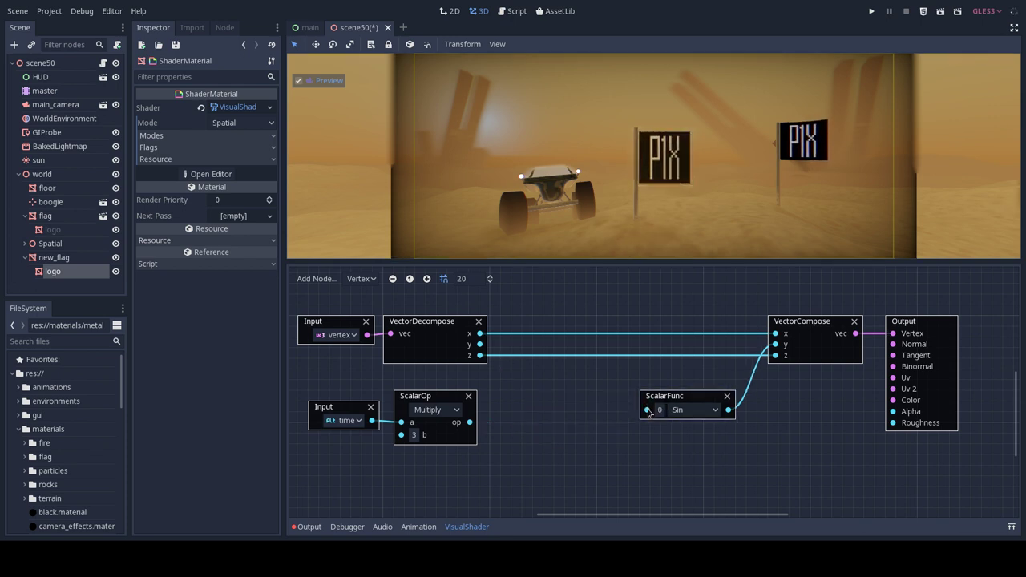
left_click_drag(470, 423, 646, 411)
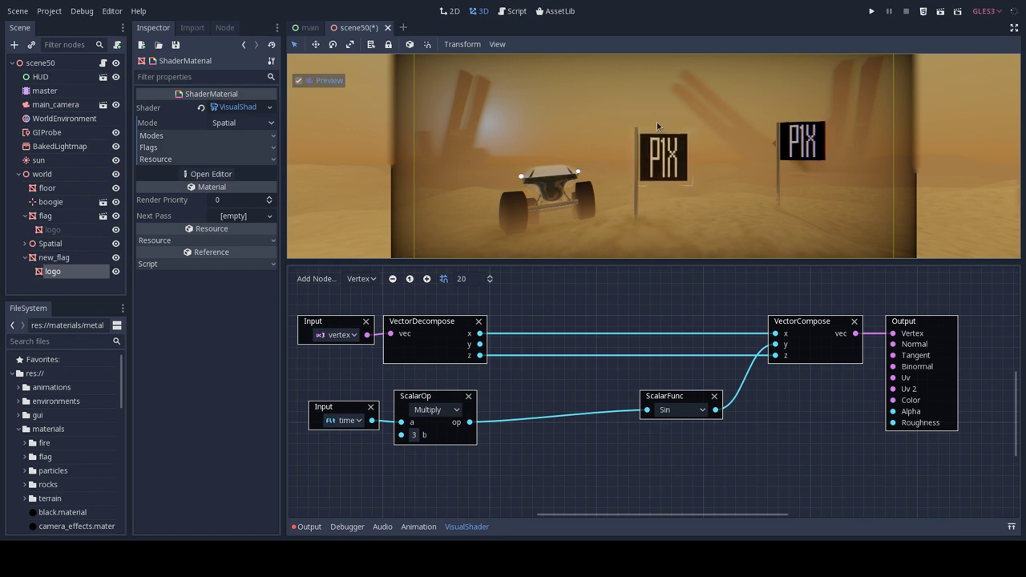
left_click_drag(666, 398, 666, 408)
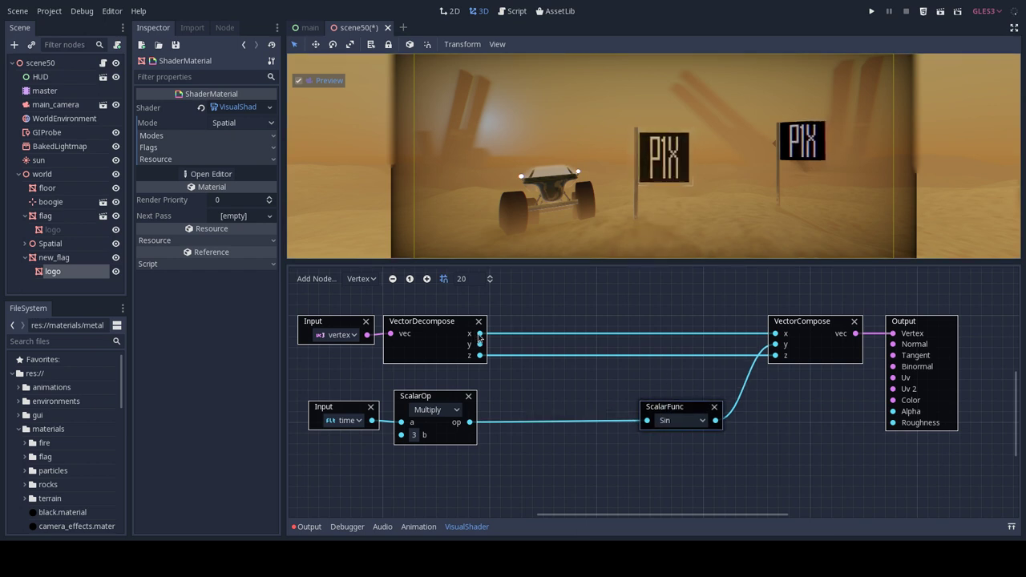
left_click(316, 278)
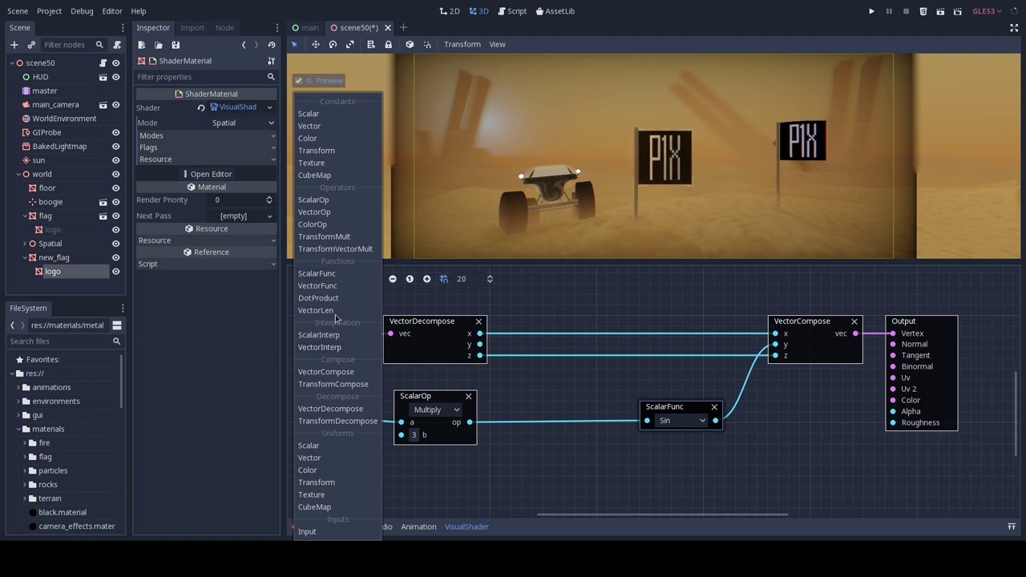
- Insert a new Add ScalarOp summing vertex x with time×3 ahead of the Sin node
left_click(337, 200)
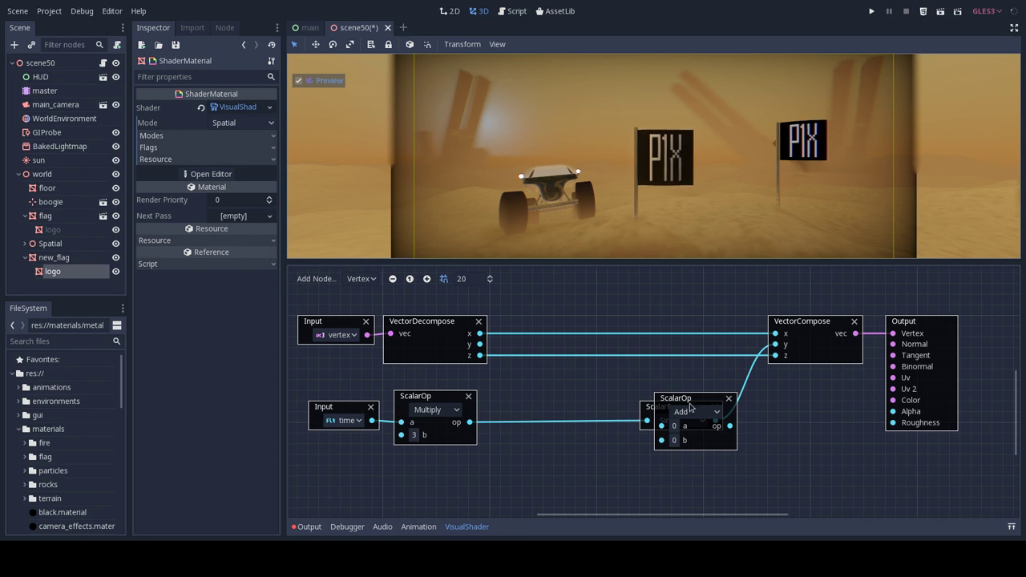
left_click_drag(693, 398, 550, 385)
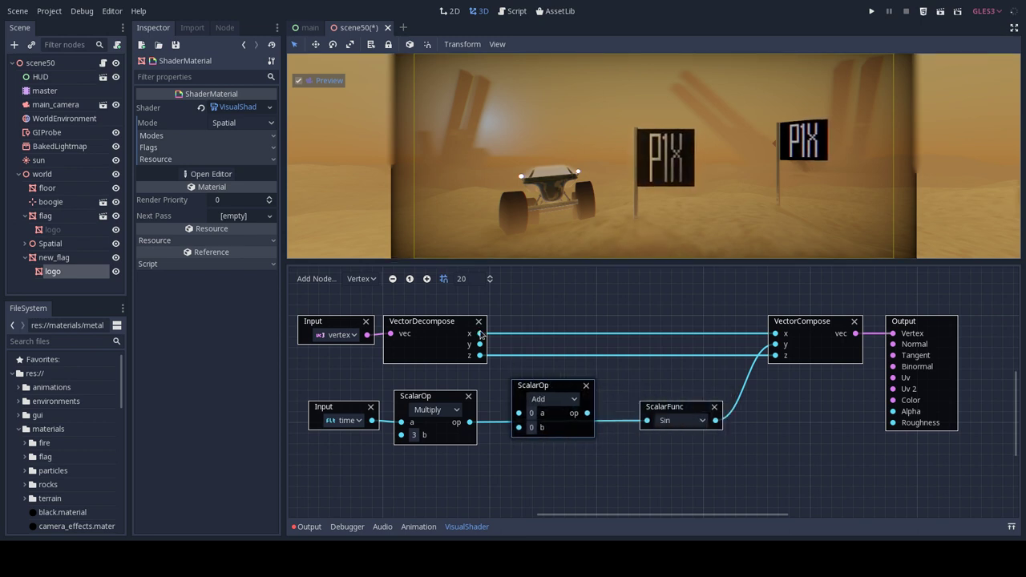
left_click_drag(480, 334, 518, 423)
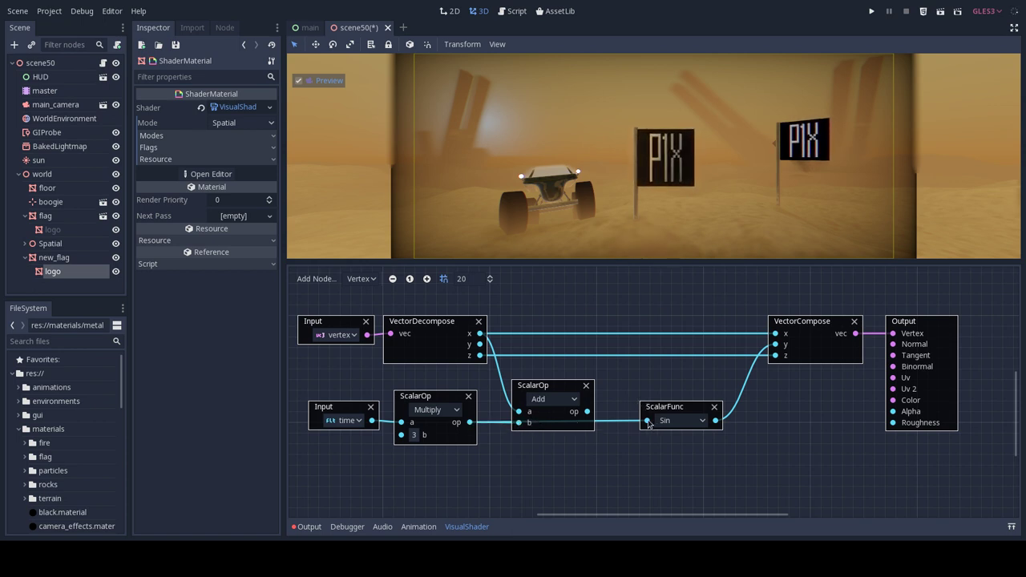
mouse_move(649, 421)
left_mouse_down()
mouse_move(574, 412)
mouse_move(642, 424)
left_mouse_up()
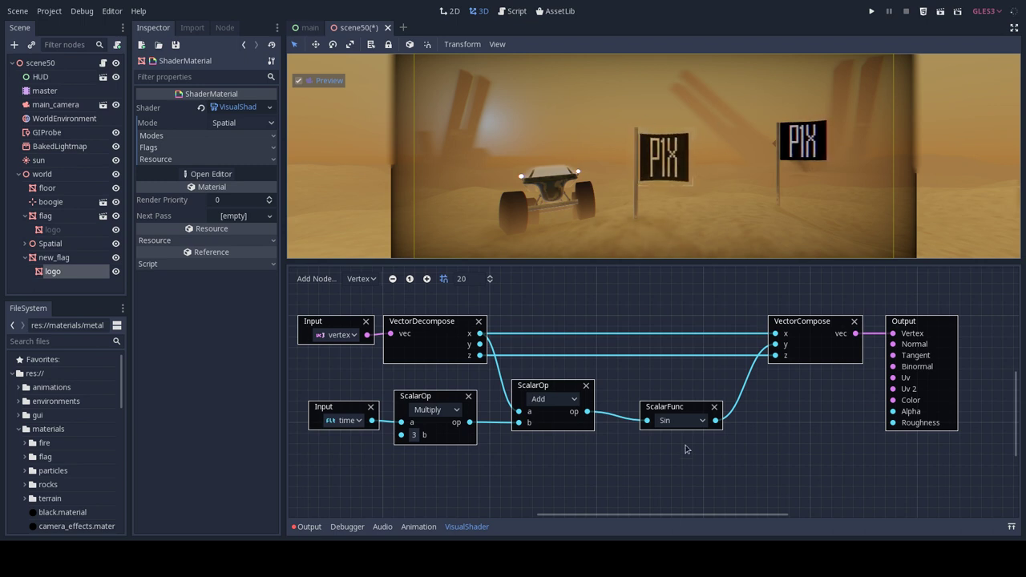
left_click_drag(678, 403, 656, 403)
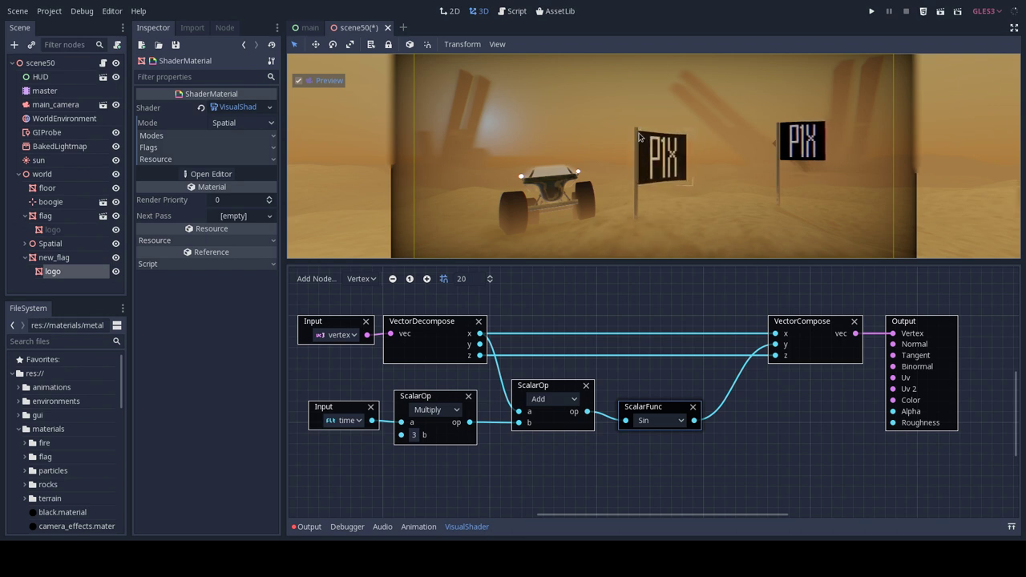
- Split the 3D view into two side-by-side viewports and centre the orthogonal top view on the flag
key("ctrl+2")
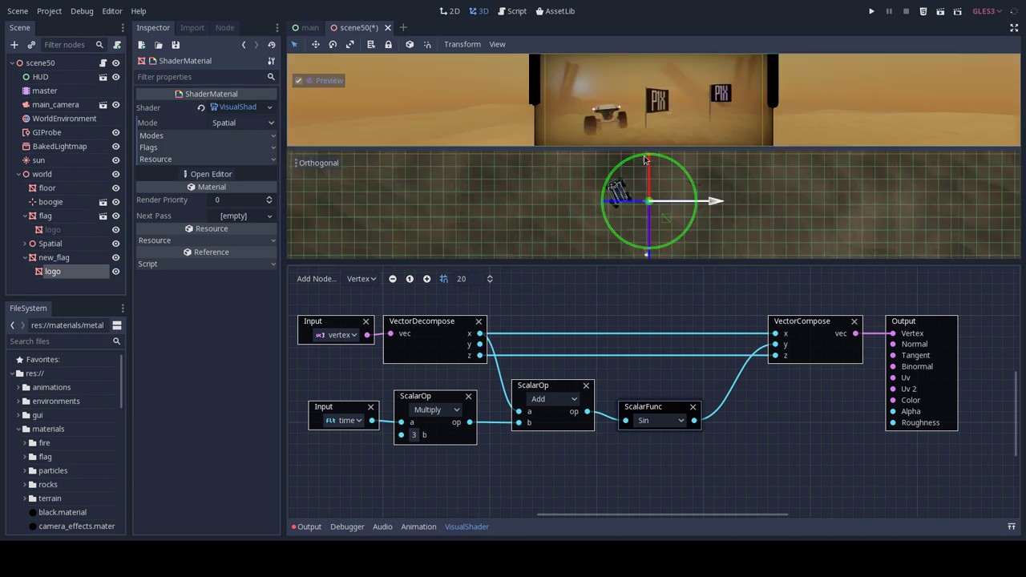
left_click(497, 45)
left_click(539, 85)
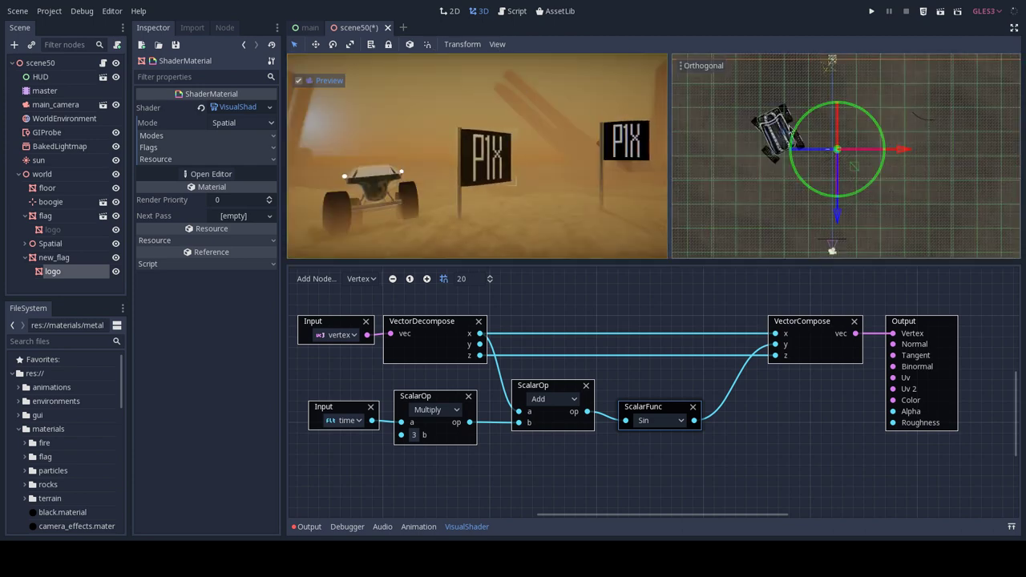
scroll(833, 147, "up", 1)
scroll(830, 149, "up", 1)
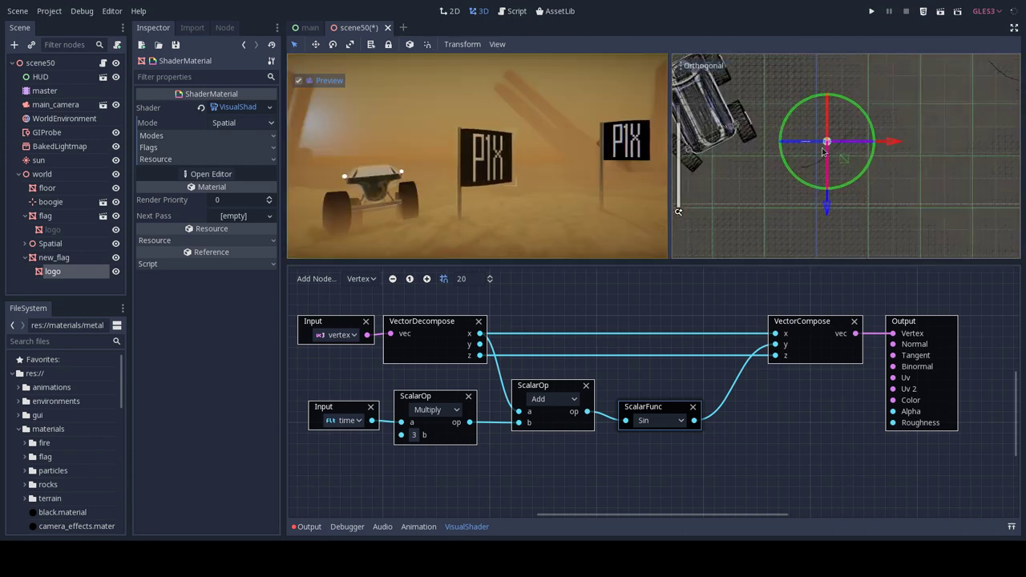
scroll(824, 151, "up", 2)
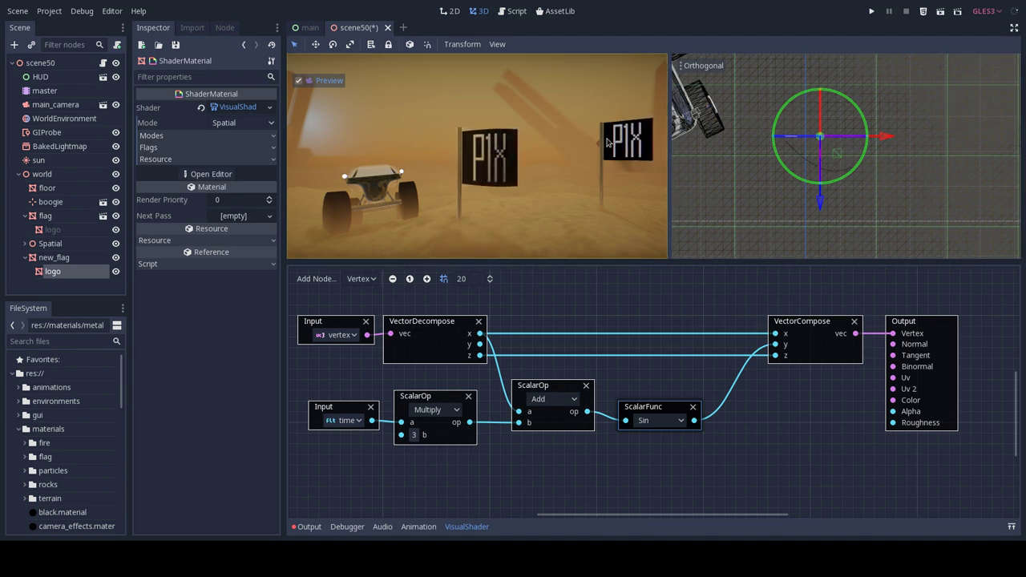
mouse_move(744, 140)
middle_mouse_down("shift")
mouse_move(769, 199)
mouse_move(829, 145)
mouse_move(920, 102)
middle_mouse_up("shift")
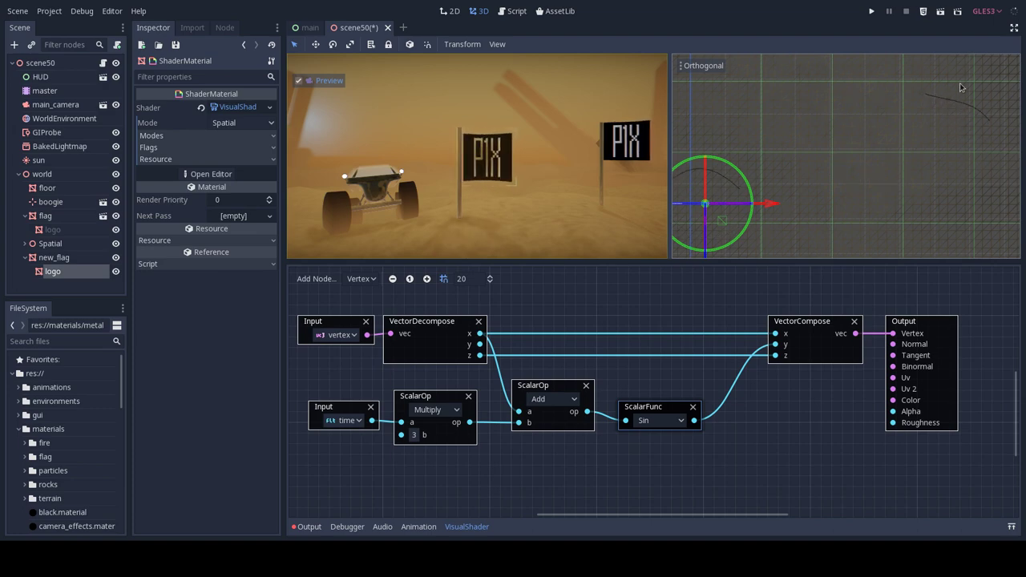
mouse_move(876, 123)
middle_mouse_down()
mouse_move(852, 202)
mouse_move(919, 164)
middle_mouse_up()
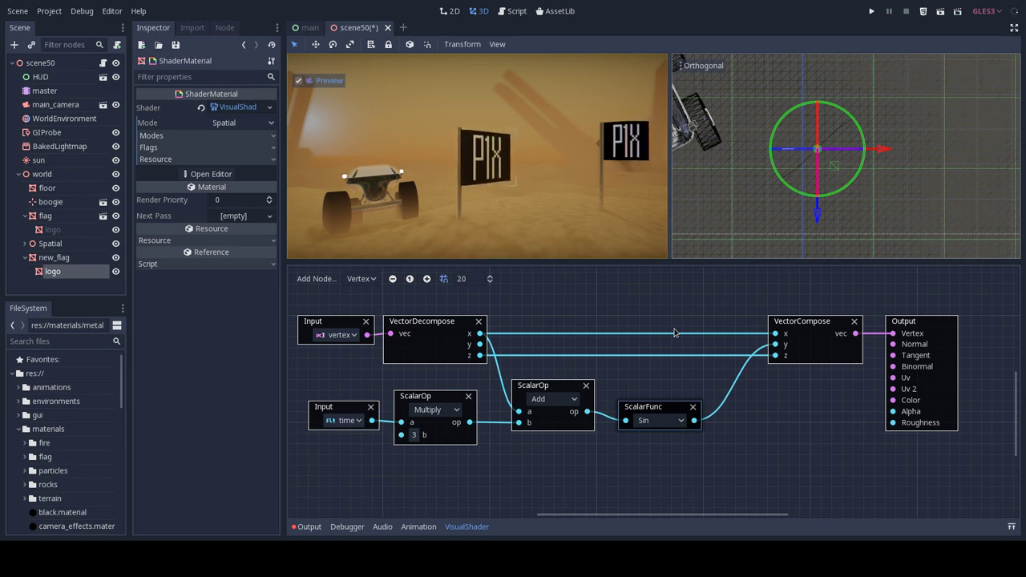
- Add an Input node set to uv at the graph's lower left
right_click(622, 465)
left_click(571, 464)
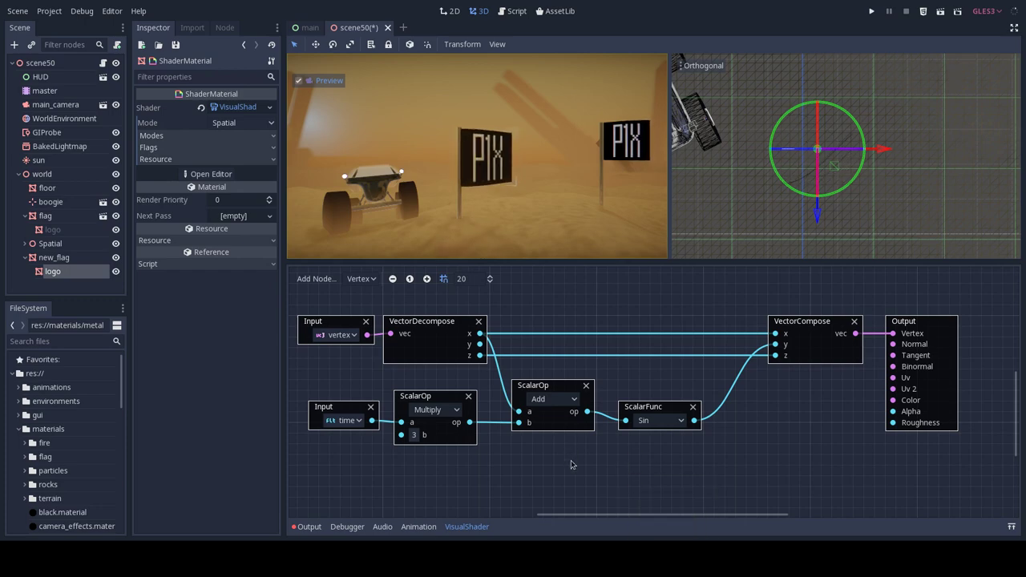
left_click(313, 279)
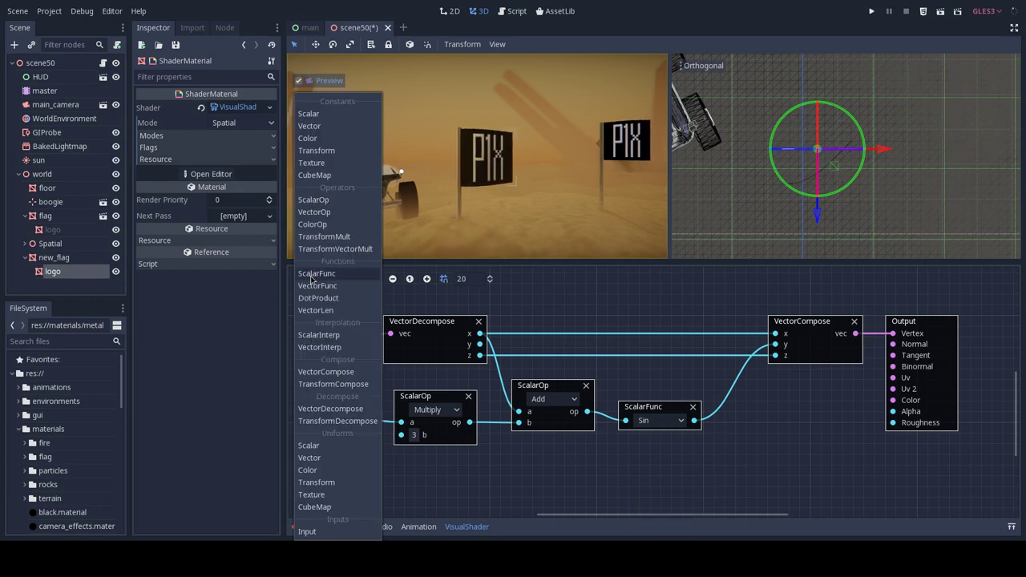
left_click(356, 529)
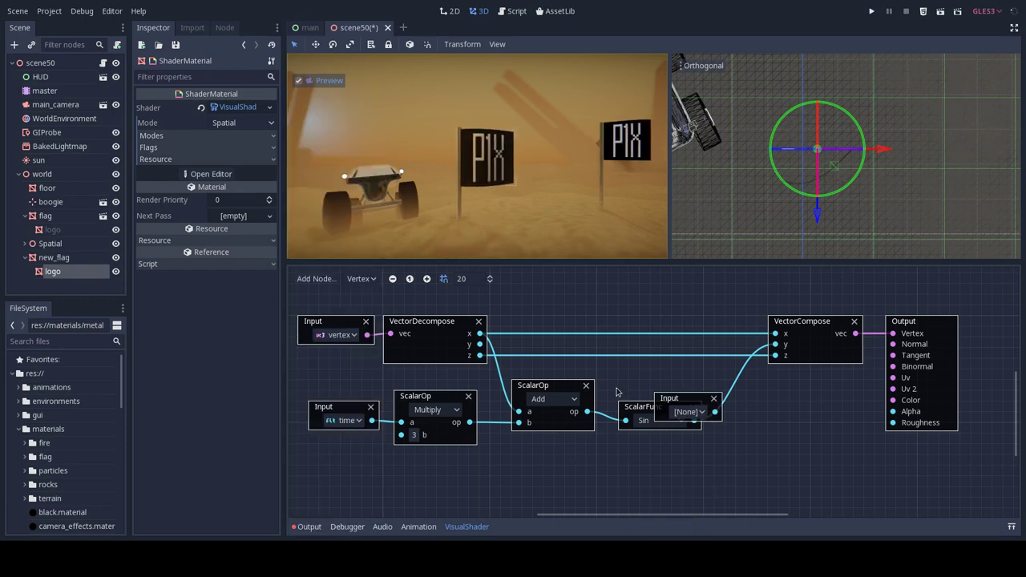
left_click(697, 413)
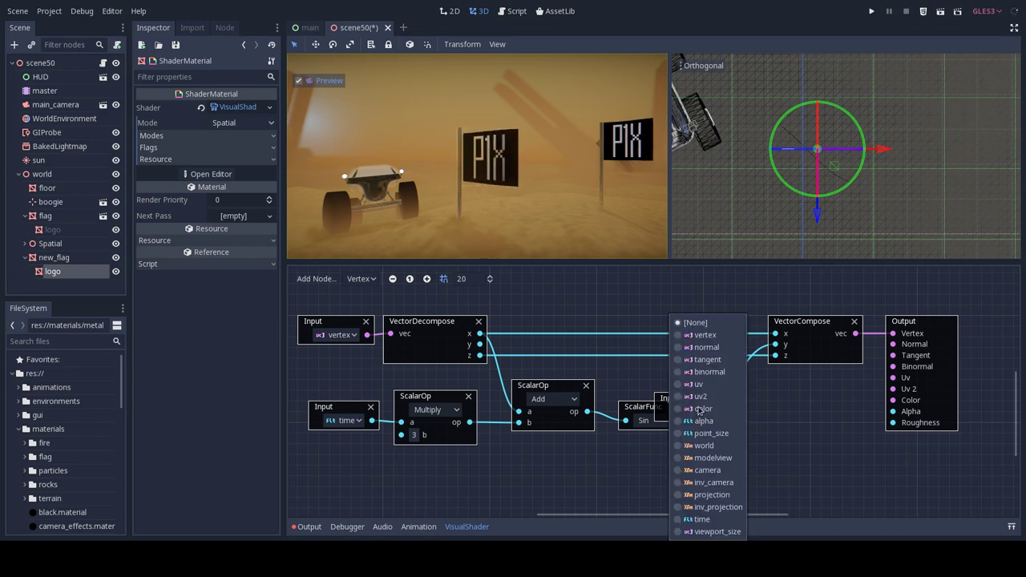
left_click(692, 383)
left_click_drag(687, 400, 363, 482)
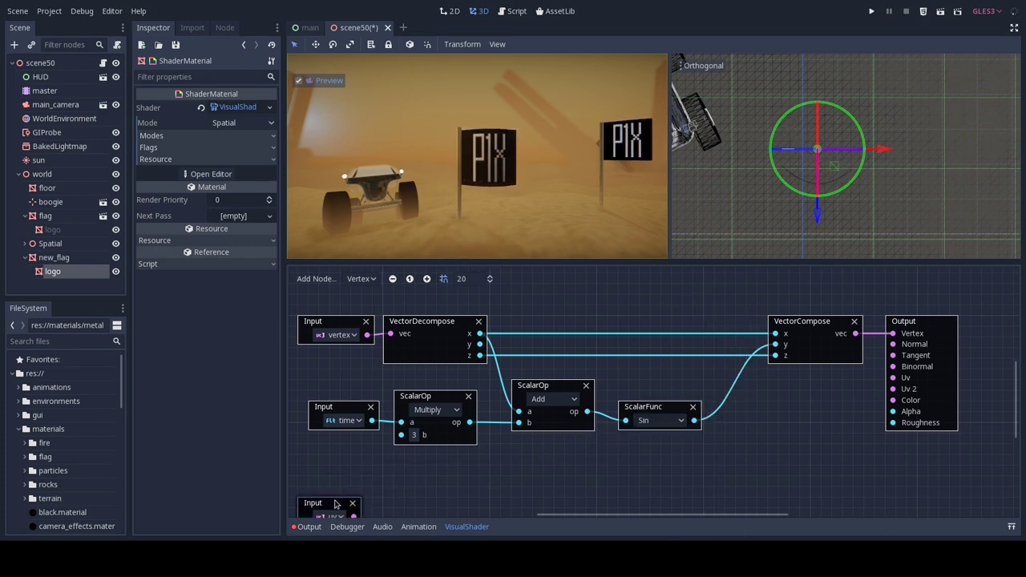
left_click(525, 485)
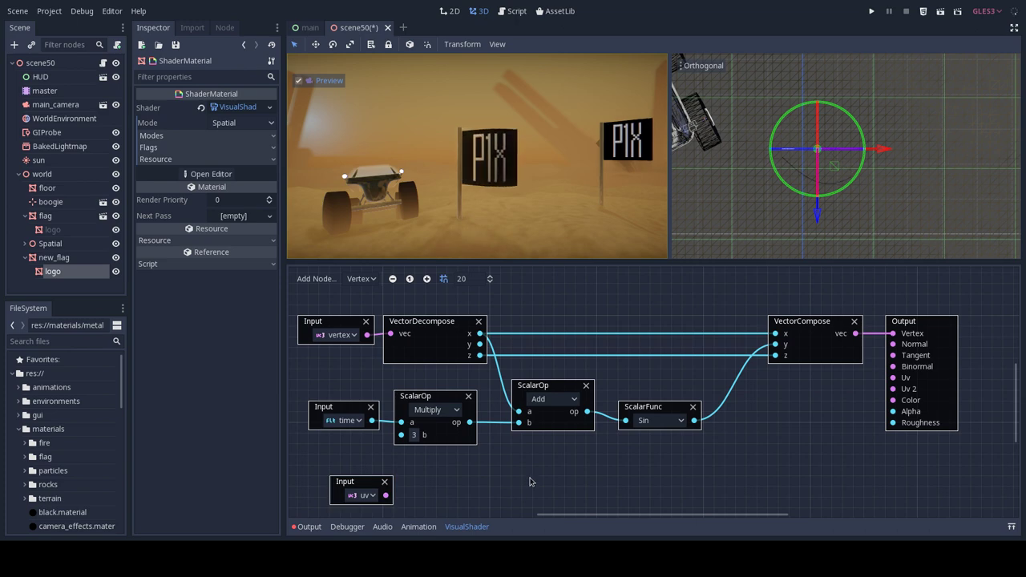
middle_click_drag(527, 482, 553, 423)
left_click_drag(383, 423, 360, 435)
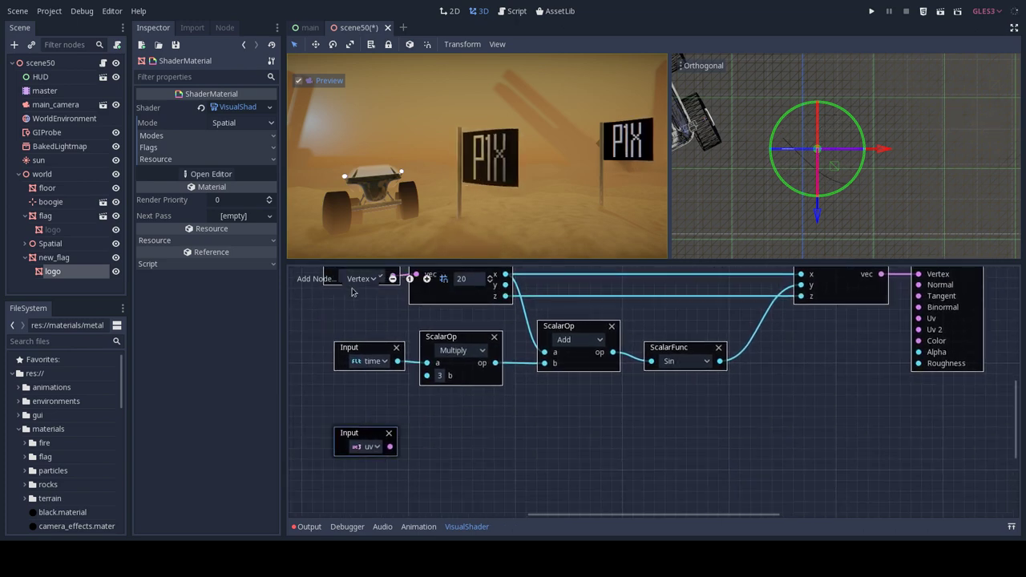
- Add an empty Texture node beside the uv Input
left_click(314, 279)
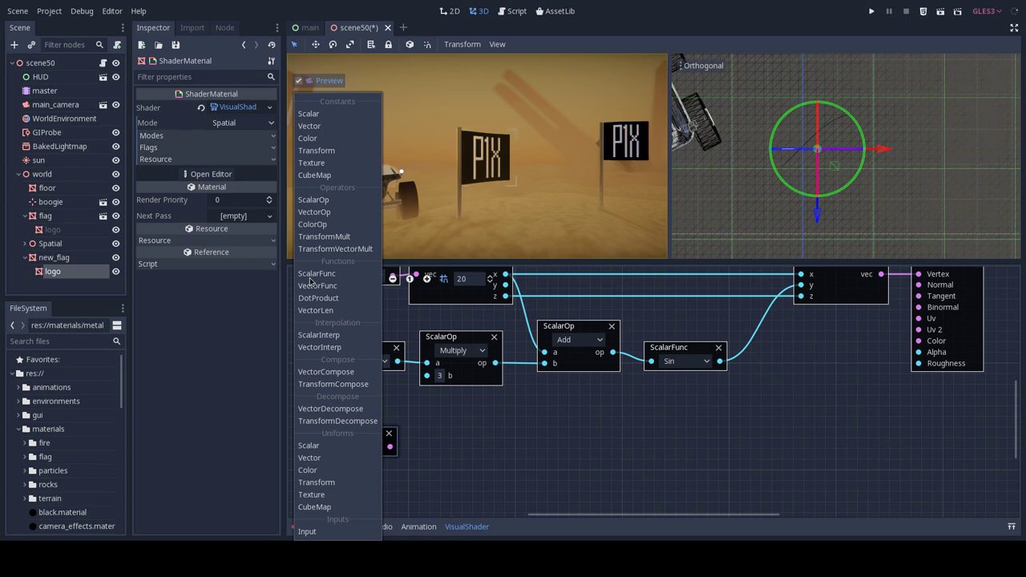
left_click(327, 164)
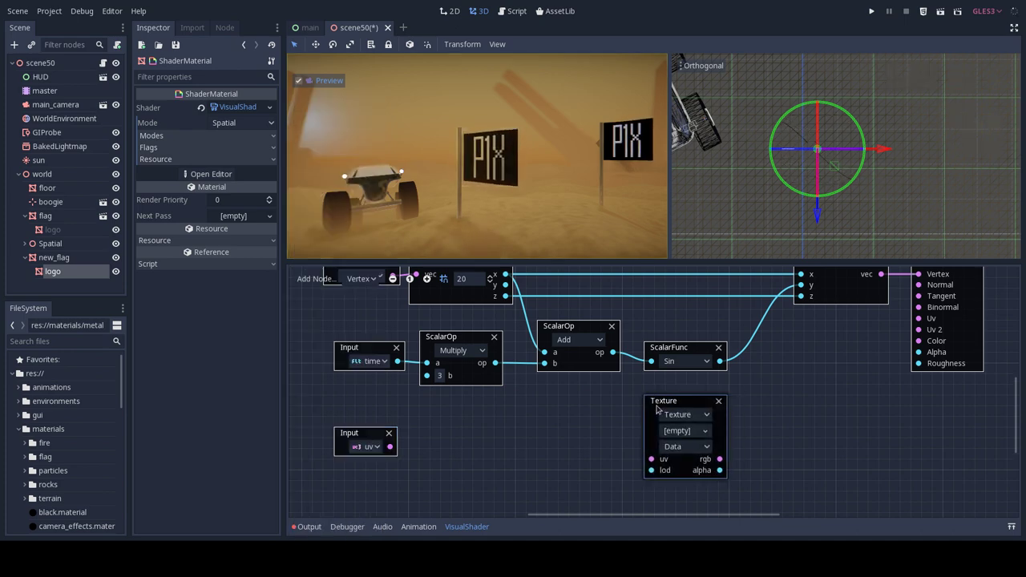
left_click_drag(697, 401, 506, 415)
left_click(523, 442)
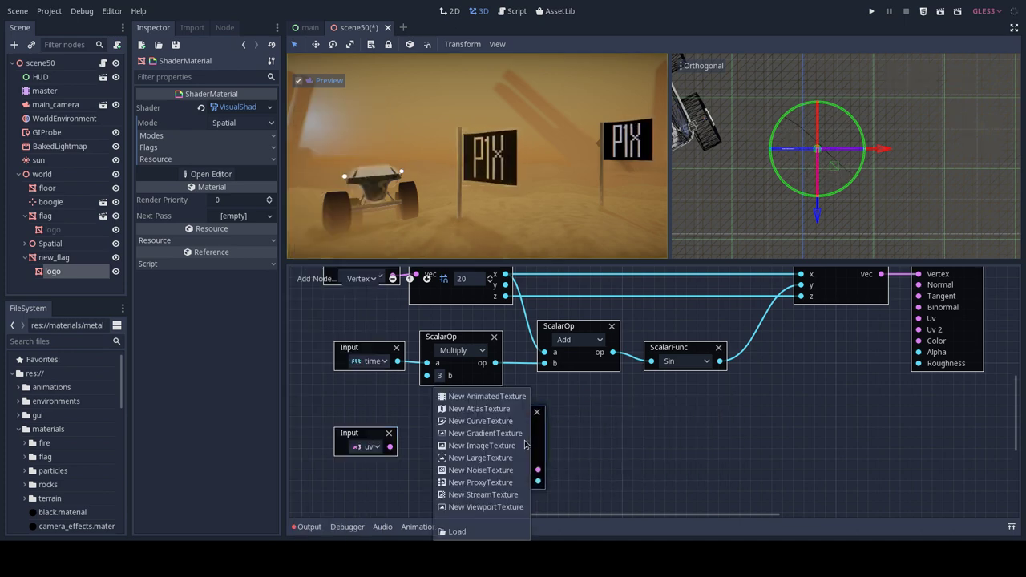
left_click(609, 433)
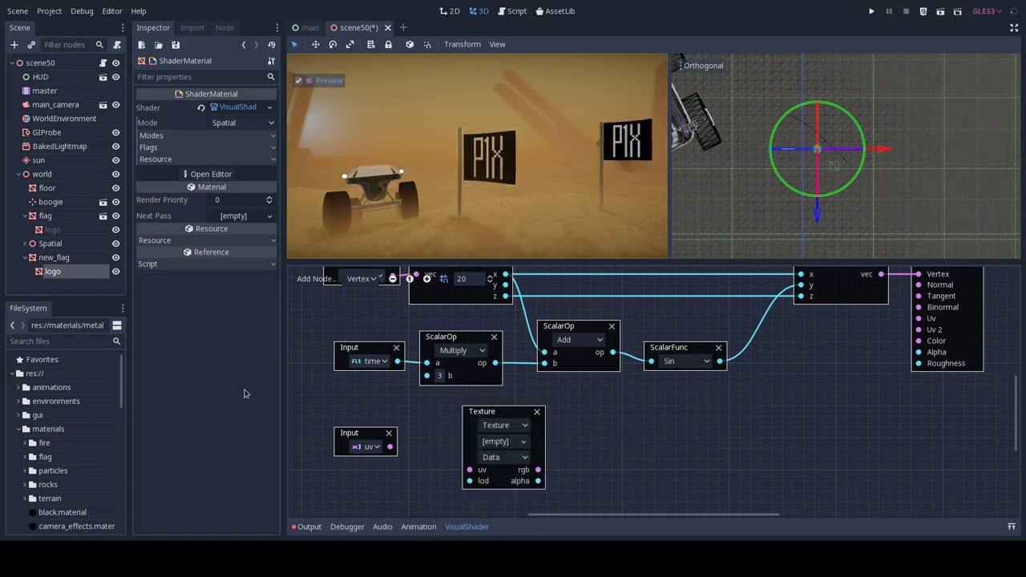
- Create a GradientTexture resource holding a new black-to-white Gradient
left_click(141, 46)
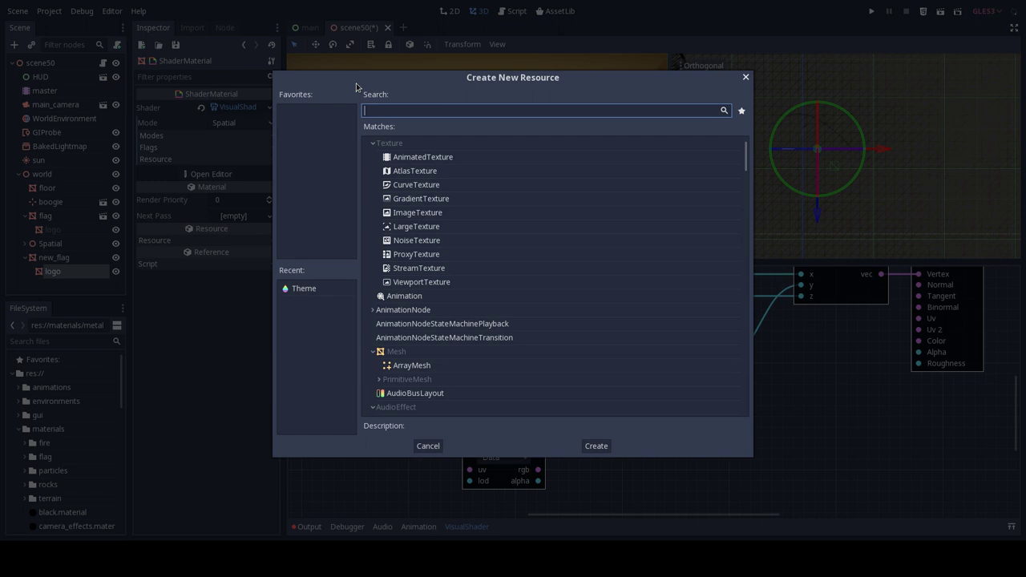
double_click(444, 200)
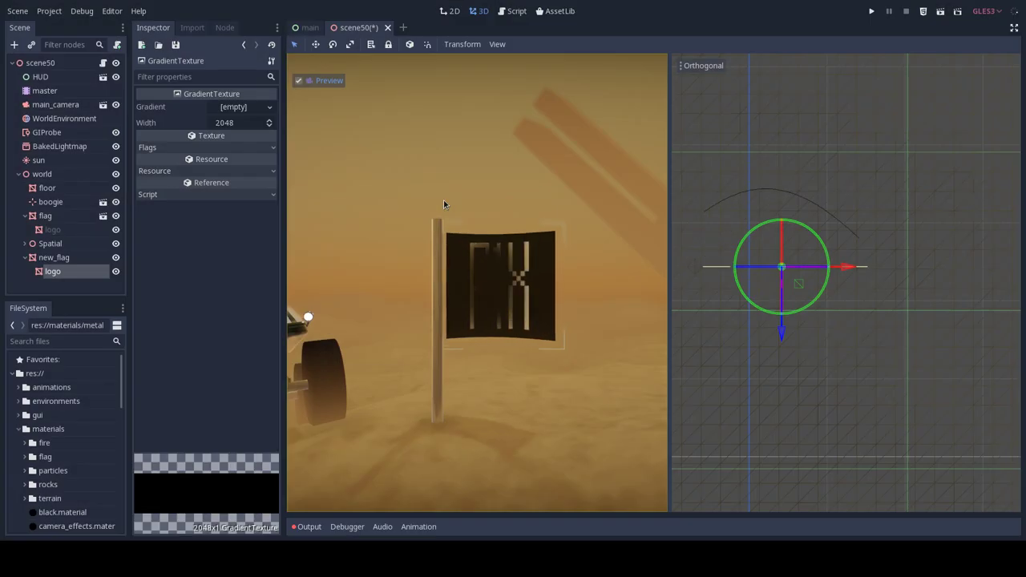
left_click(240, 107)
left_click(253, 124)
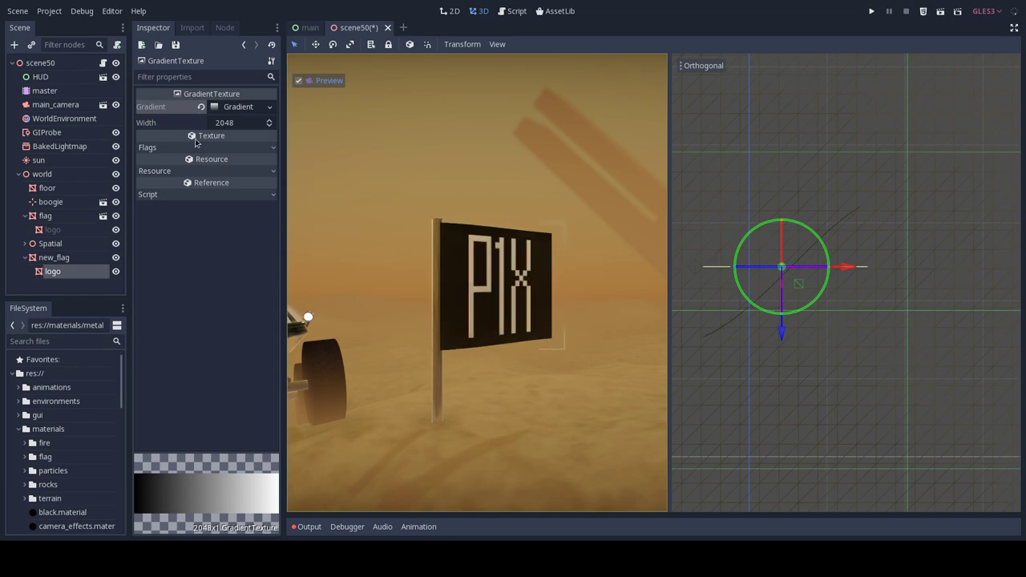
- Save the gradient texture as a resource file and return to the ShaderMaterial
left_click(270, 61)
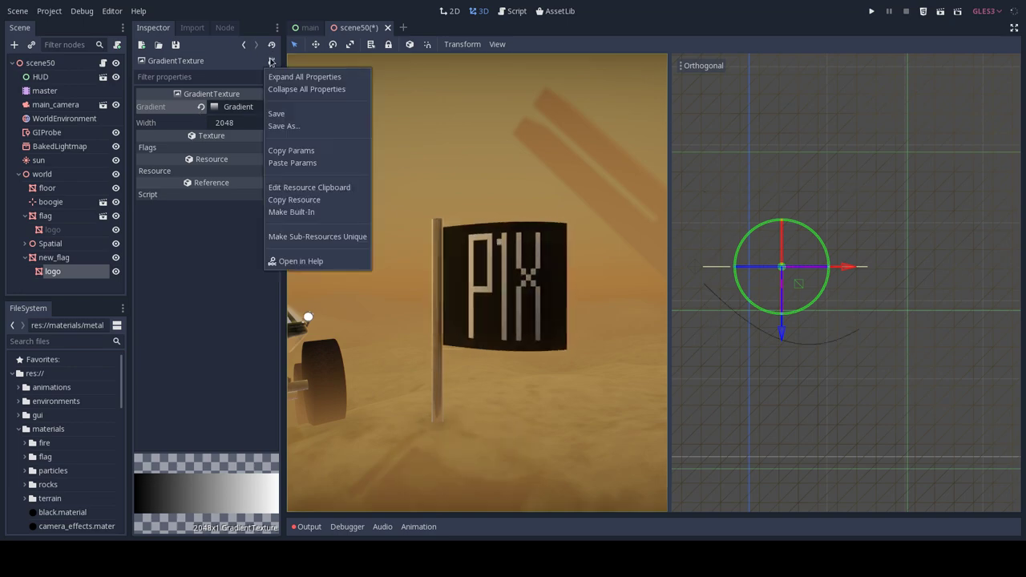
left_click(298, 126)
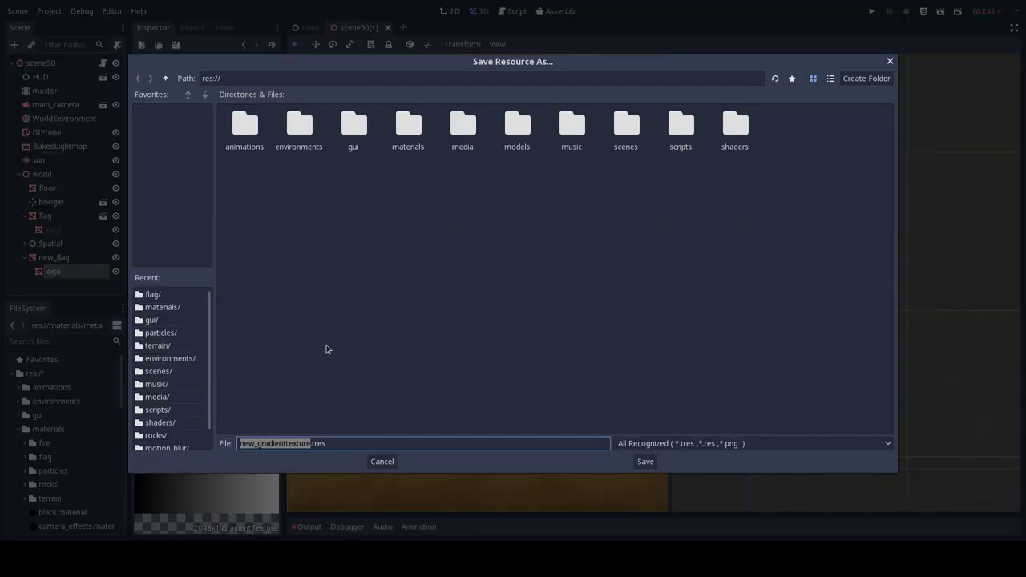
key("Escape")
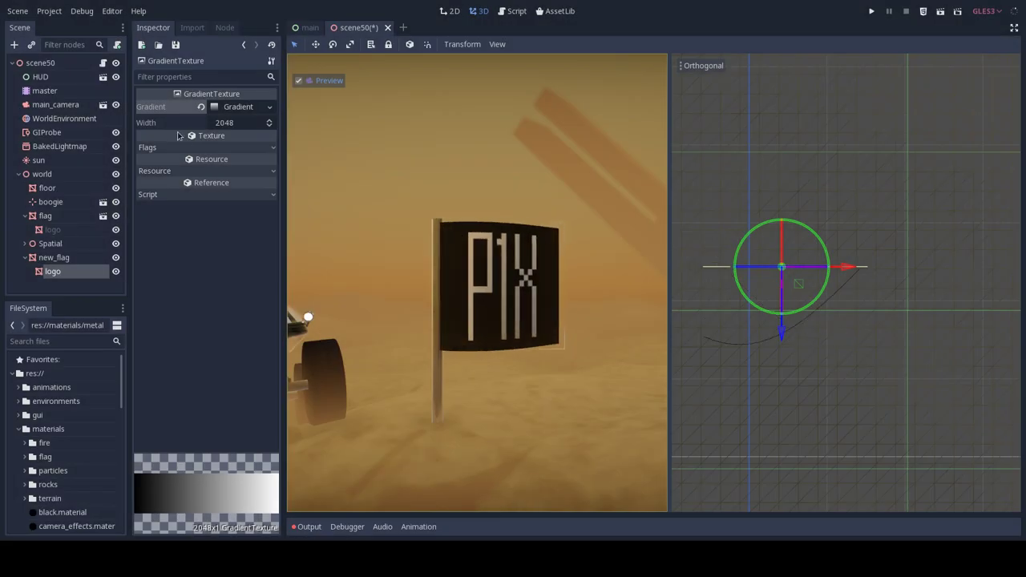
left_click(244, 45)
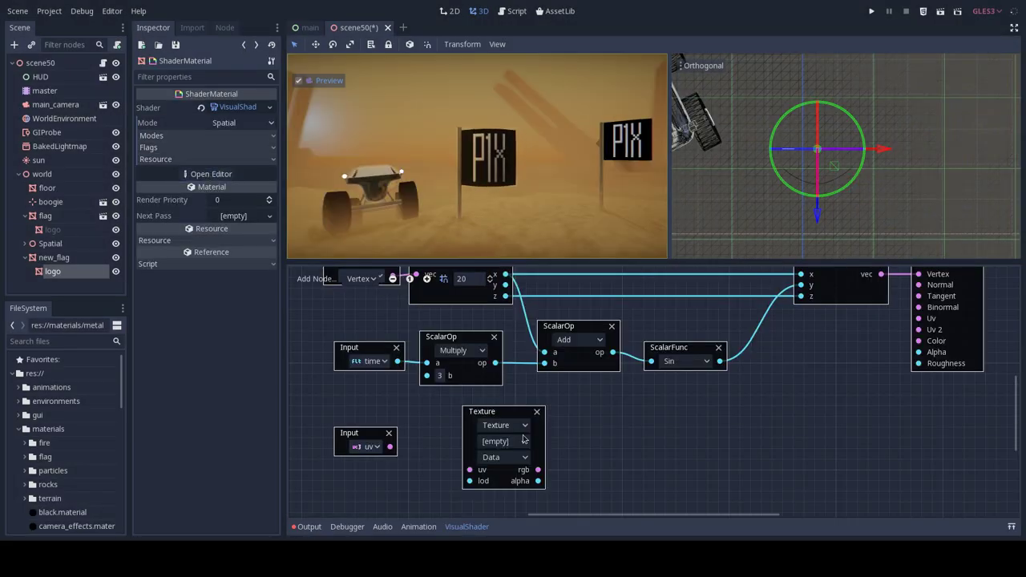
- Load materials/flag/flag_gradient.tres into the Texture node
left_click(503, 440)
left_click(481, 532)
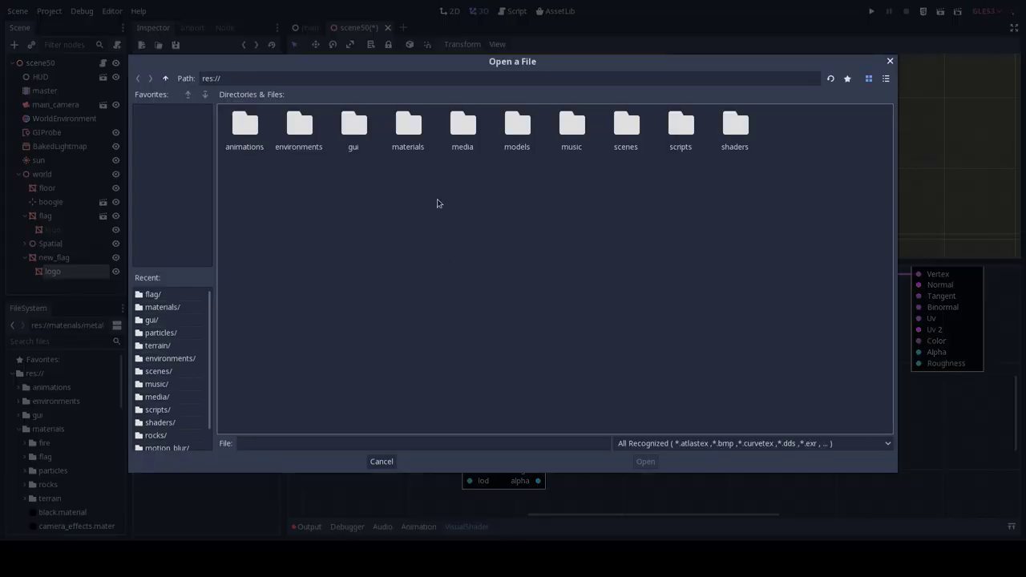
double_click(408, 124)
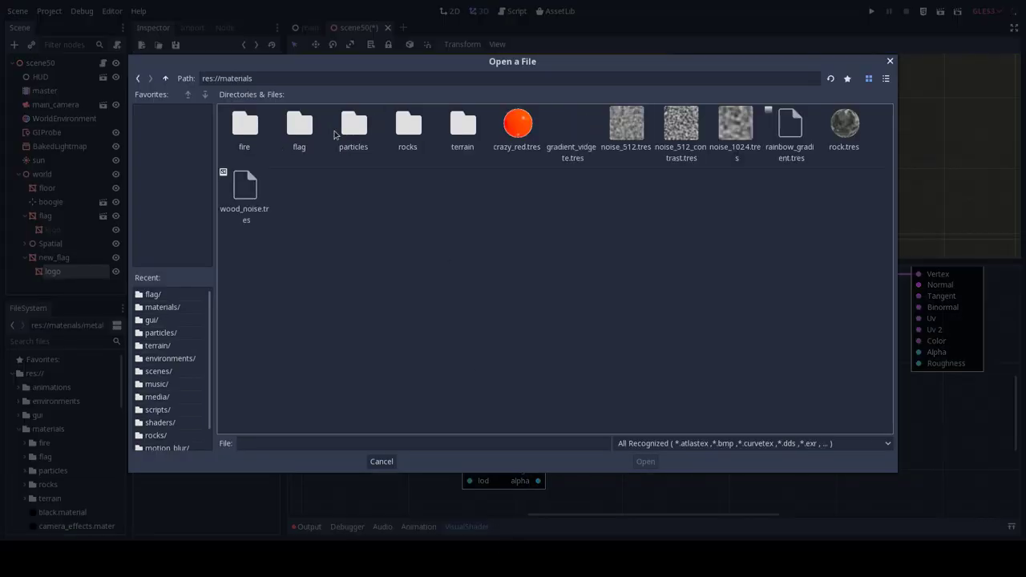
double_click(299, 124)
left_click(301, 133)
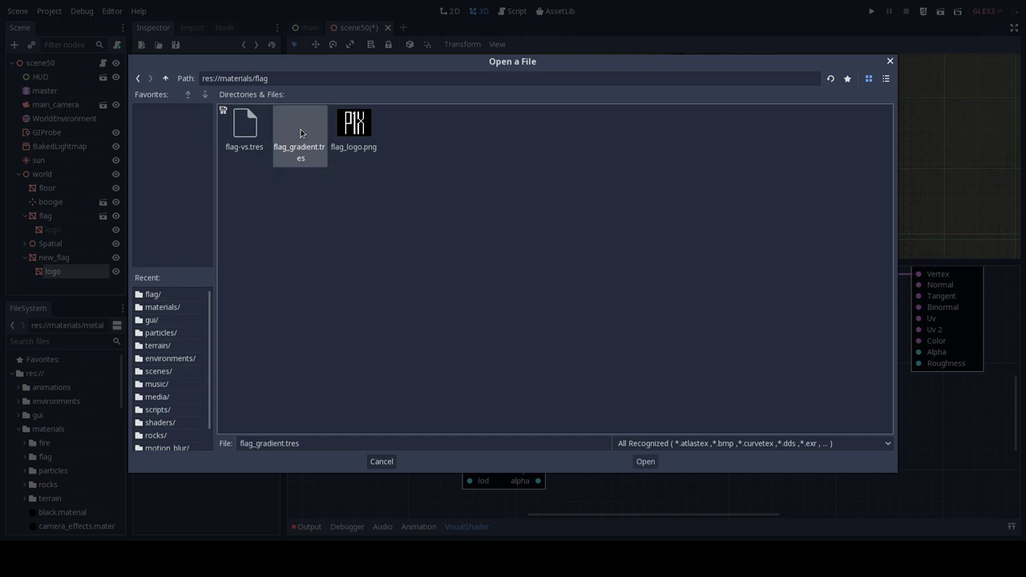
double_click(300, 128)
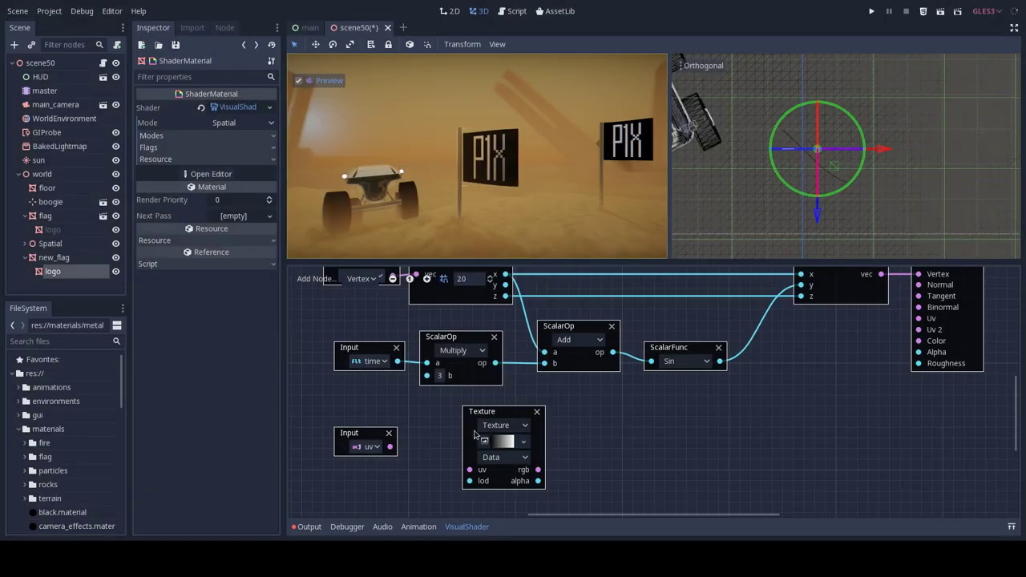
- Wire the uv Input into the Texture's uv port and shift both nodes left
left_click_drag(389, 447, 475, 469)
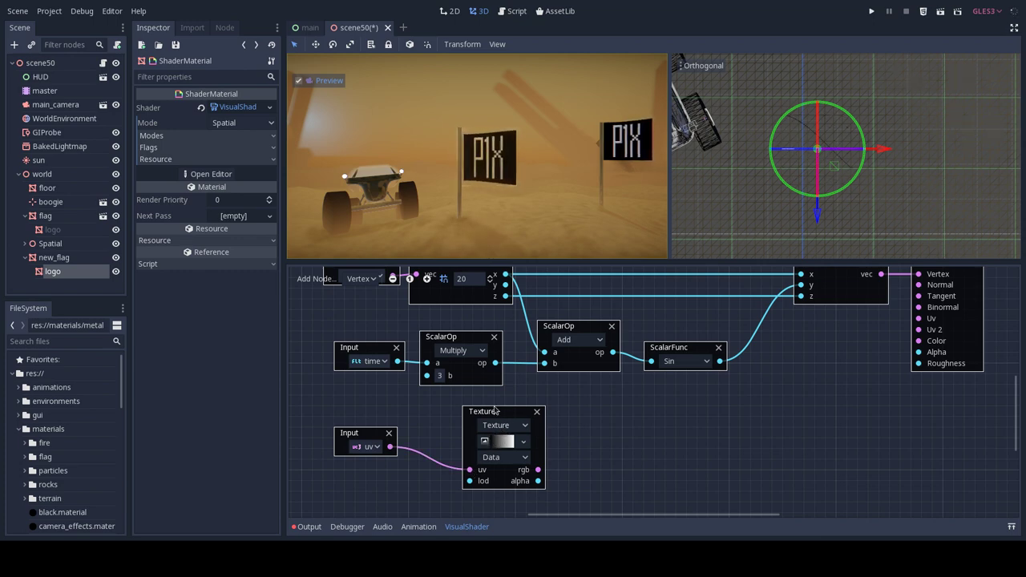
left_click_drag(502, 412, 480, 412)
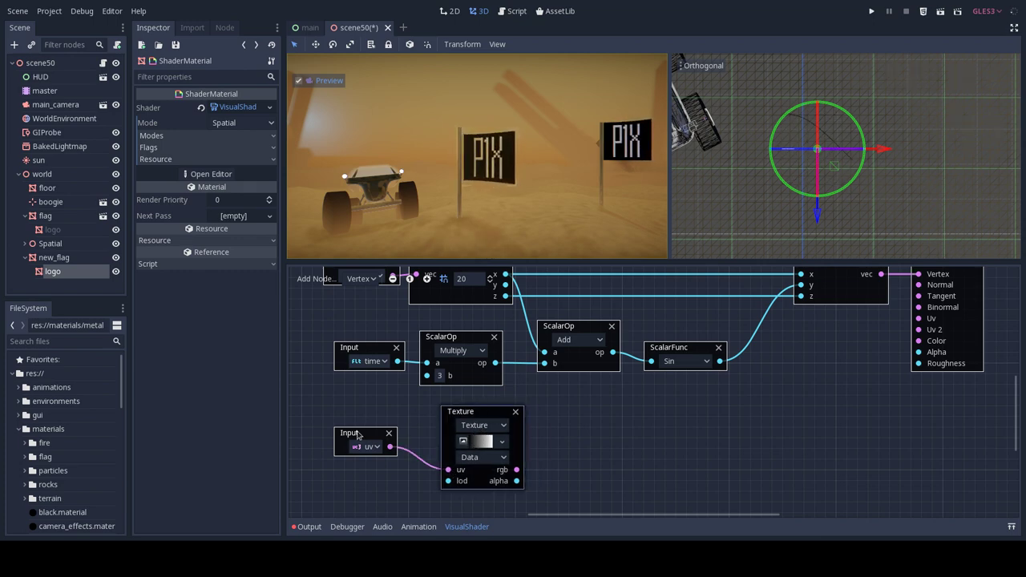
left_click_drag(362, 434, 341, 434)
left_click_drag(473, 413, 441, 412)
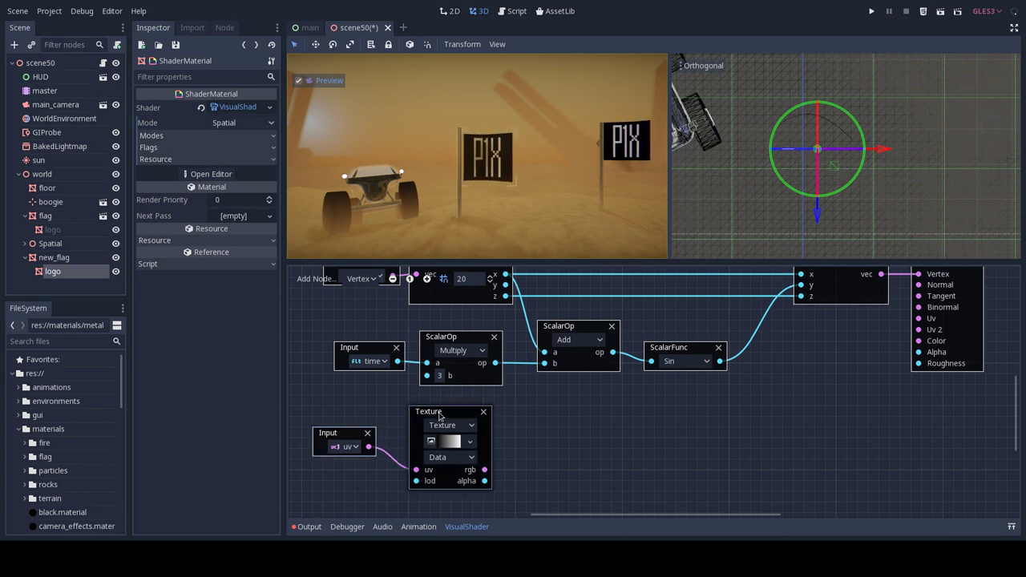
left_click(311, 278)
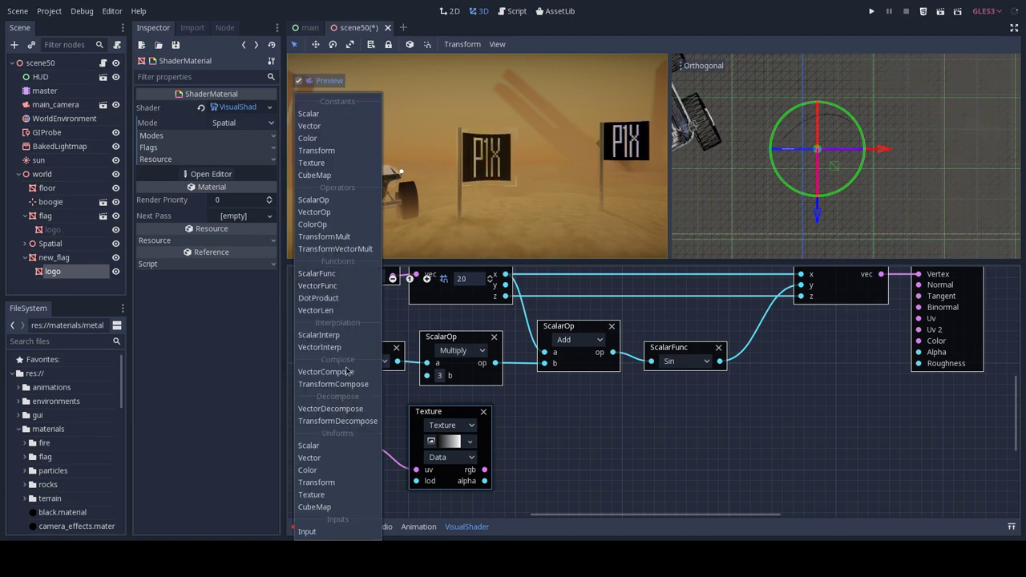
- Place a VectorDecompose node beside the Texture node, taking its rgb output
left_click(336, 408)
mouse_move(677, 411)
left_mouse_down()
mouse_move(503, 446)
mouse_move(544, 441)
mouse_move(544, 452)
left_mouse_up()
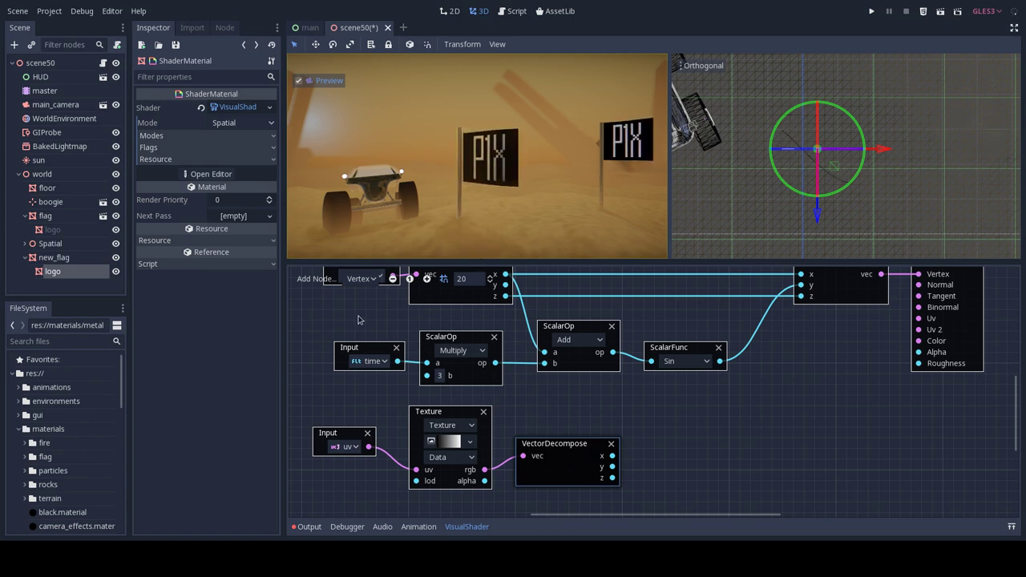
left_click(309, 279)
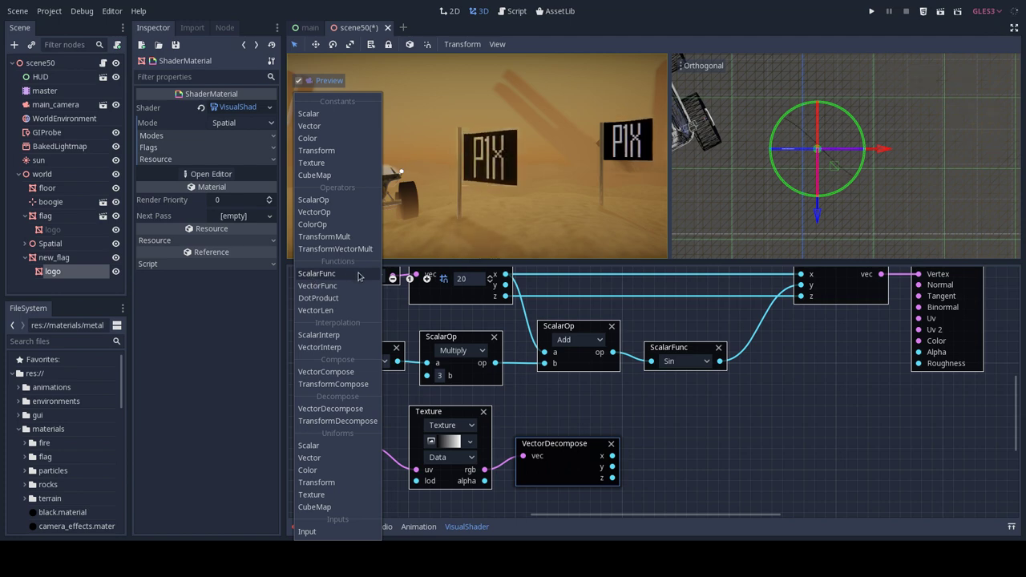
- Add a ScalarOp and a ScalarInterp node and spread them apart on the right
left_click(320, 200)
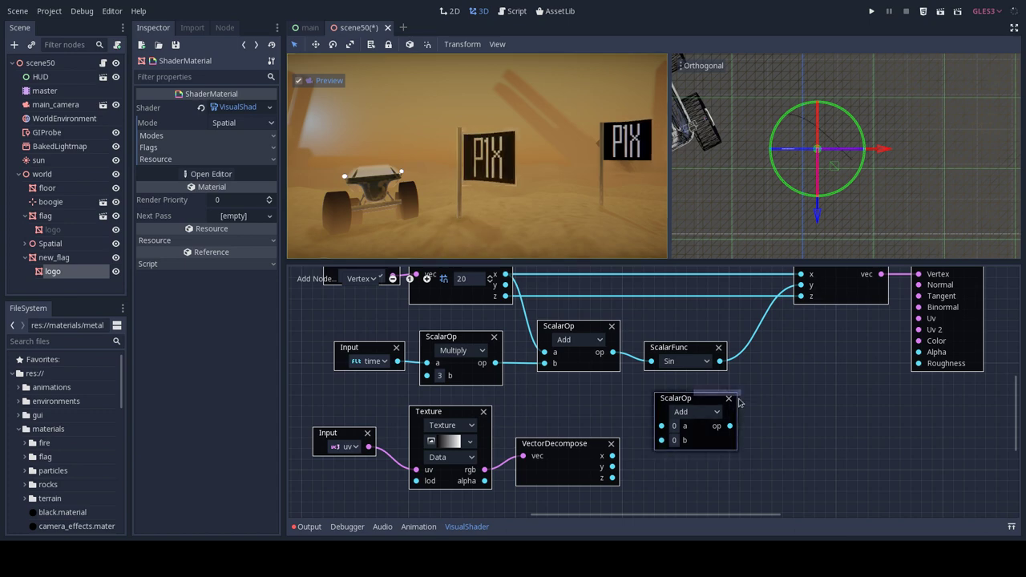
left_click(302, 278)
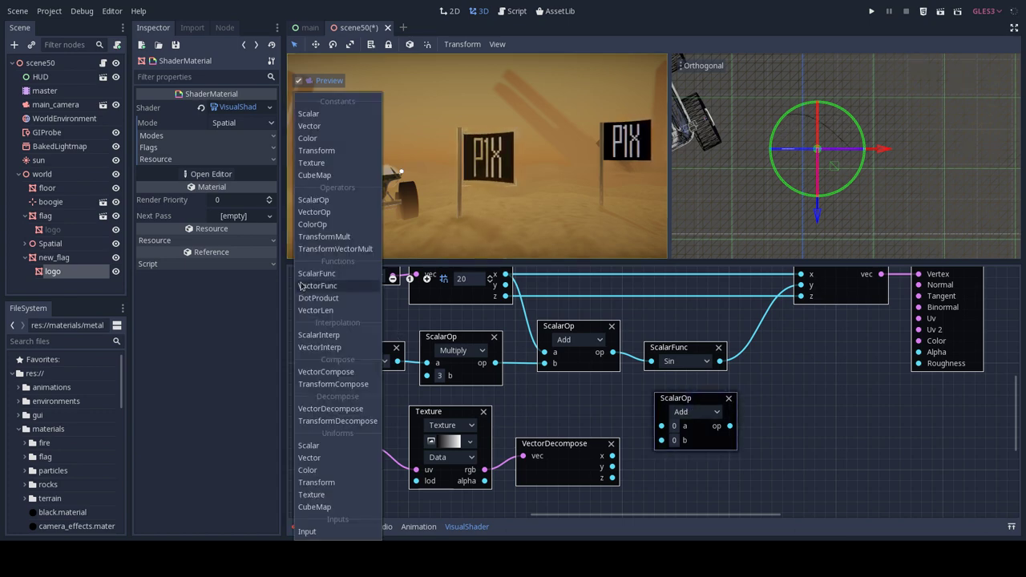
left_click(319, 334)
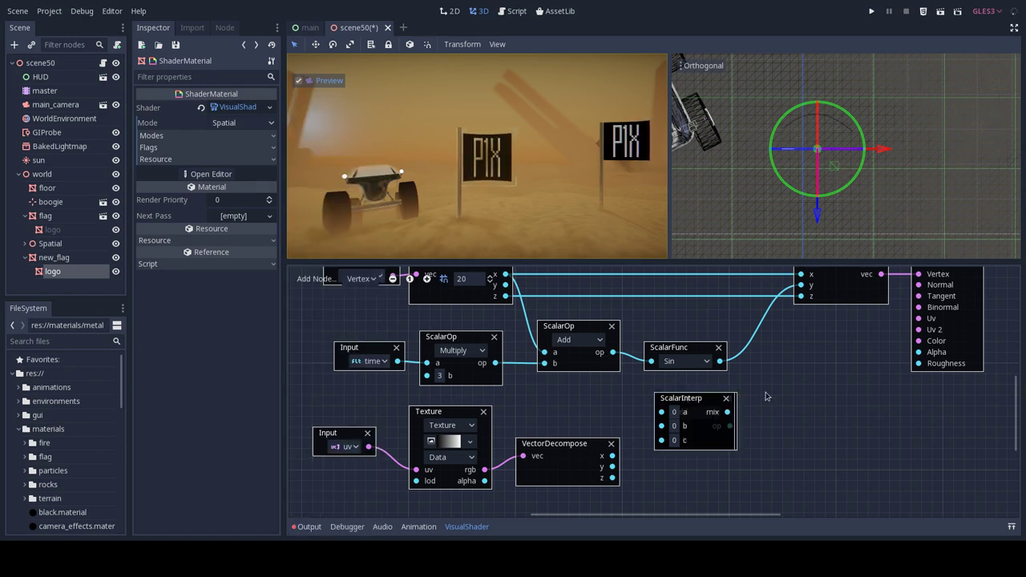
left_click_drag(694, 401, 790, 425)
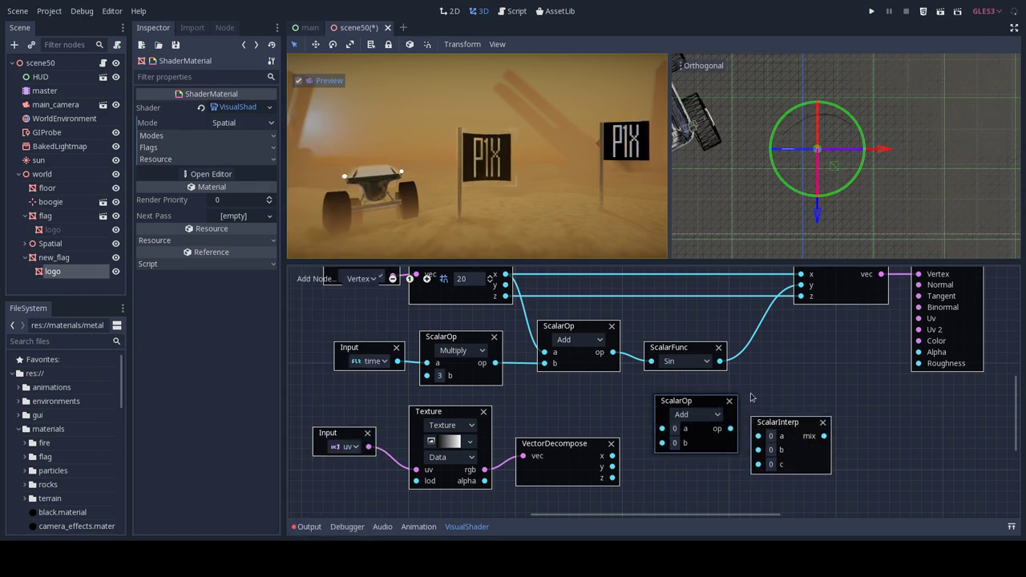
left_click_drag(697, 407, 901, 443)
left_click_drag(797, 422, 769, 379)
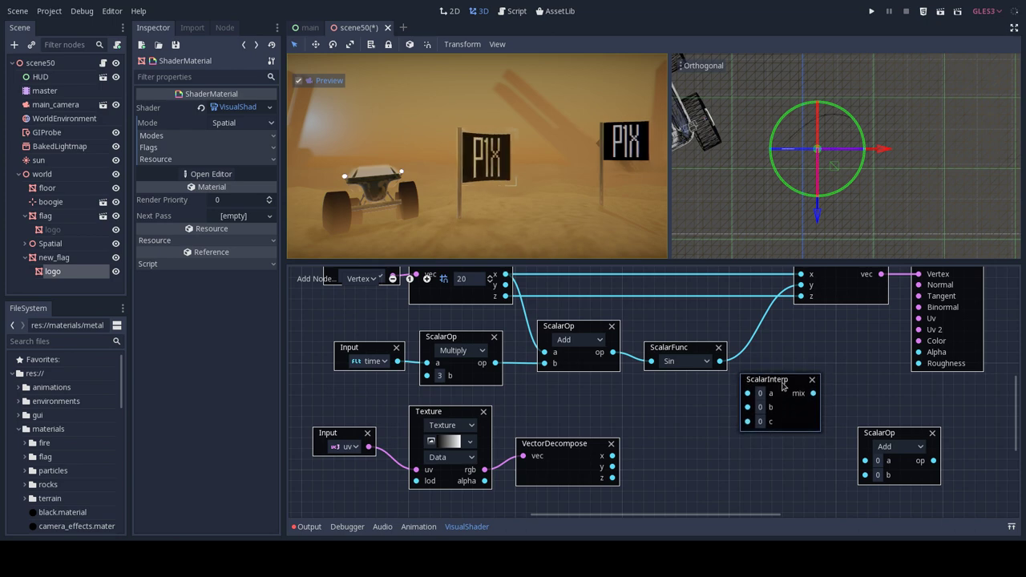
- Wire ScalarInterp: vertex y to a, sine to b, gradient x to c, result to output y
mouse_move(800, 285)
left_mouse_down()
mouse_move(822, 378)
mouse_move(802, 286)
left_mouse_up()
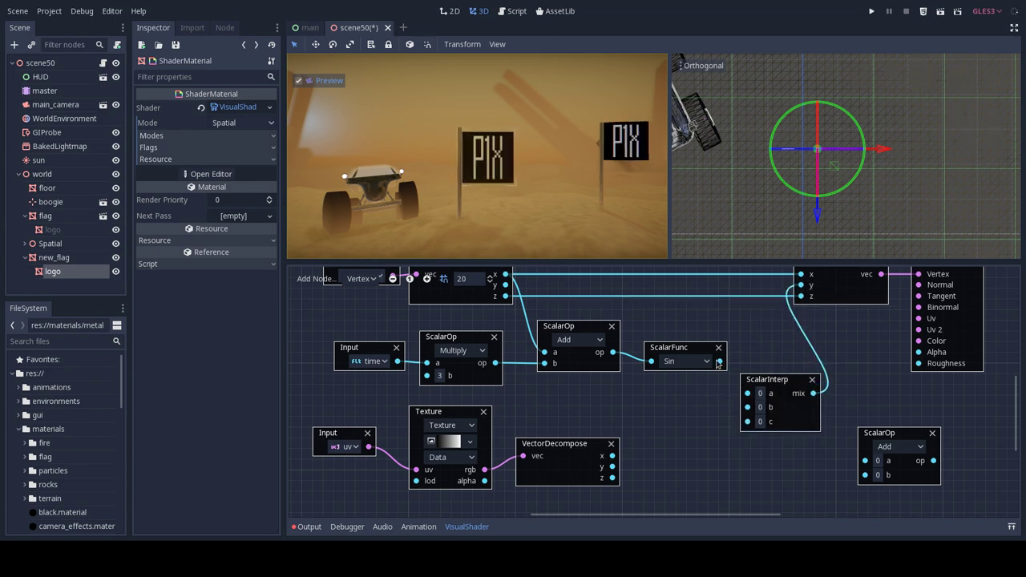
left_click_drag(720, 360, 746, 393)
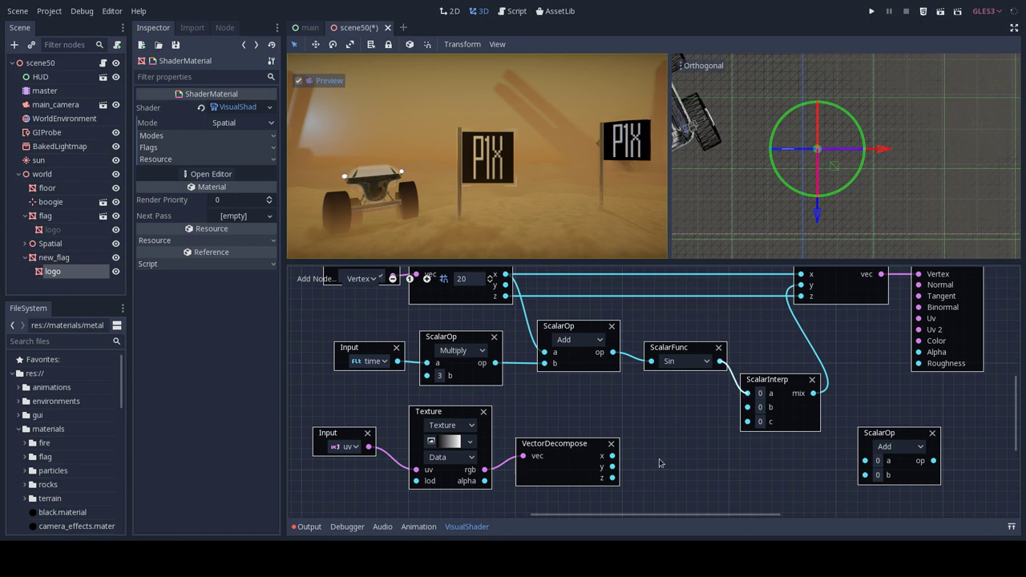
left_click_drag(612, 455, 748, 405)
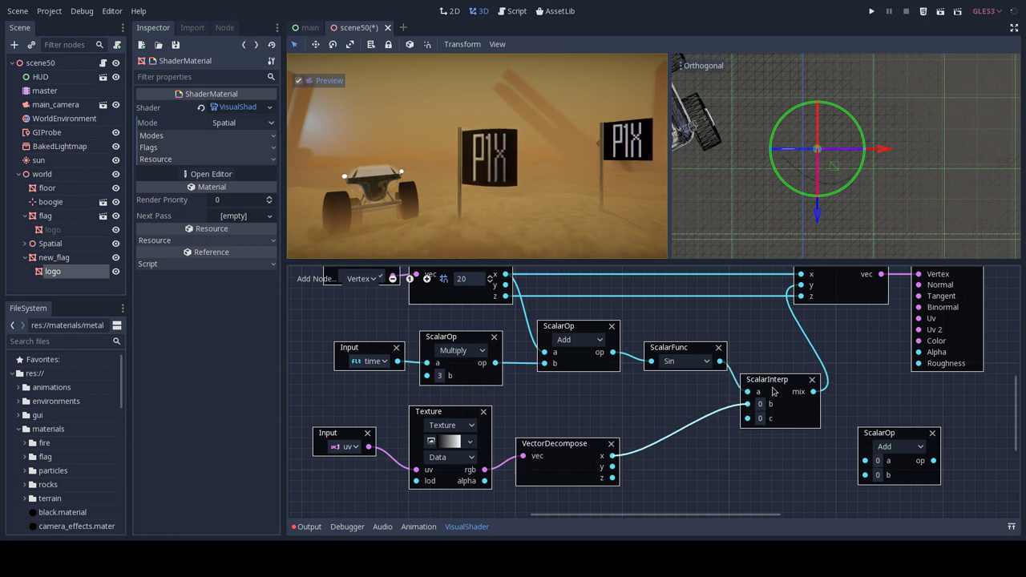
mouse_move(771, 382)
left_mouse_down()
mouse_move(803, 371)
mouse_move(705, 409)
left_mouse_up()
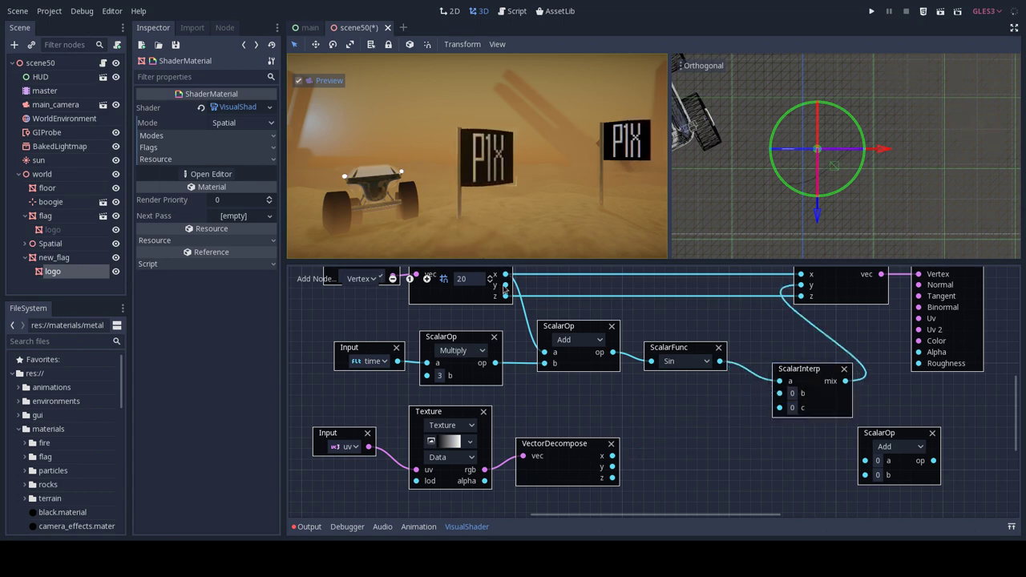
mouse_move(506, 285)
left_mouse_down()
mouse_move(649, 285)
mouse_move(779, 397)
left_mouse_up()
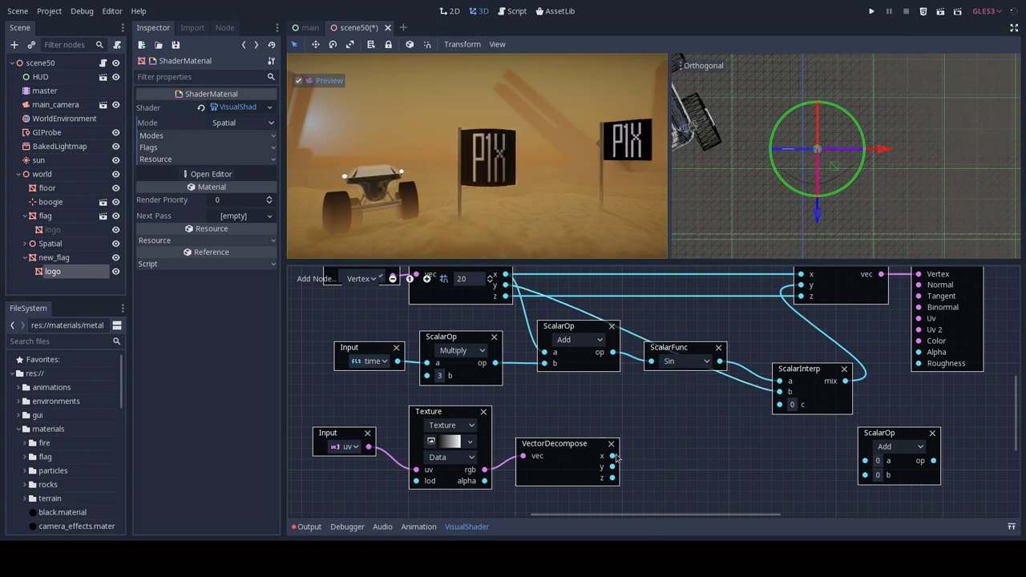
left_click_drag(613, 456, 782, 405)
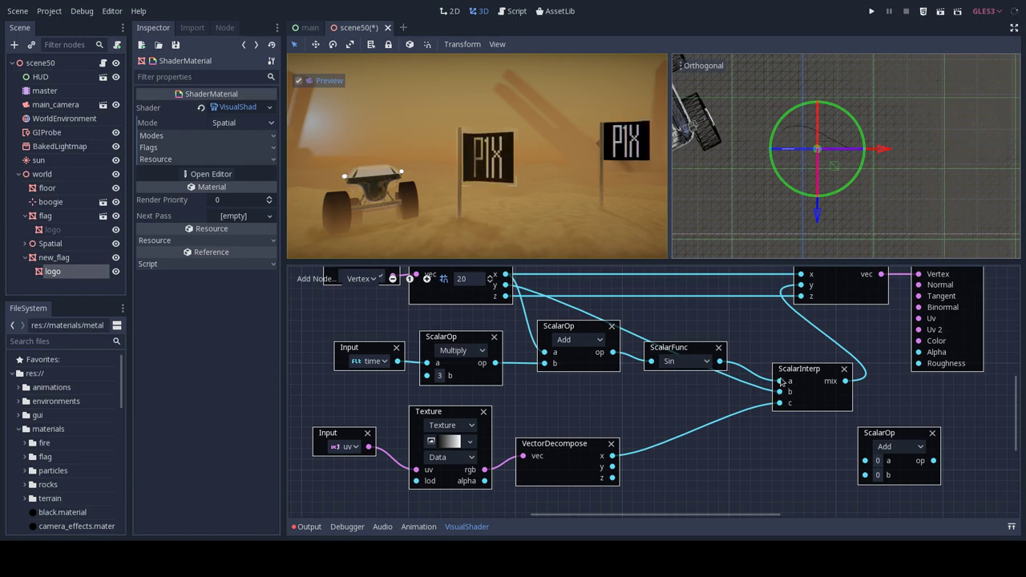
mouse_move(782, 383)
left_mouse_down()
mouse_move(746, 377)
mouse_move(709, 352)
mouse_move(780, 396)
left_mouse_up()
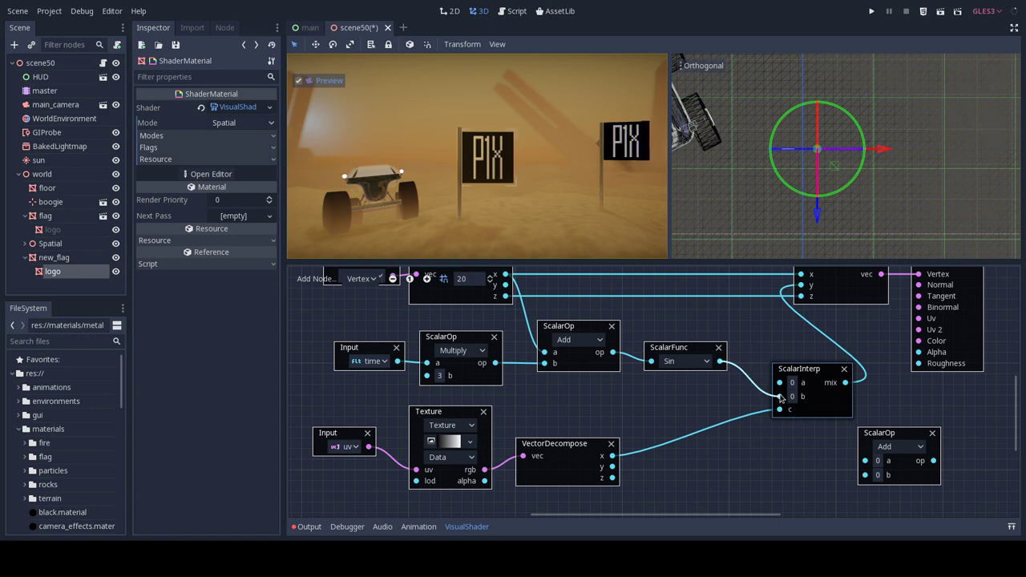
left_click_drag(506, 284, 782, 386)
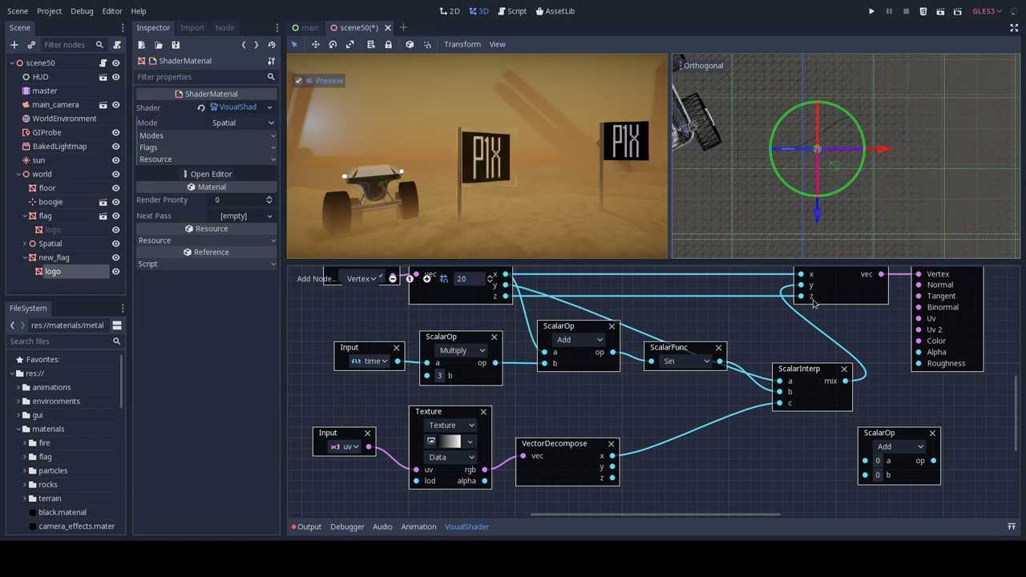
mouse_move(807, 370)
left_mouse_down()
mouse_move(779, 333)
mouse_move(832, 340)
left_mouse_up()
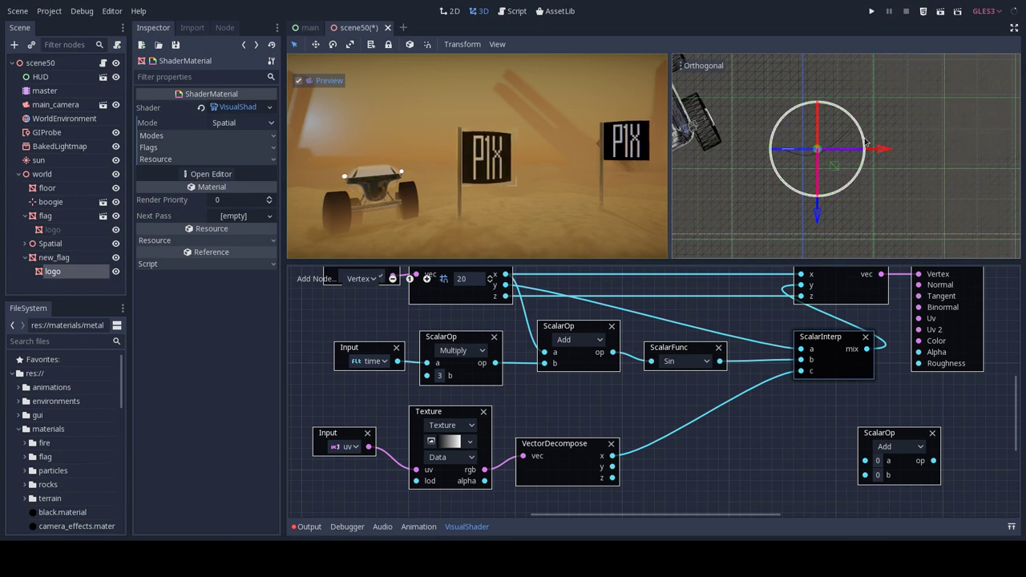
left_click(441, 376)
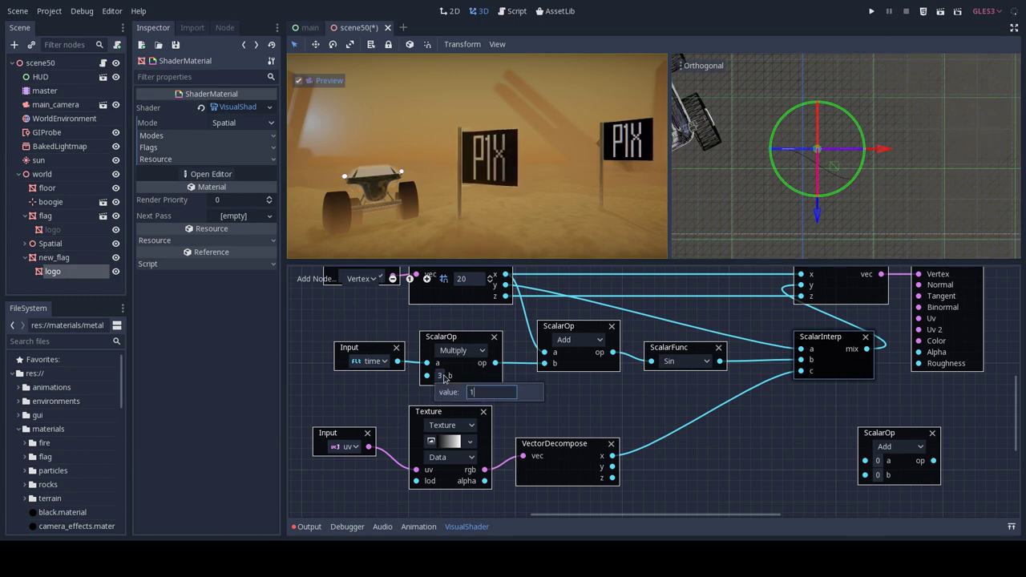
key("Return")
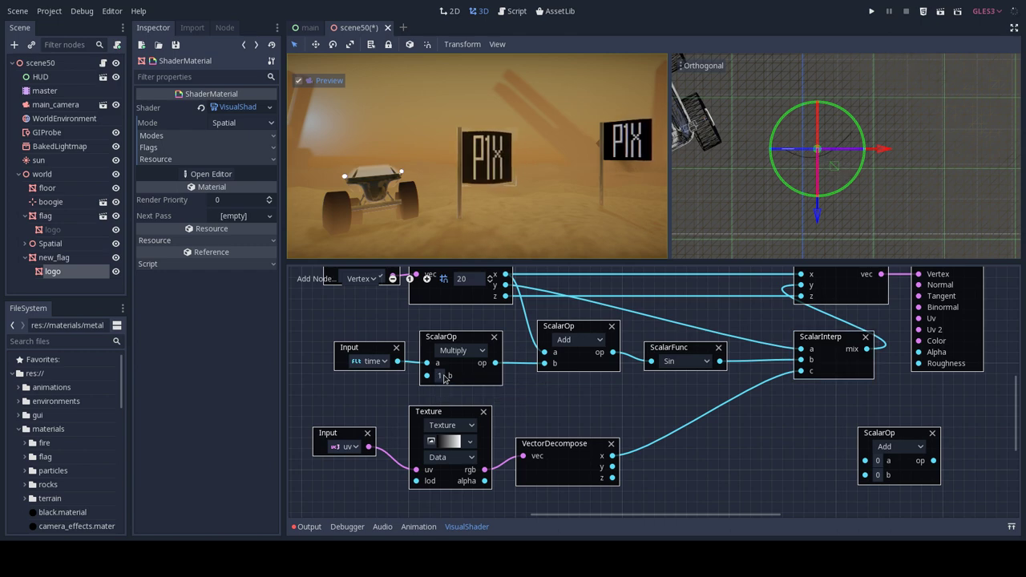
left_click(442, 376)
type("3")
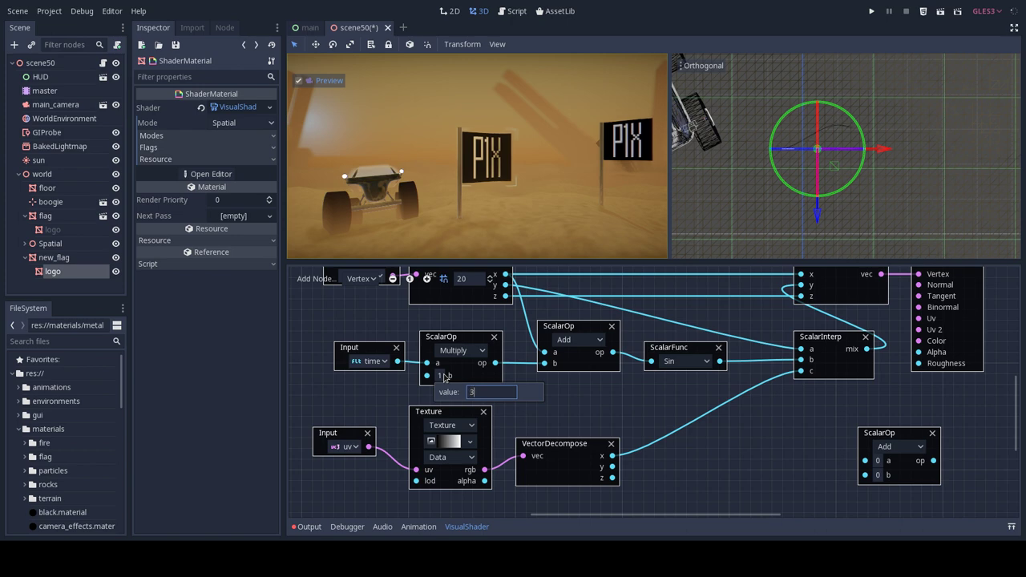
key("Return")
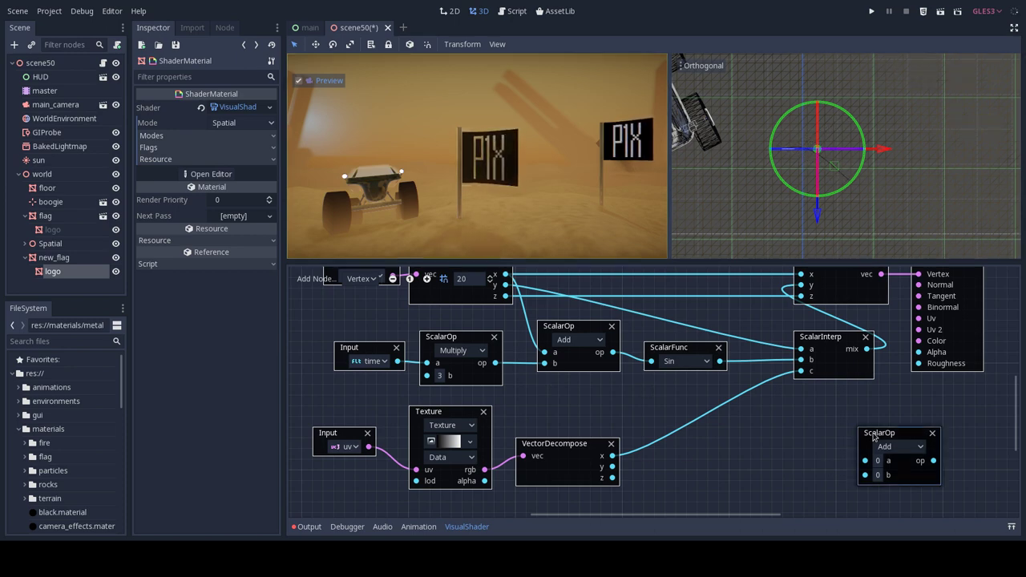
- Turn the spare ScalarOp into a Multiply scaling the sine by 0.2 into ScalarInterp's b
left_click_drag(871, 432, 754, 454)
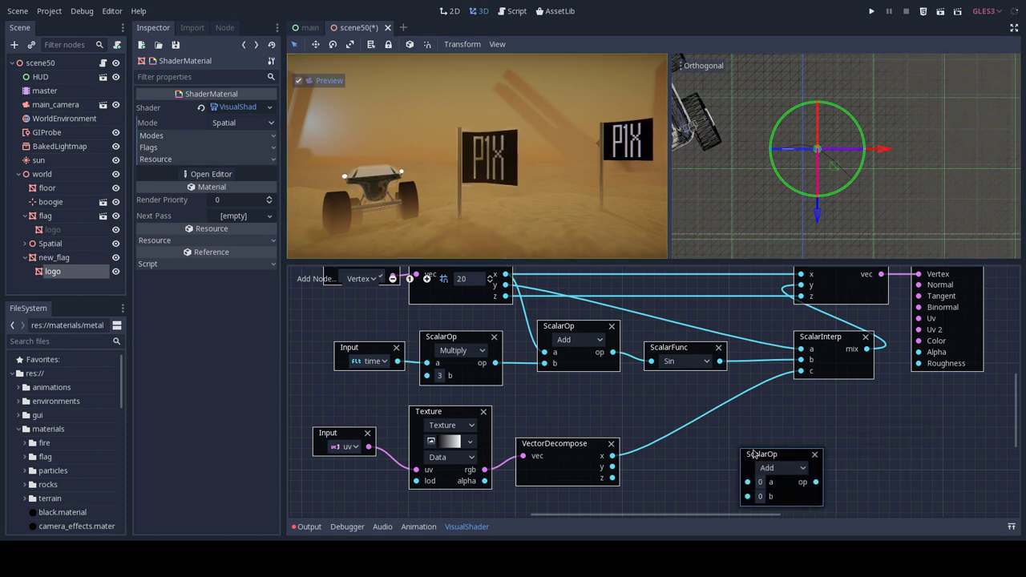
left_click(779, 467)
left_click(784, 458)
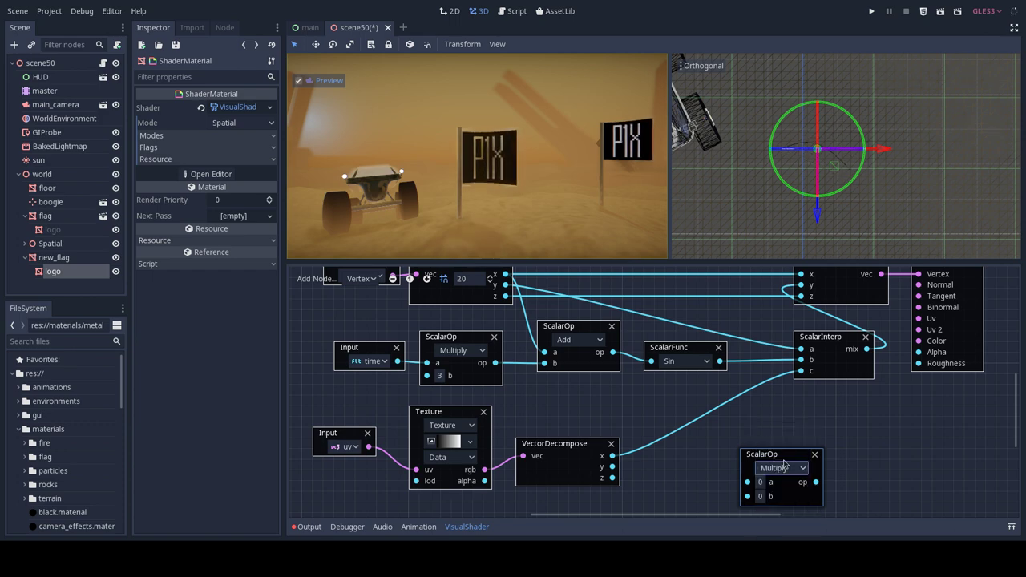
left_click_drag(781, 455, 804, 423)
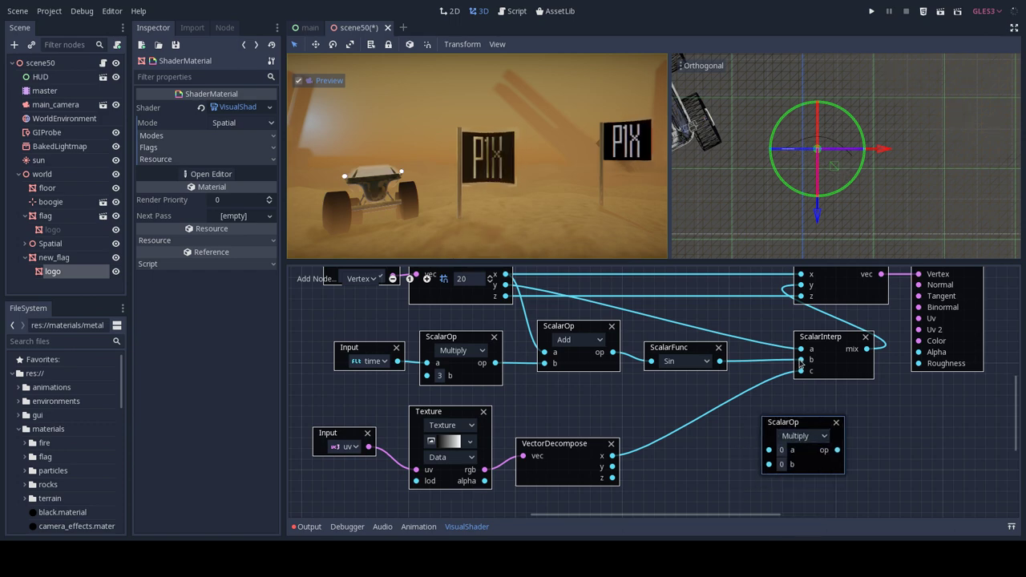
left_click_drag(800, 361, 768, 450)
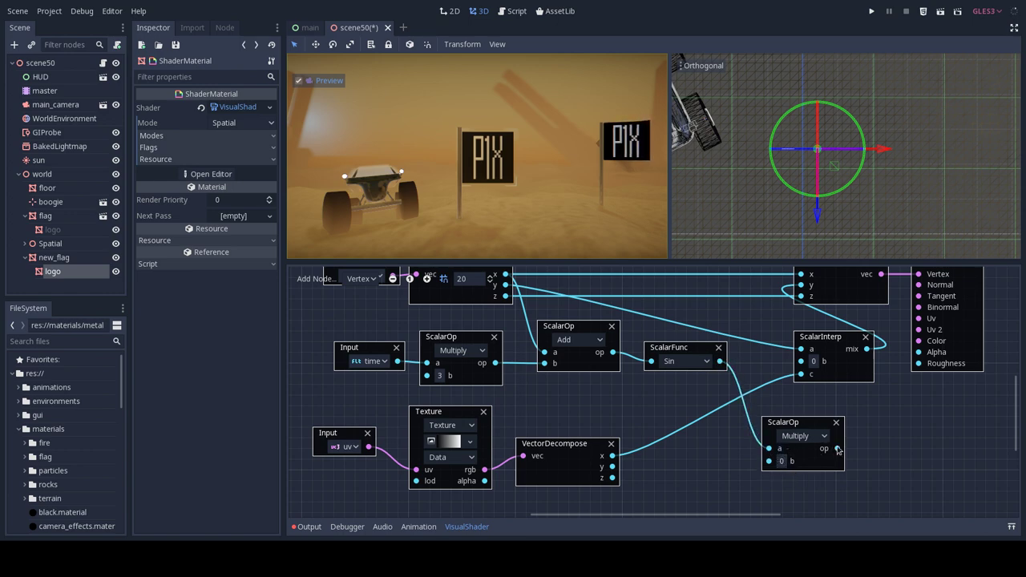
left_click_drag(838, 450, 800, 366)
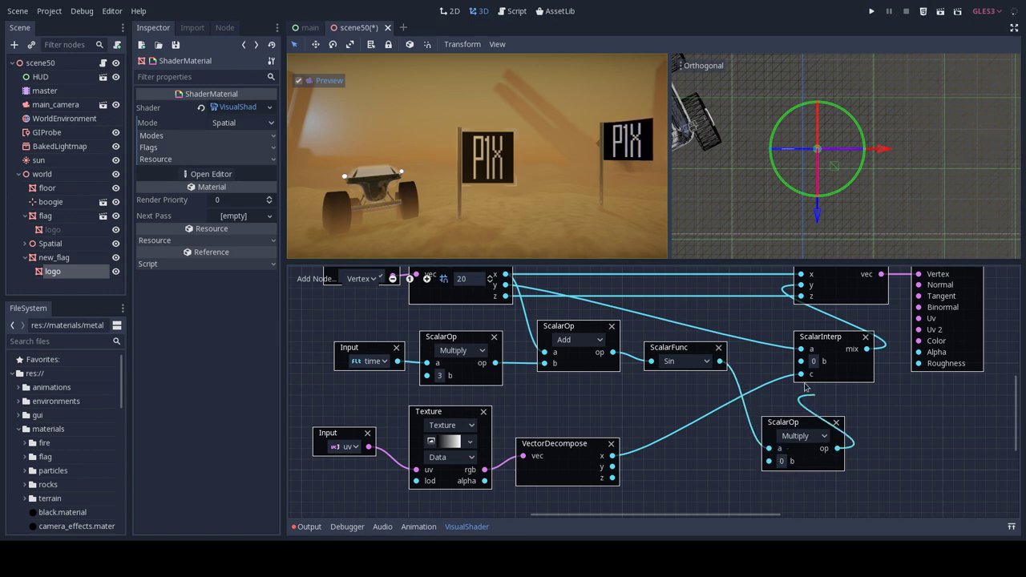
left_click(781, 461)
type(".2")
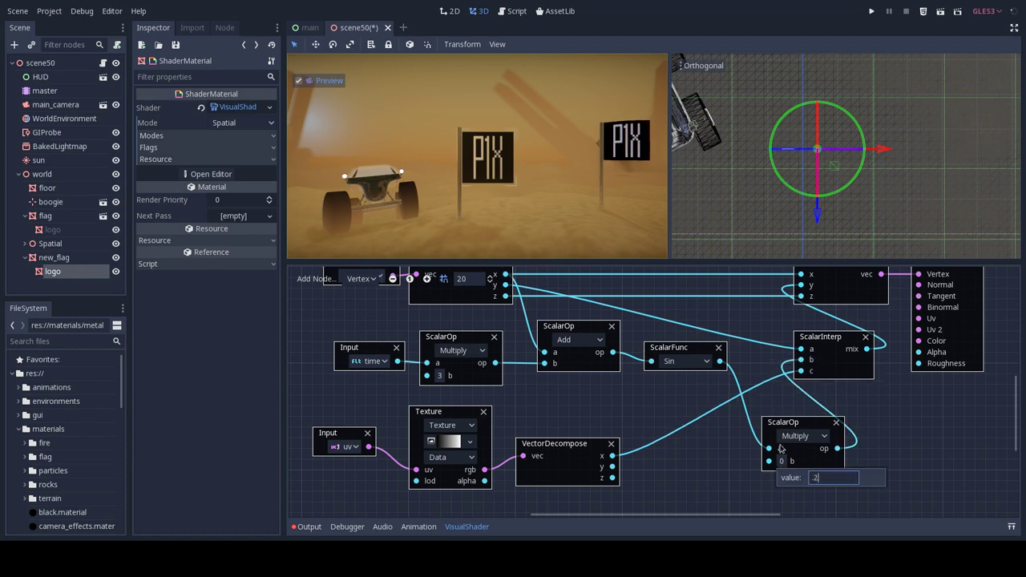
key("Return")
left_click_drag(814, 429, 749, 343)
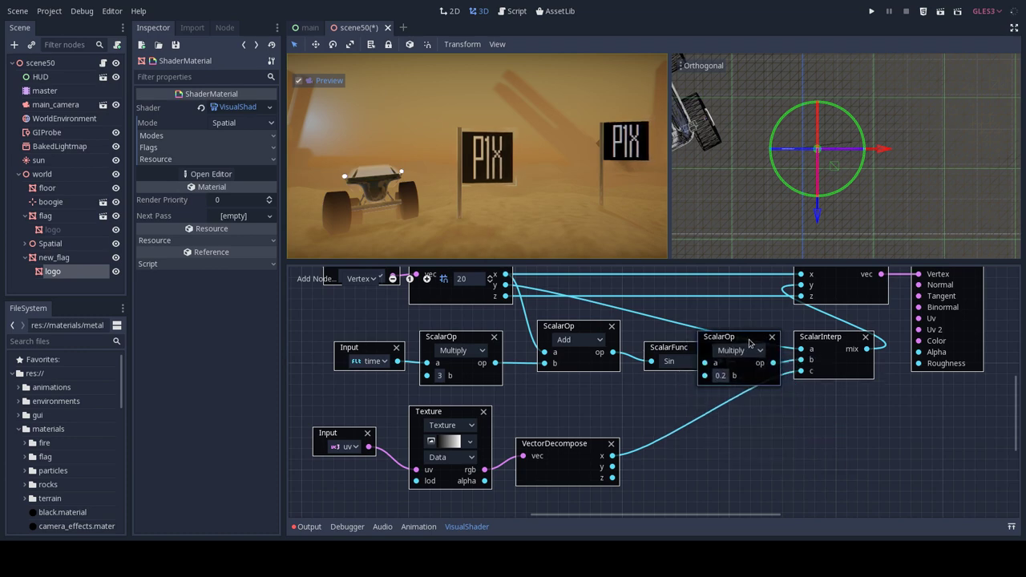
- Nudge the time, Multiply and Add nodes left and bring the Output node into view
left_click_drag(325, 307, 623, 391)
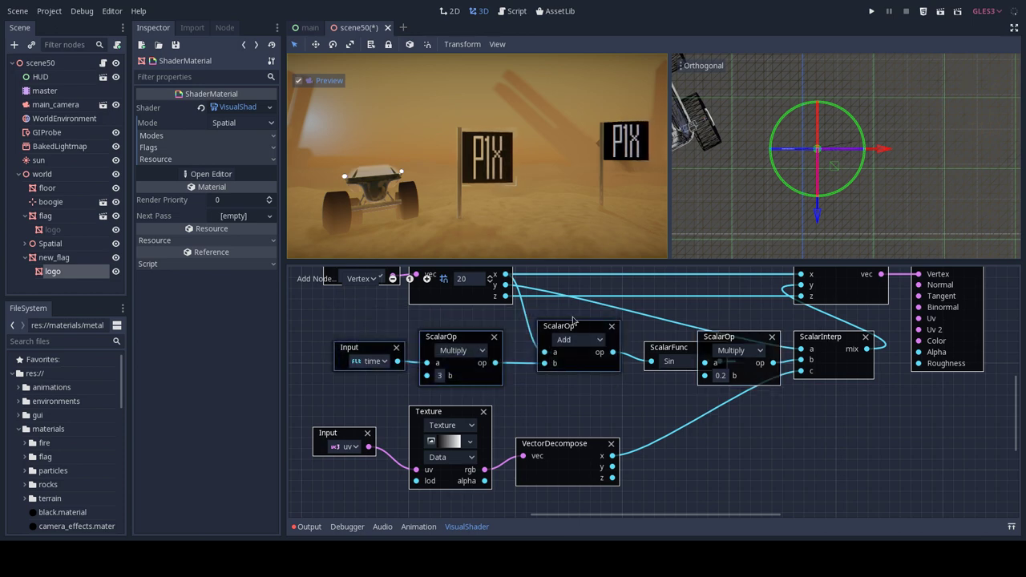
left_click_drag(573, 331, 562, 331)
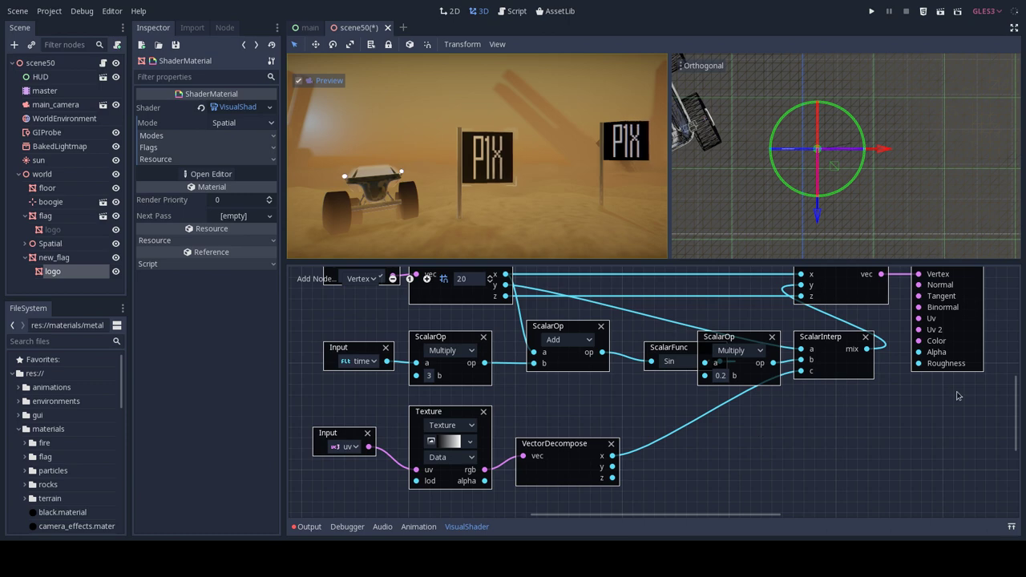
middle_click_drag(956, 395, 795, 468)
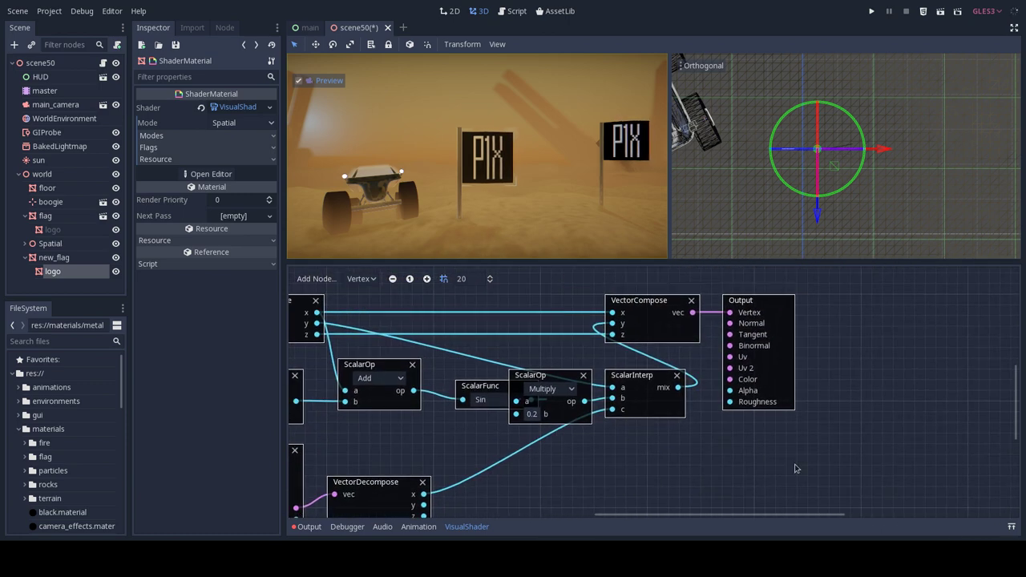
- Move the 0.2 Multiply node further left
mouse_move(795, 468)
left_mouse_down()
mouse_move(638, 302)
mouse_move(822, 304)
left_mouse_up()
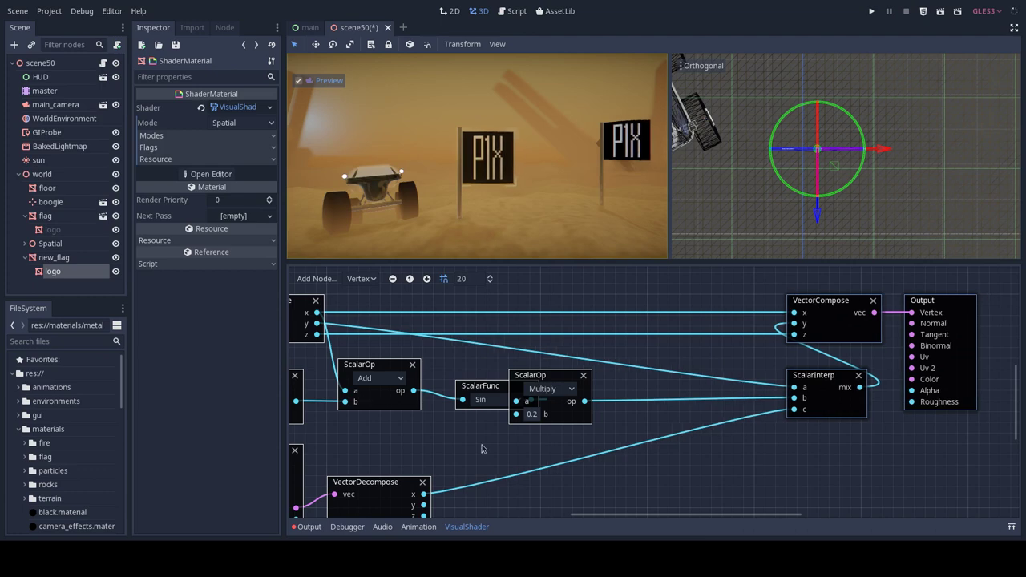
left_click_drag(661, 369, 611, 376)
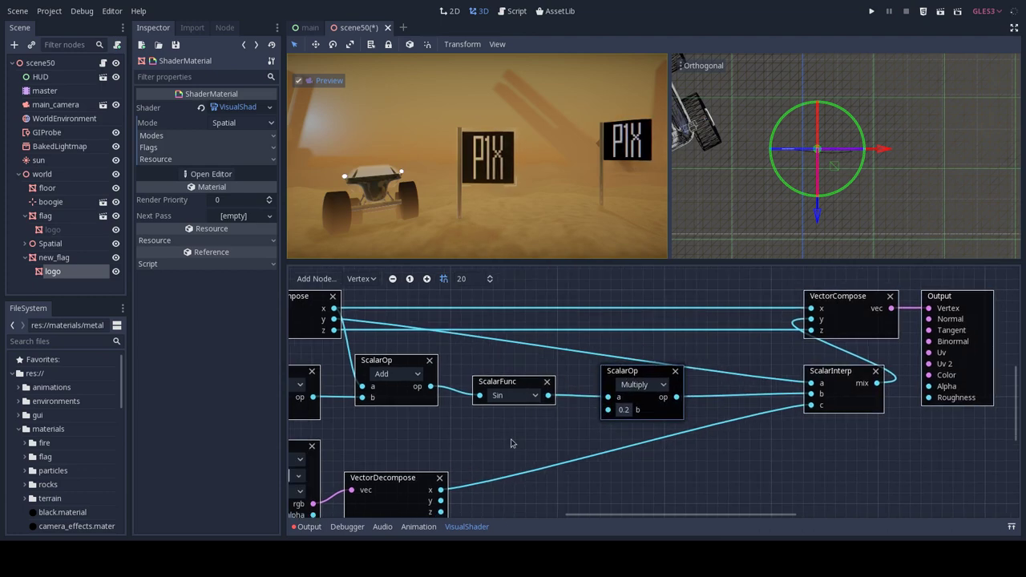
scroll(543, 348, "down", 3)
scroll(660, 367, "left", 5, "shift")
- Move the uv Input, Texture and VectorDecompose nodes right and down
left_click_drag(635, 467, 316, 358)
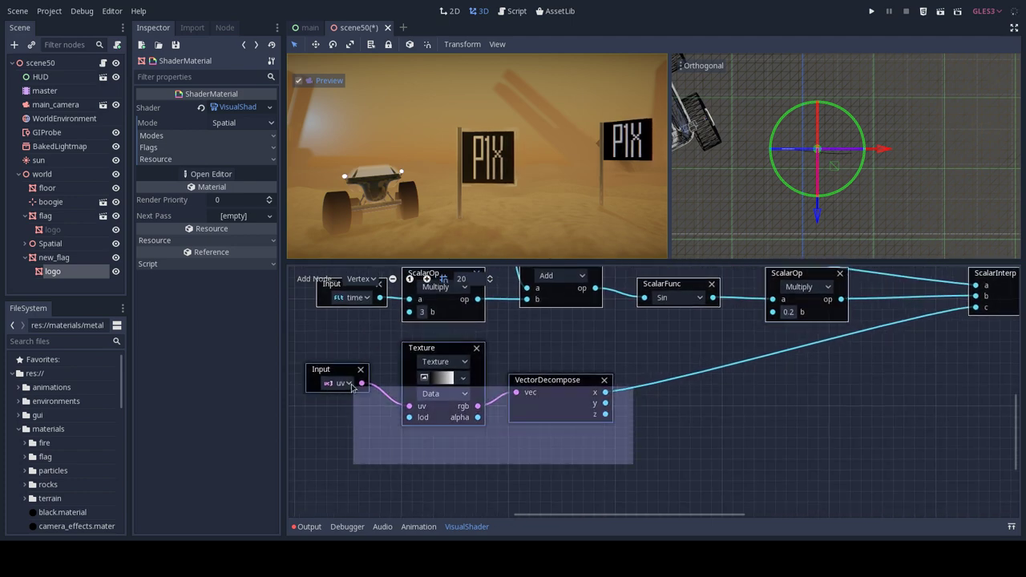
left_click_drag(430, 351, 760, 397)
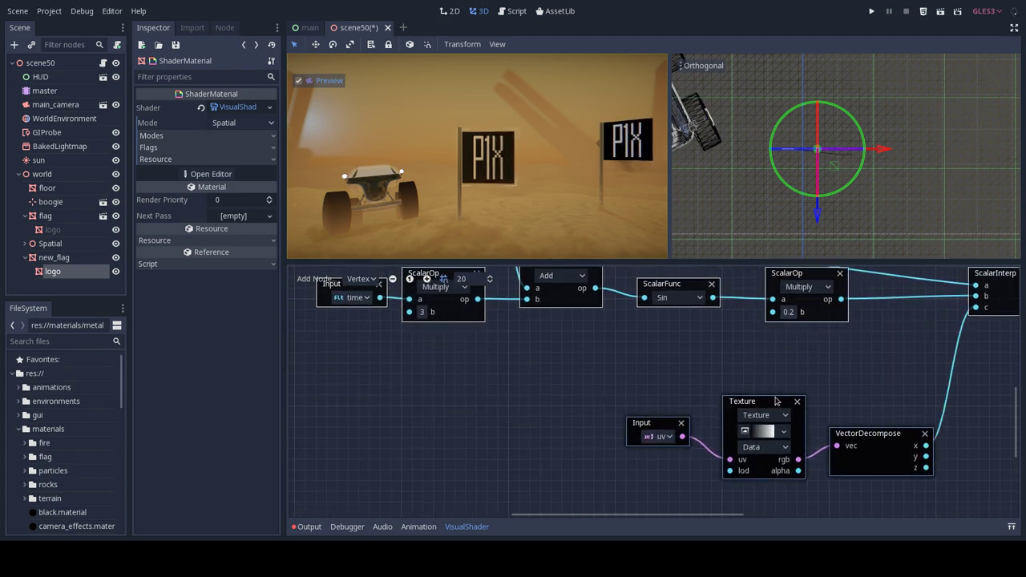
scroll(600, 428, "up", 3)
scroll(600, 428, "right", 10, "shift")
middle_click_drag(539, 436, 623, 403)
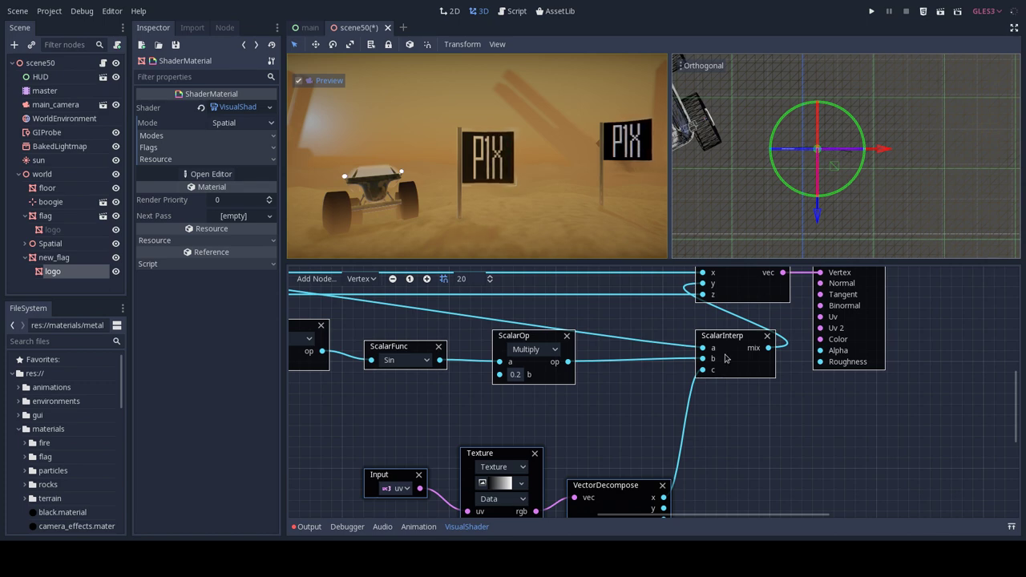
scroll(481, 445, "right", 3)
scroll(461, 430, "right", 3)
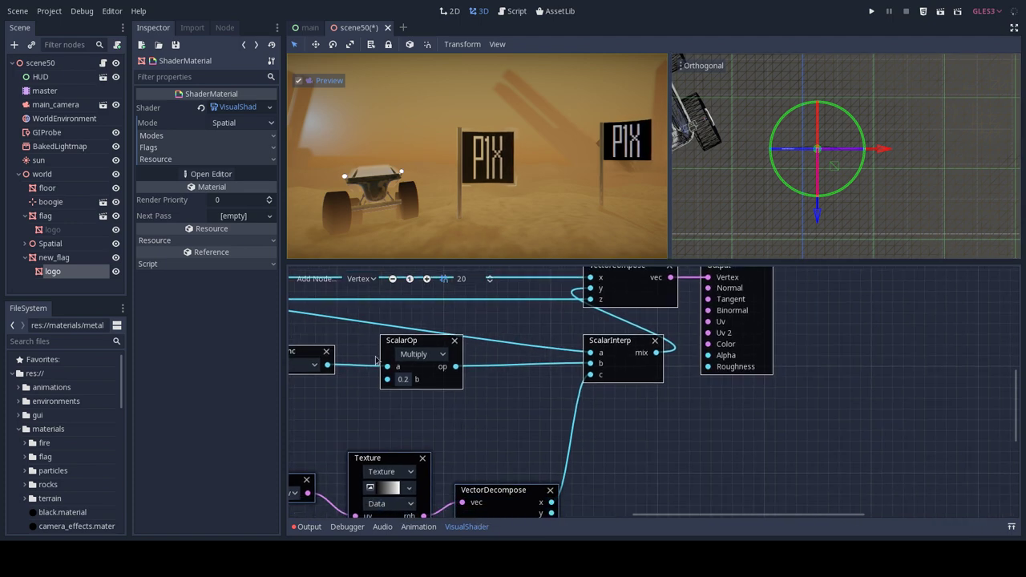
- Reposition the 0.2 Multiply node slightly, leaving space before ScalarInterp
left_click_drag(421, 344, 383, 344)
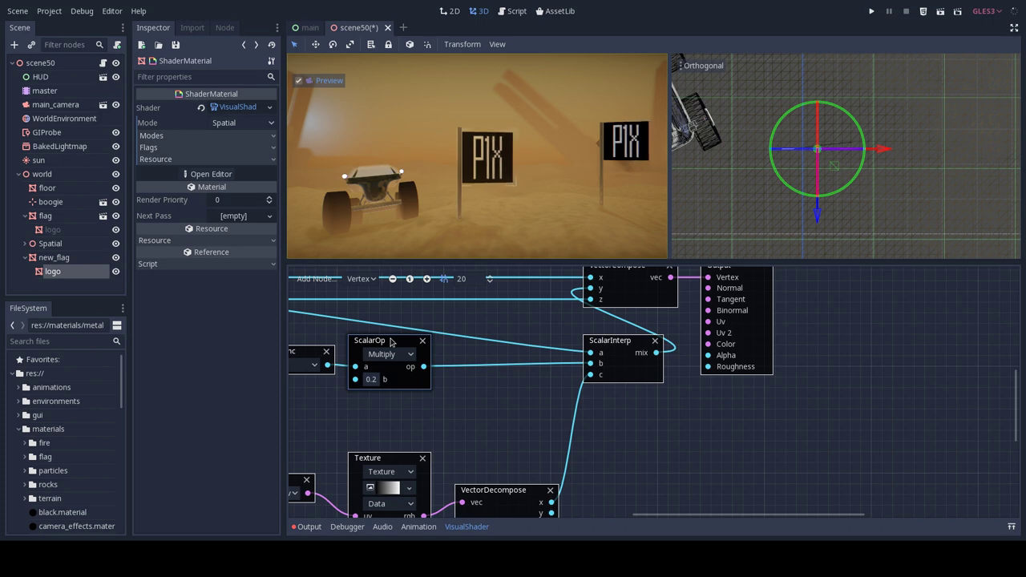
right_click(388, 342)
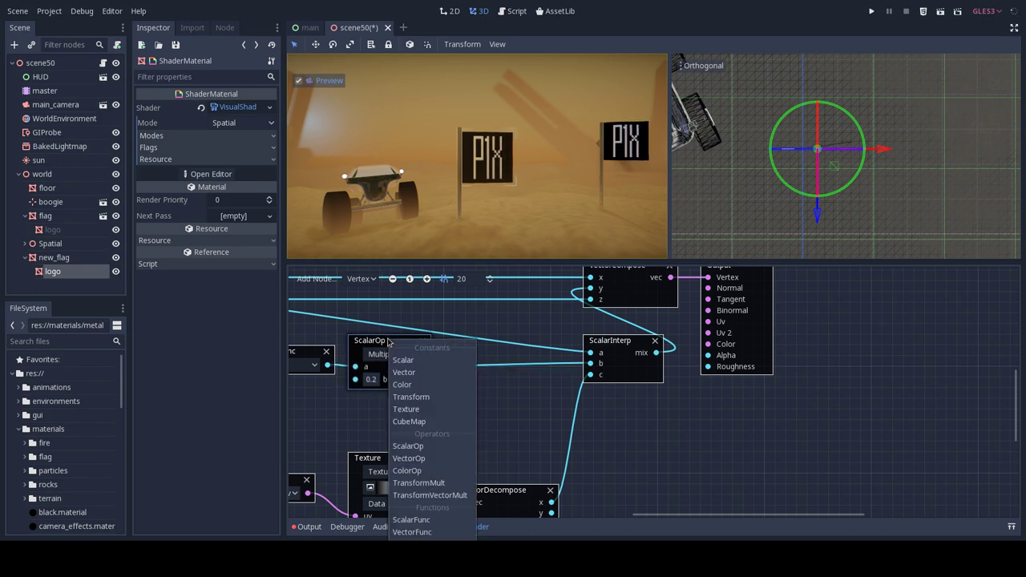
key("Escape")
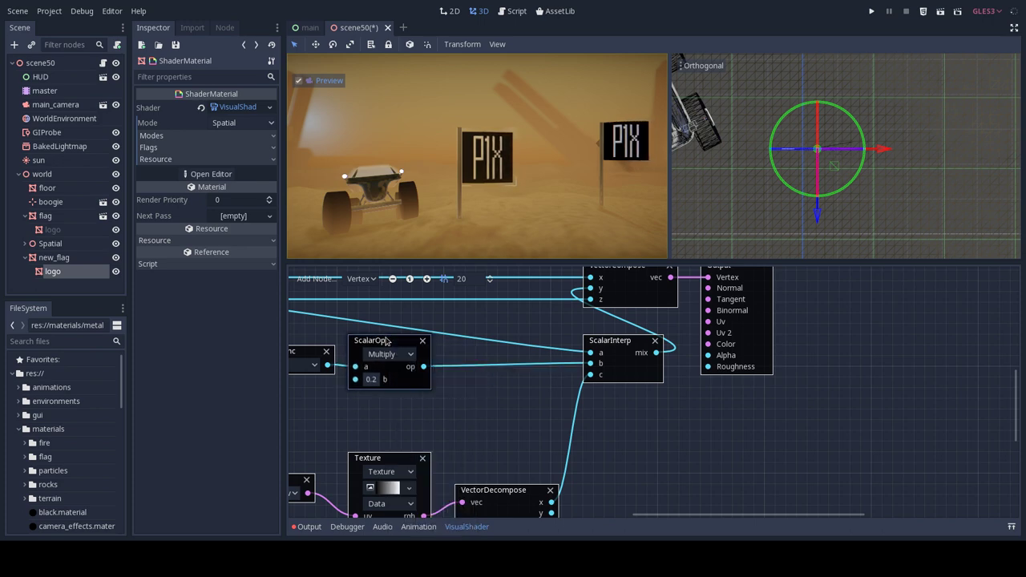
mouse_move(387, 342)
left_mouse_down()
mouse_move(420, 342)
mouse_move(385, 343)
left_mouse_up()
right_click(382, 352)
key("Escape")
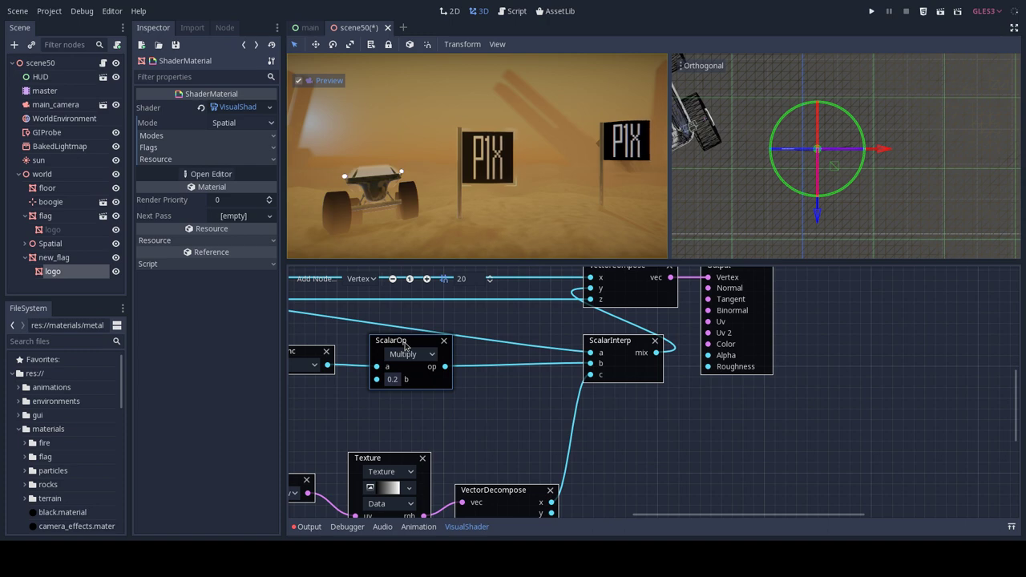
- Duplicate the 0.2 Multiply node, switch the copy to Add, and feed the scaled sine into its b input
left_click_drag(406, 345, 505, 355)
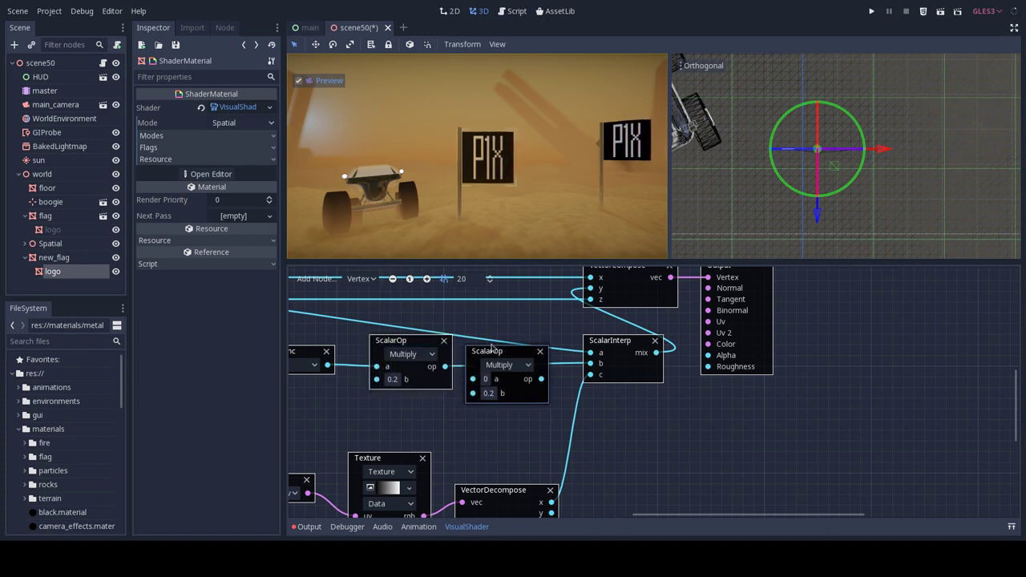
left_click_drag(401, 344, 390, 345)
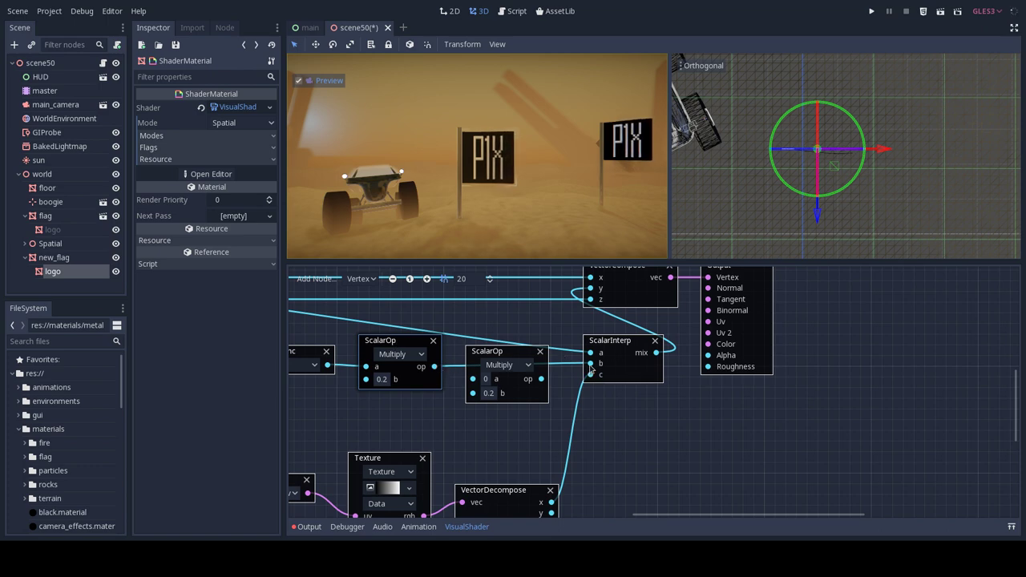
left_click_drag(591, 364, 528, 369)
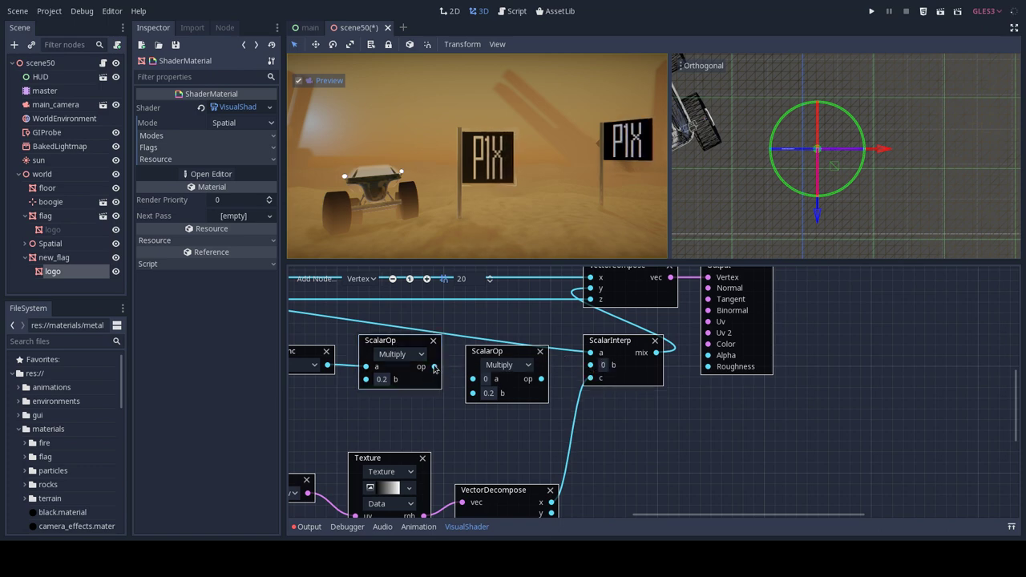
left_click_drag(435, 367, 473, 393)
left_click_drag(492, 351, 493, 319)
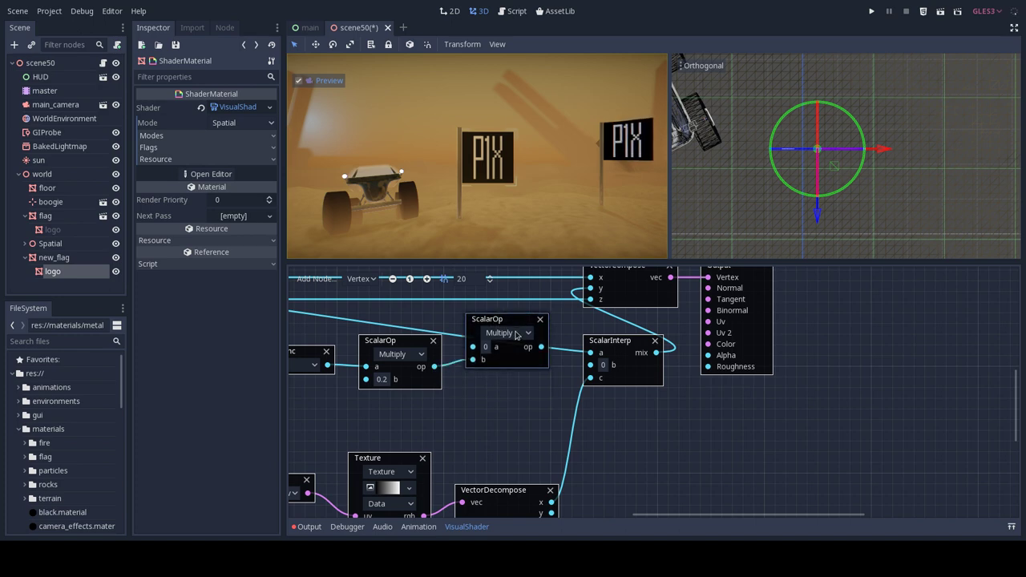
left_click(517, 335)
left_click(499, 343)
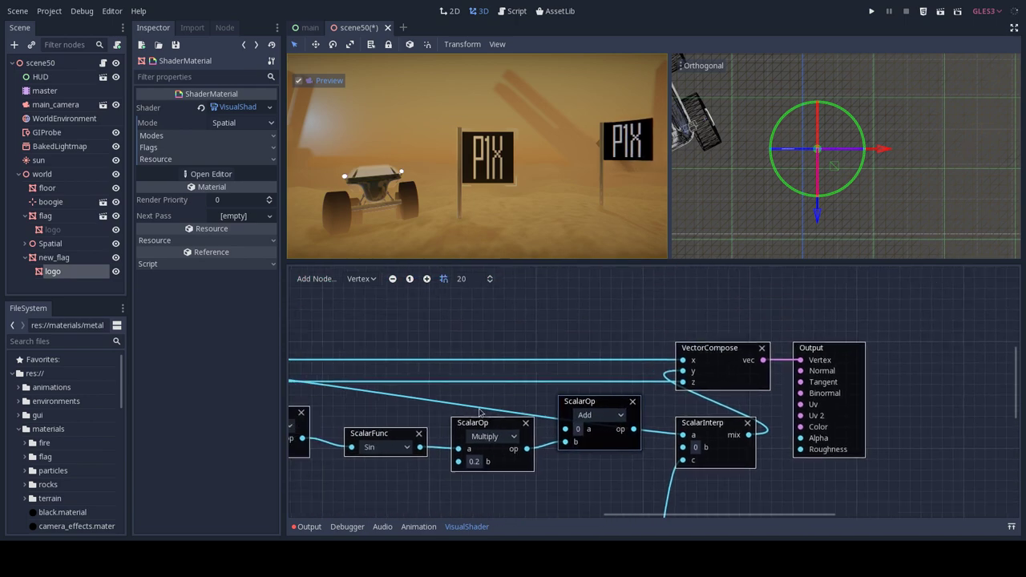
- Wire vertex y into ScalarInterp's a and the Add result into ScalarInterp's b
middle_click_drag(382, 329, 610, 354)
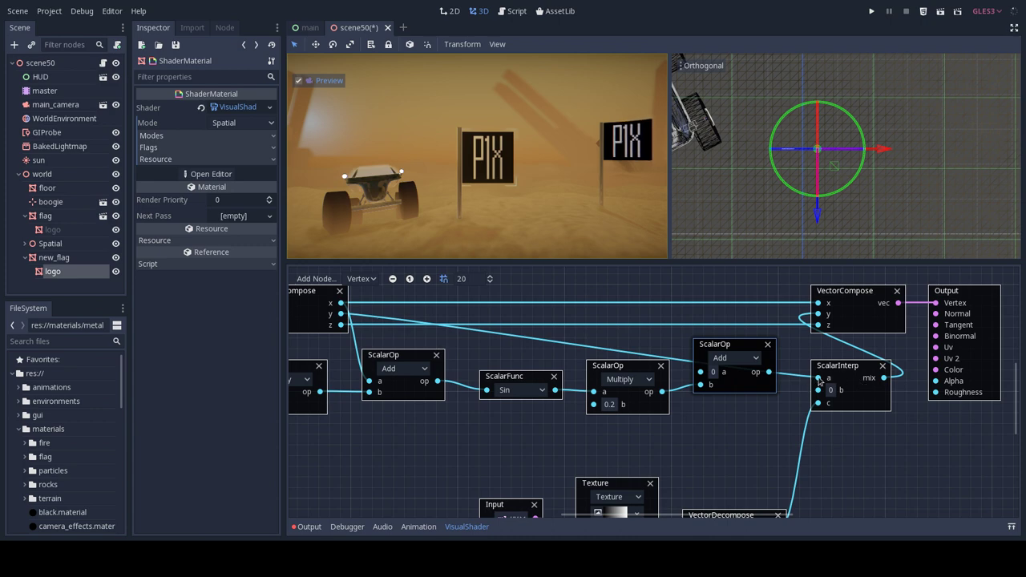
left_click_drag(818, 378, 821, 381)
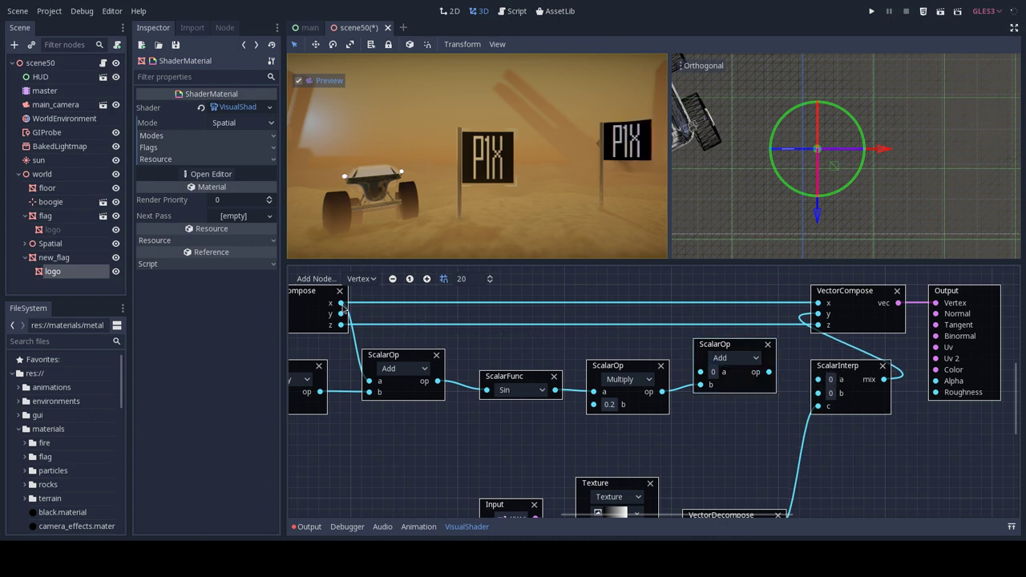
mouse_move(343, 319)
left_mouse_down()
mouse_move(698, 357)
mouse_move(700, 371)
left_mouse_up()
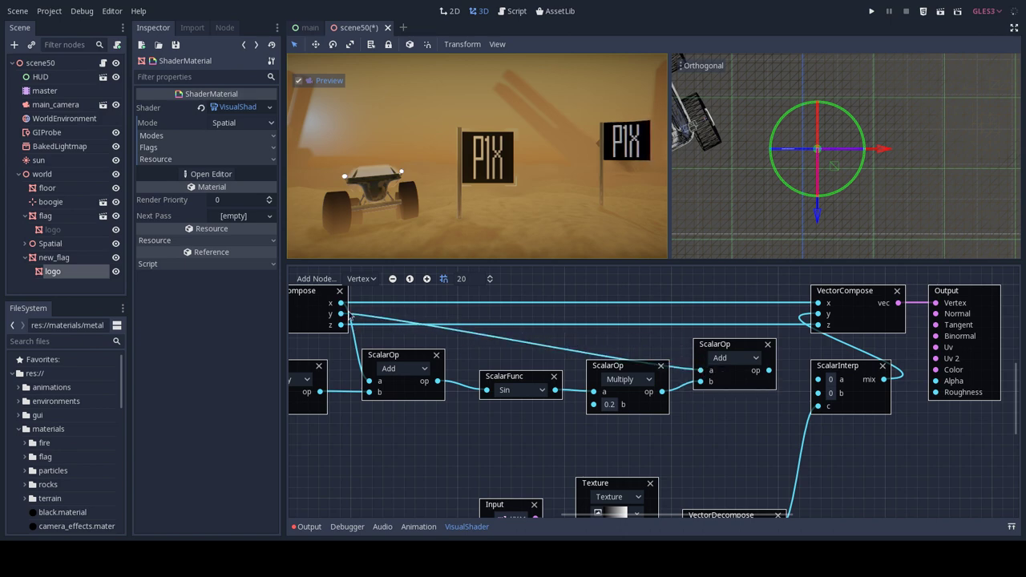
left_click_drag(337, 316, 817, 383)
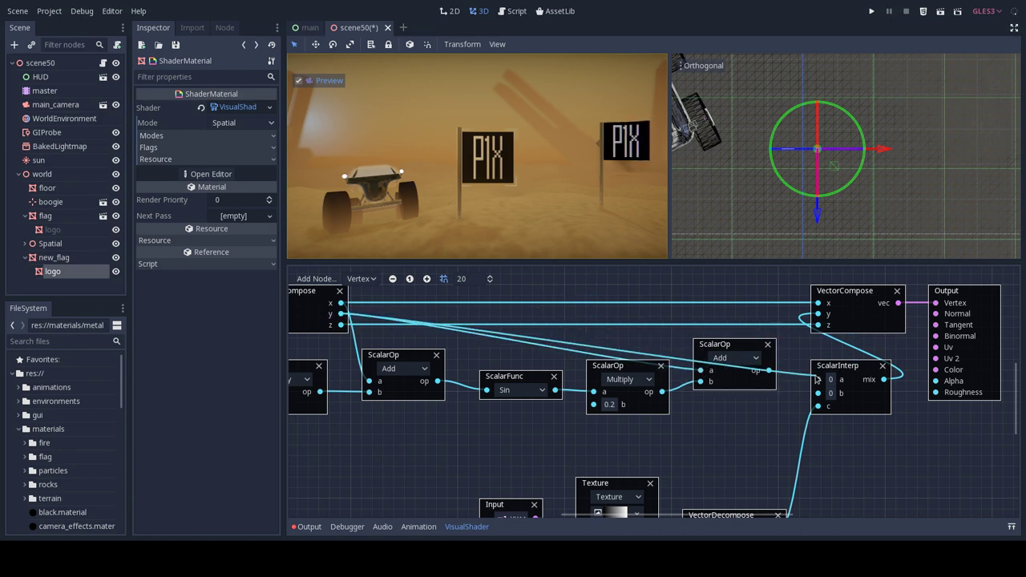
left_click_drag(723, 348, 723, 391)
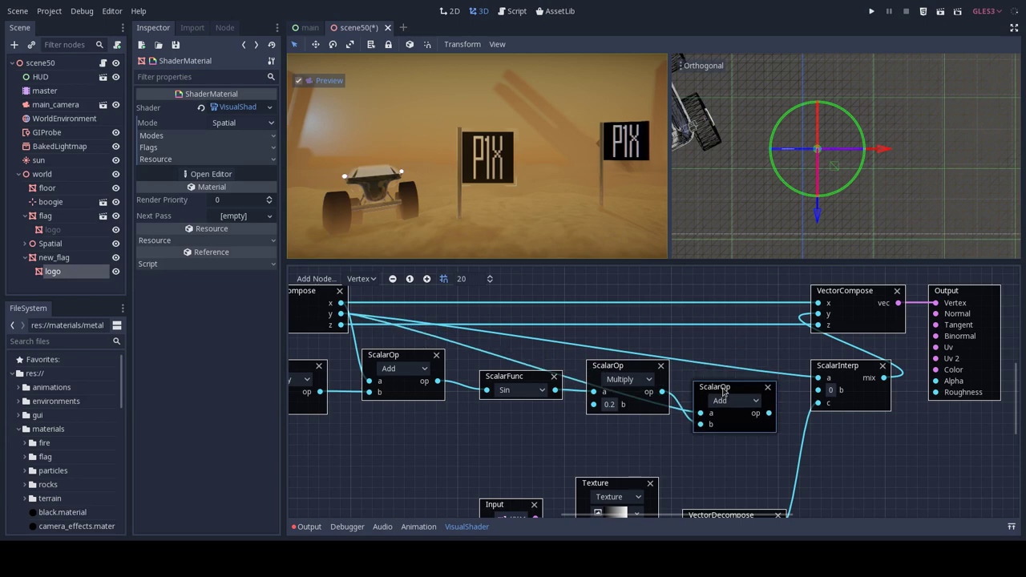
left_click_drag(770, 414, 818, 389)
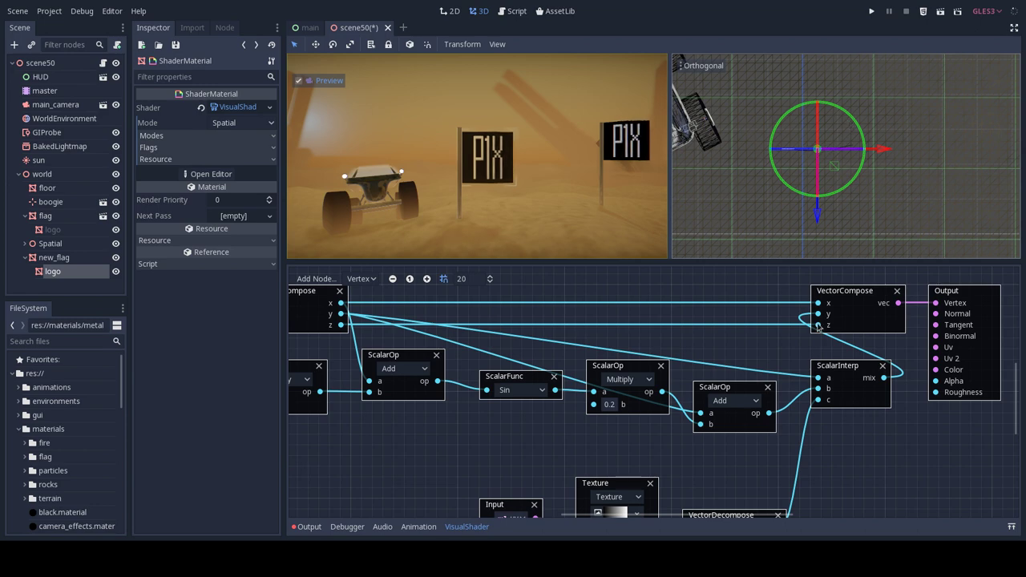
middle_click_drag(839, 495, 653, 393)
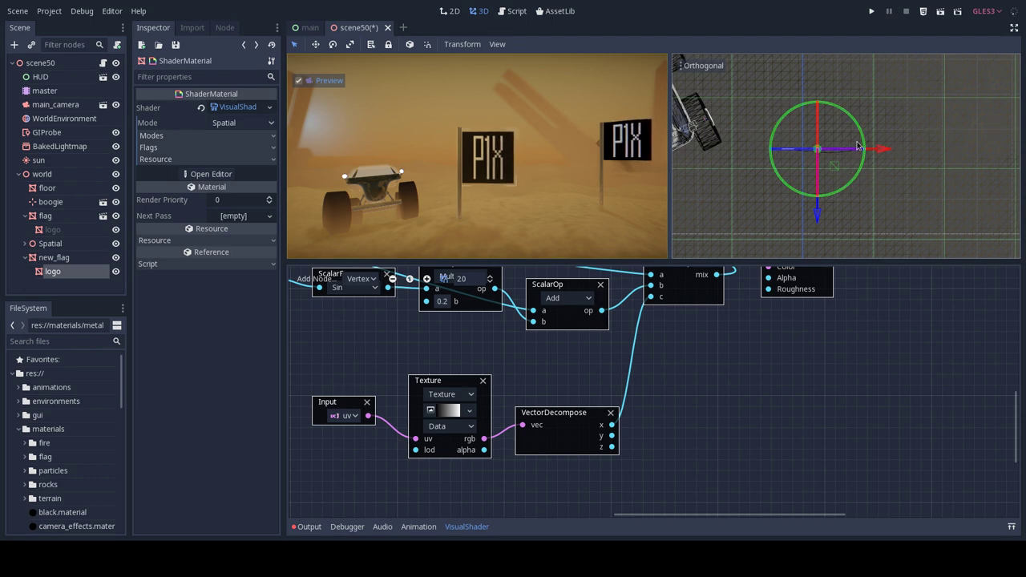
- Duplicate the Add node as a Multiply and feed it the gradient mask's x value
mouse_move(924, 110)
middle_mouse_down("shift")
mouse_move(754, 199)
mouse_move(948, 231)
mouse_move(1008, 218)
mouse_move(707, 252)
middle_mouse_up("shift")
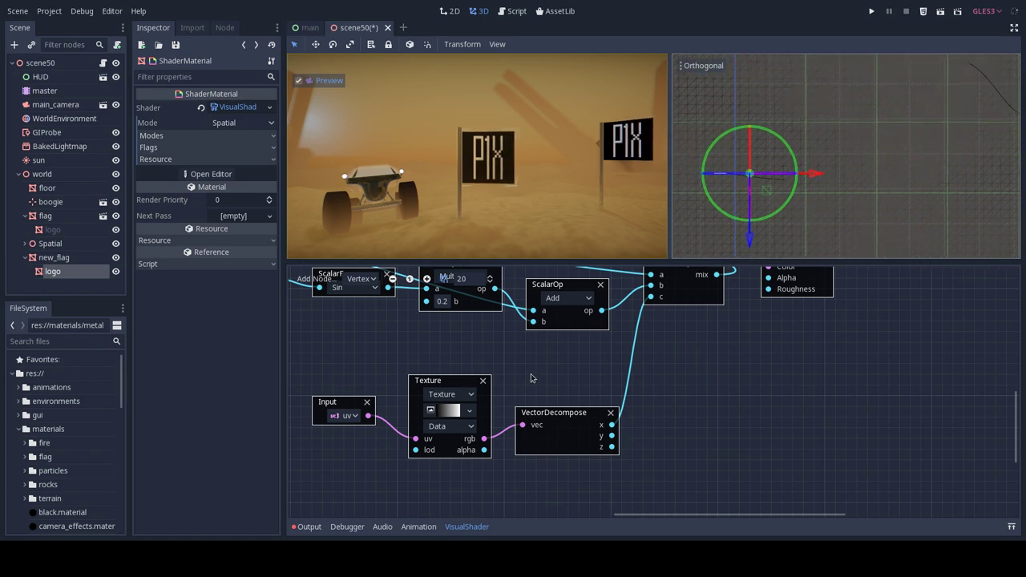
left_click(555, 290)
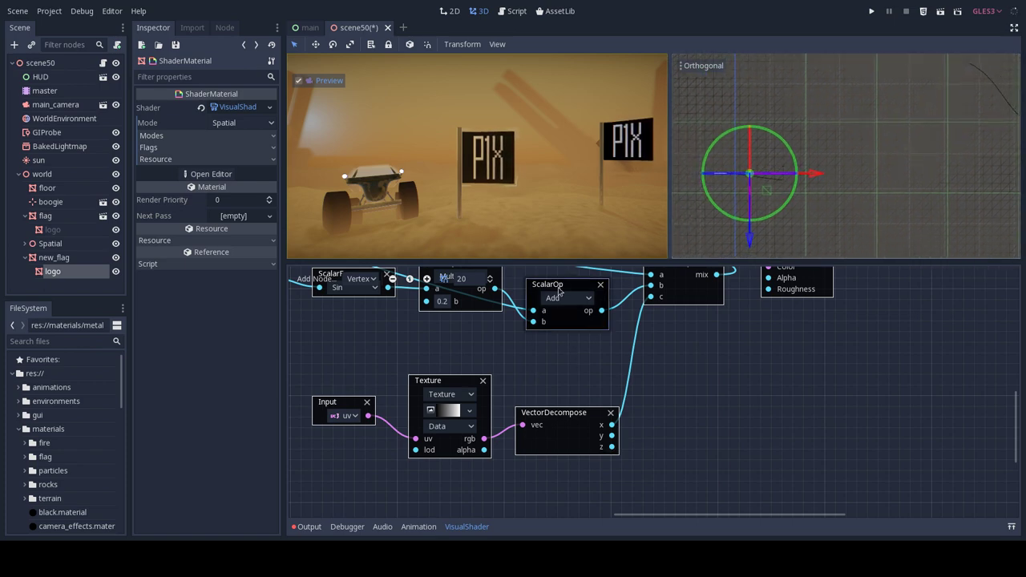
key("ctrl+d")
left_click_drag(559, 296, 716, 369)
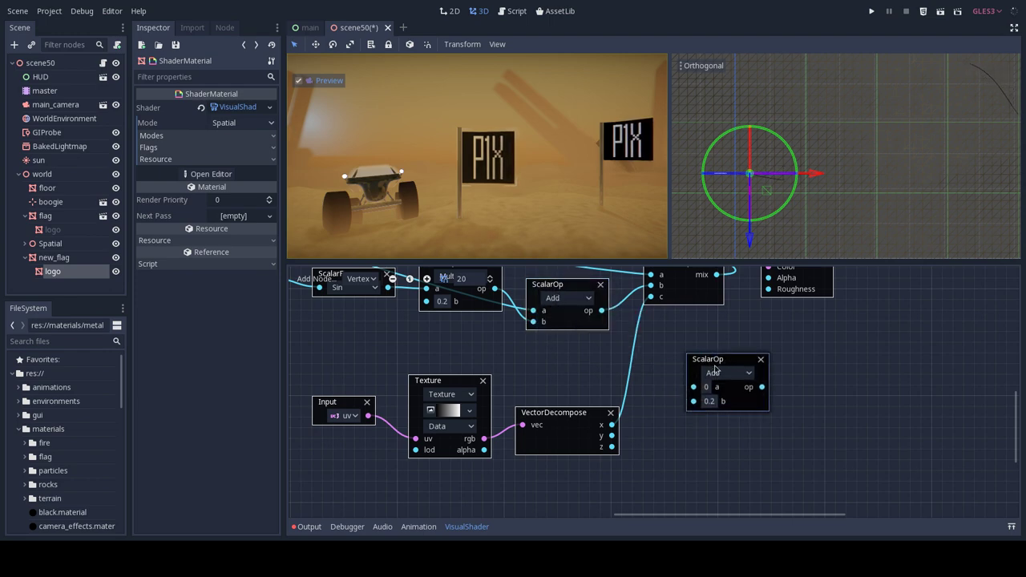
left_click(724, 375)
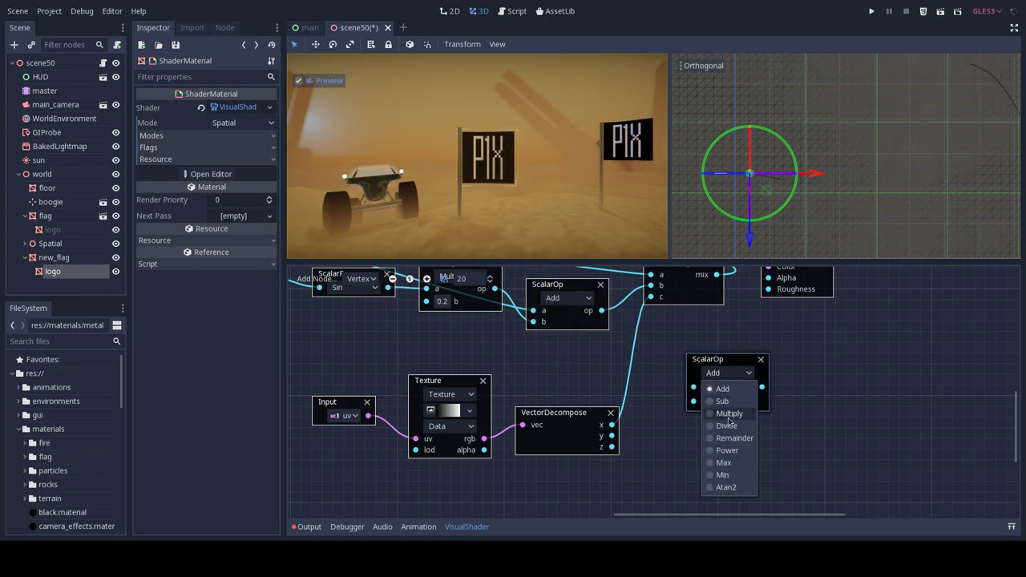
left_click(719, 405)
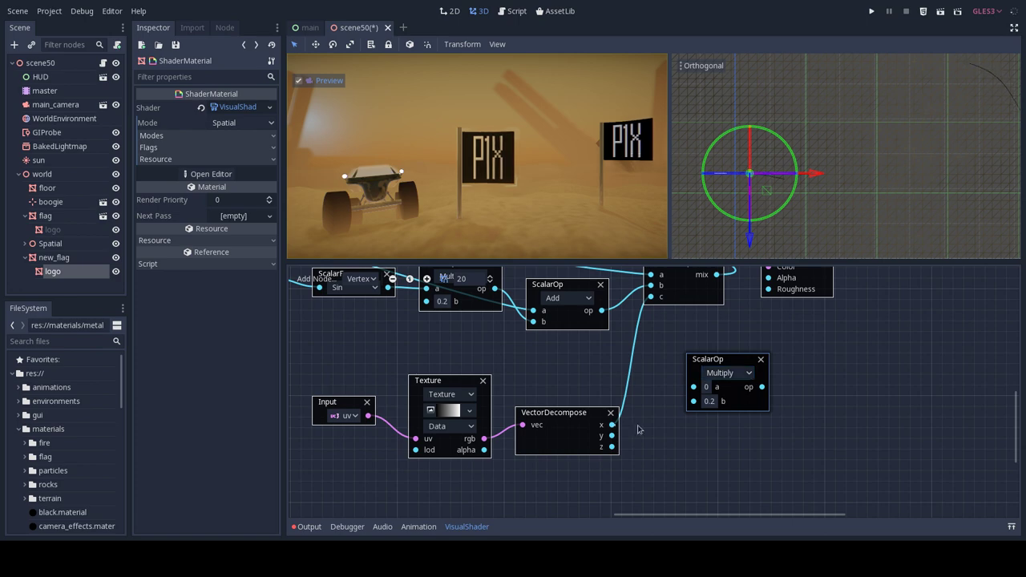
left_click_drag(611, 424, 693, 388)
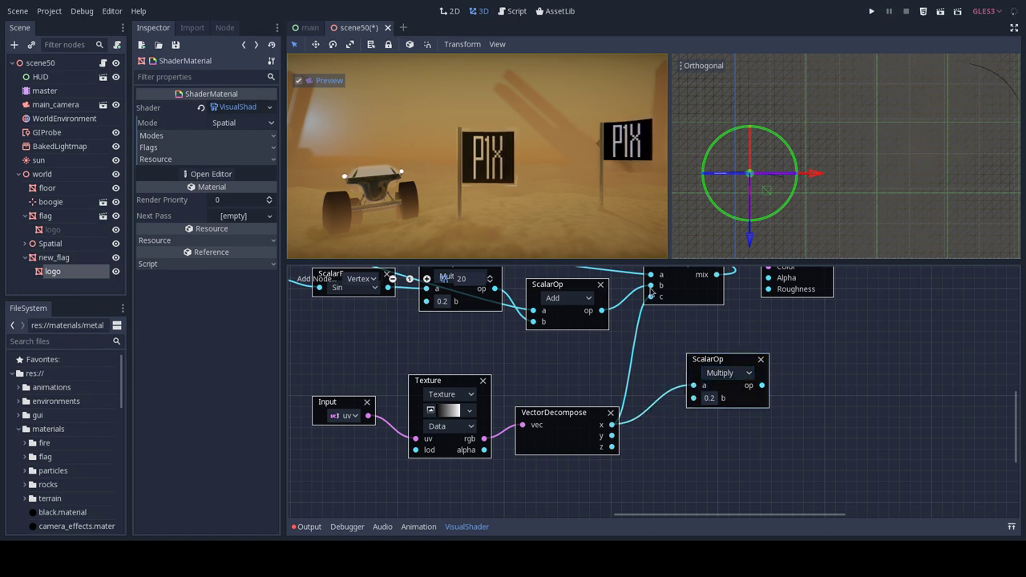
- Disconnect gradient x from ScalarInterp's c and shift the compose, blend and output nodes right
left_click_drag(651, 298, 778, 387)
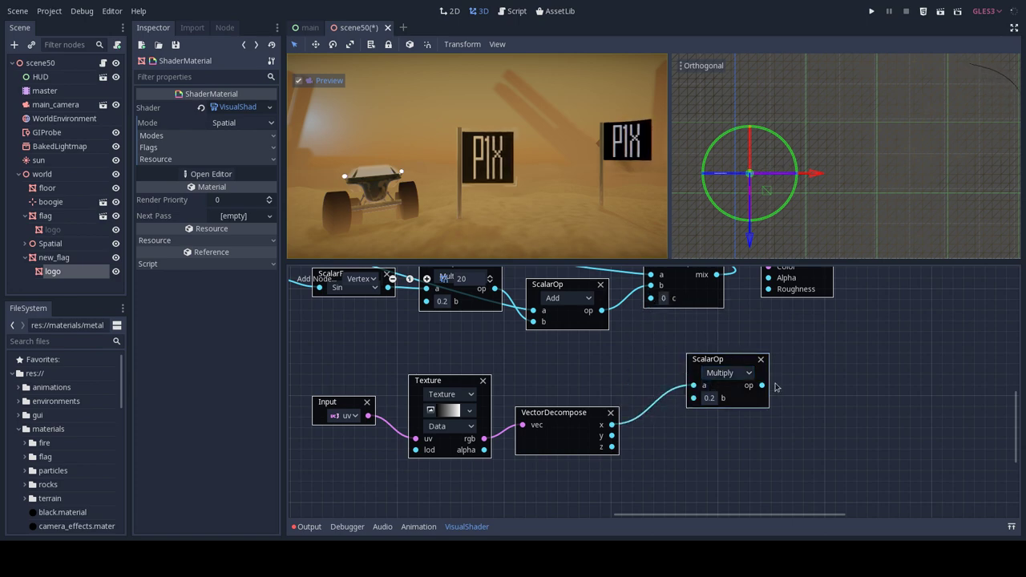
scroll(722, 388, "up", 3)
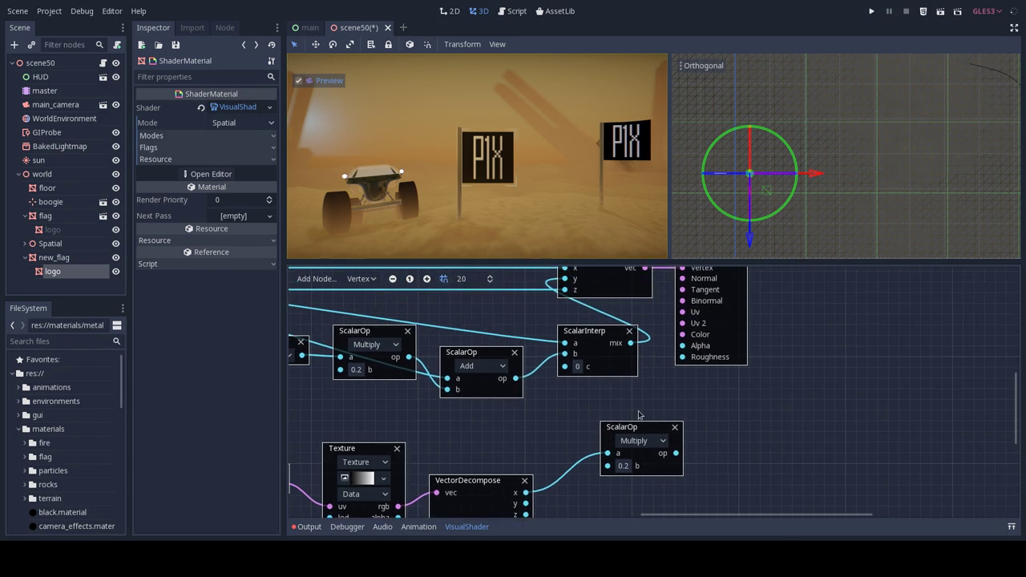
scroll(657, 389, "right", 3)
left_click_drag(679, 398, 489, 268)
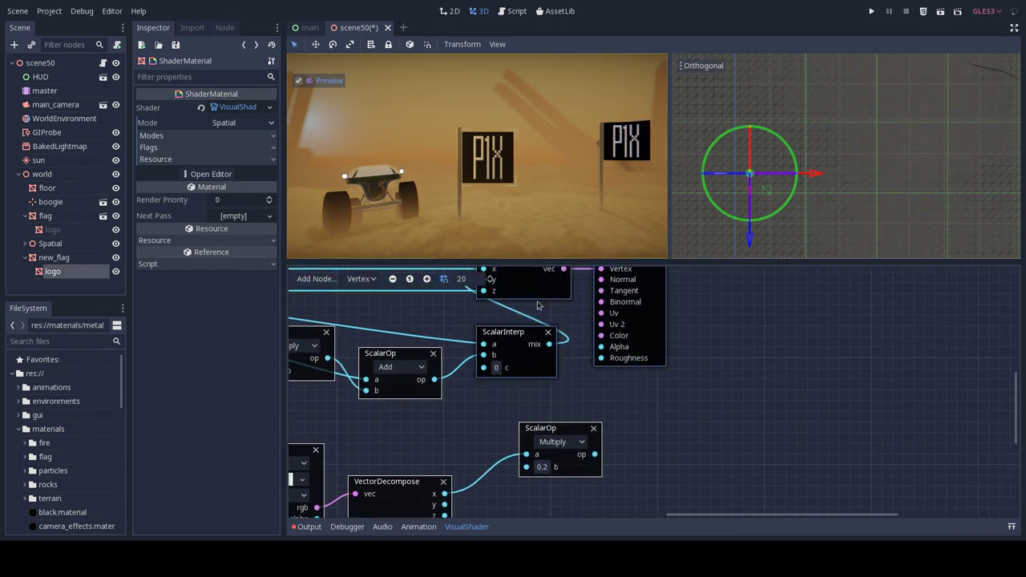
left_click_drag(532, 293, 714, 303)
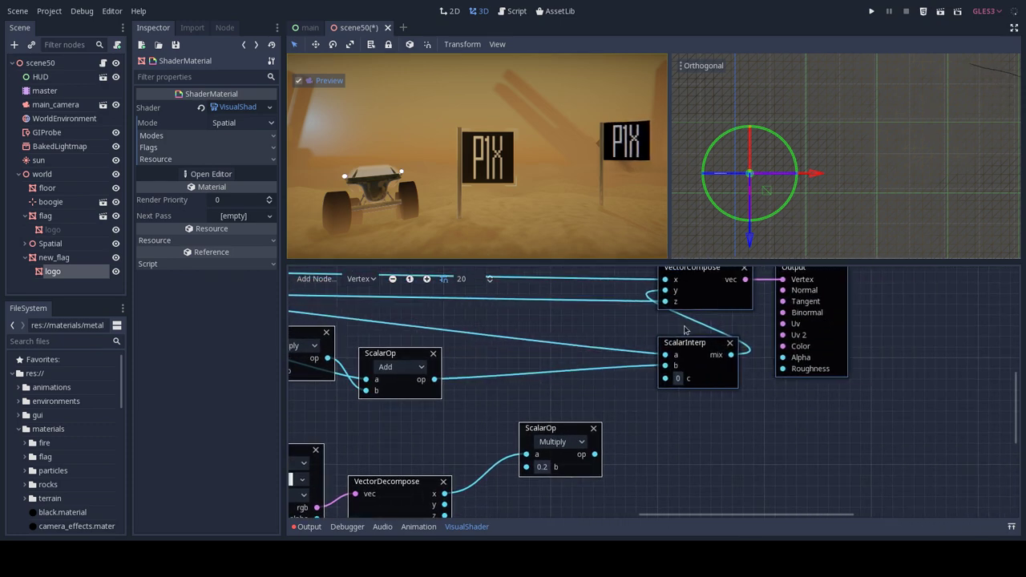
left_click_drag(535, 432, 514, 410)
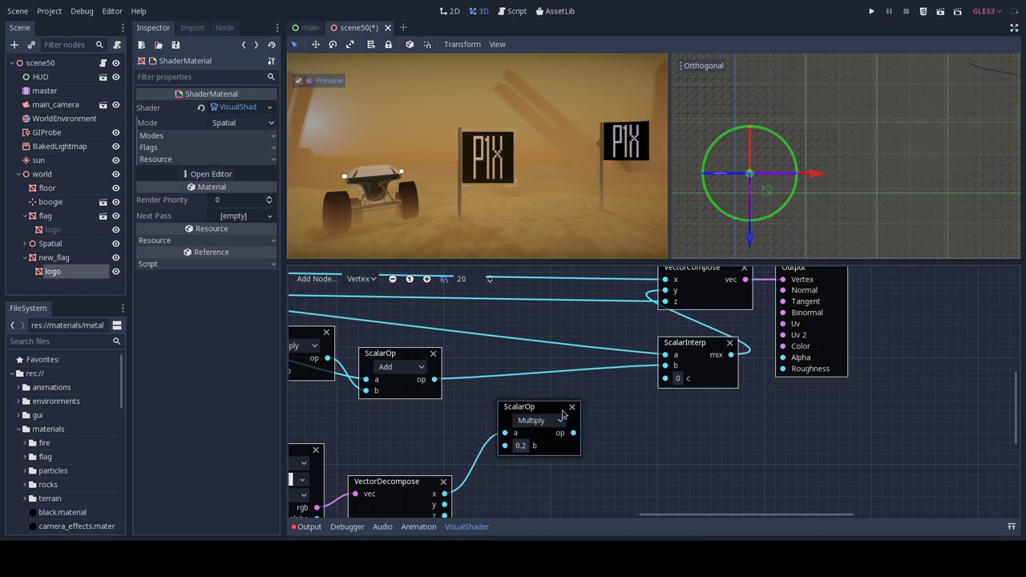
- Set the Multiply's second value to 3 and wire its result into ScalarInterp's c
left_click(516, 447)
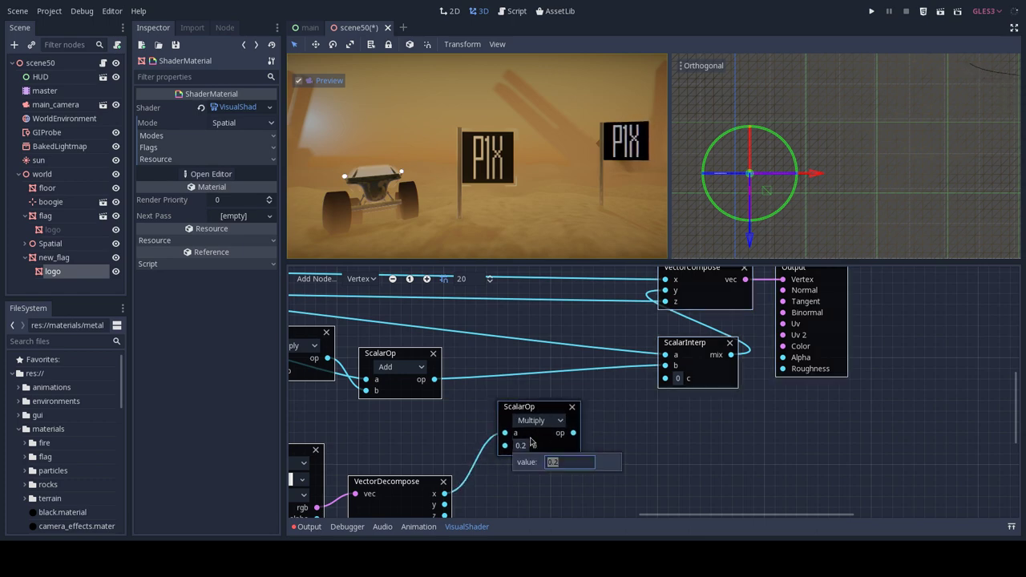
key("BackSpace")
type("3")
key("Return")
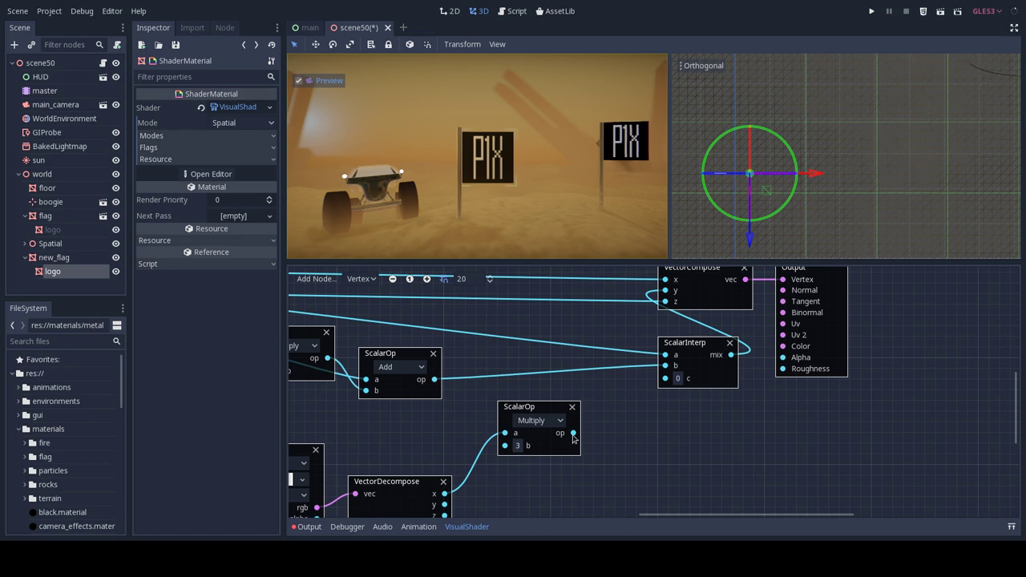
left_click_drag(572, 435, 665, 379)
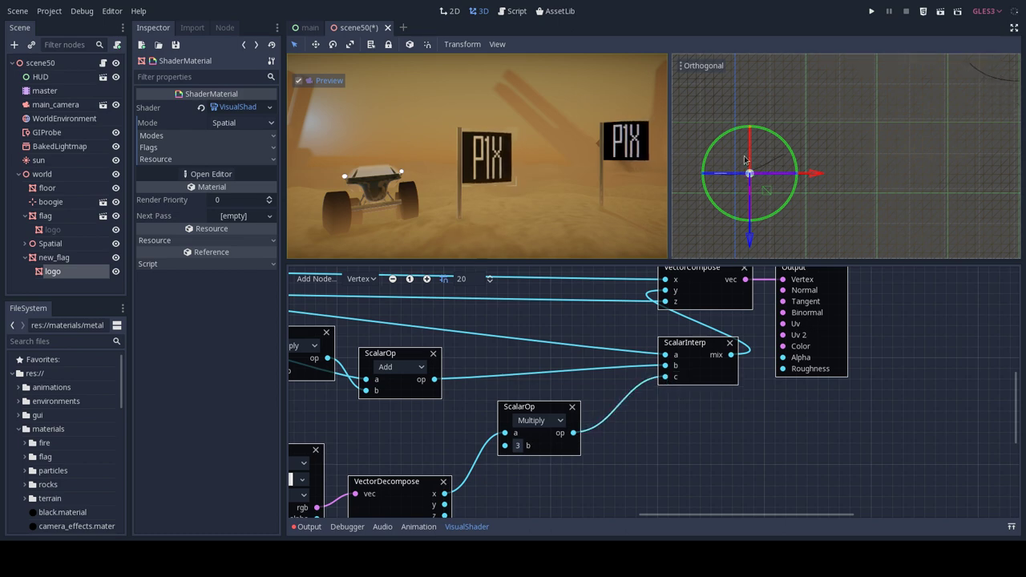
middle_click_drag(489, 403, 614, 302)
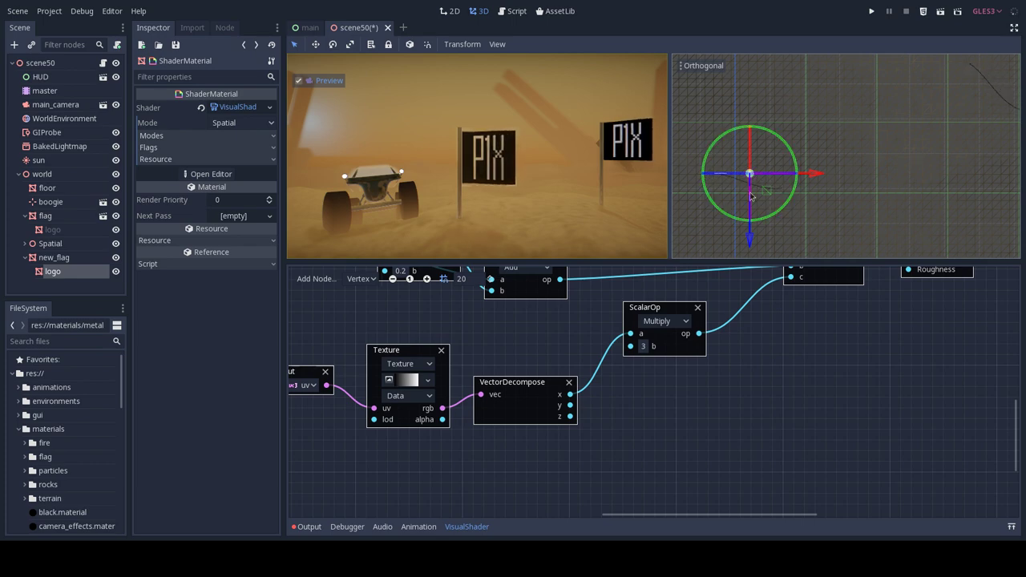
- Switch to a single perspective viewport and show new_flag > logo's ShaderMaterial in the Inspector
left_click_drag(802, 182, 880, 282)
mouse_move(879, 282)
middle_mouse_down()
mouse_move(753, 222)
mouse_move(842, 267)
mouse_move(864, 222)
middle_mouse_up()
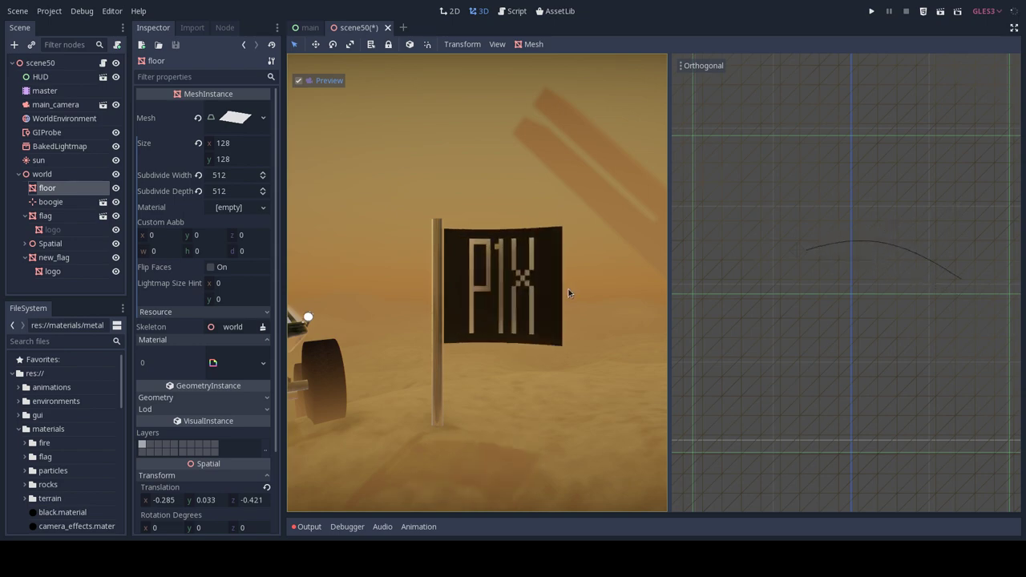
key("ctrl+1")
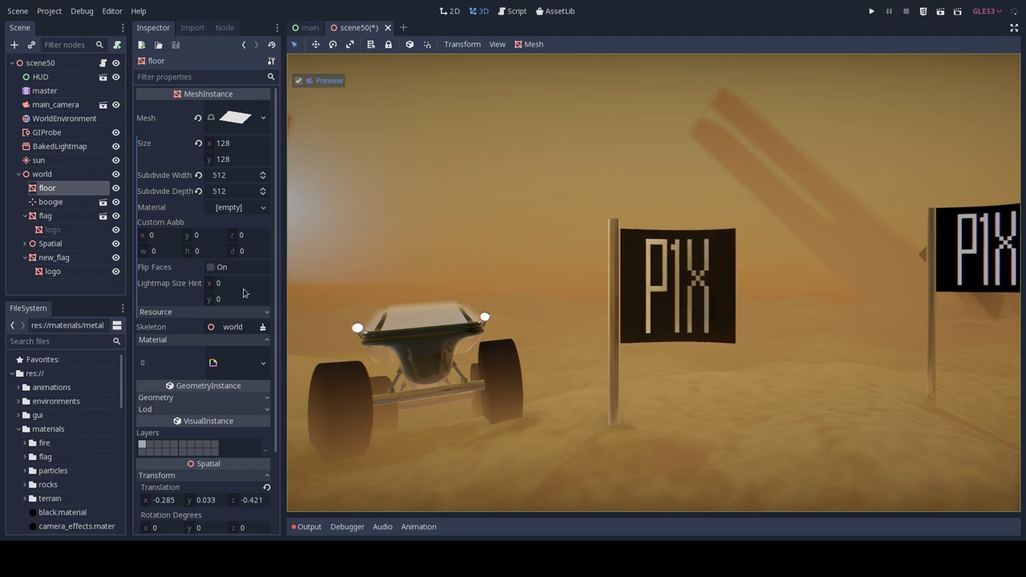
left_click(50, 271)
left_click(233, 369)
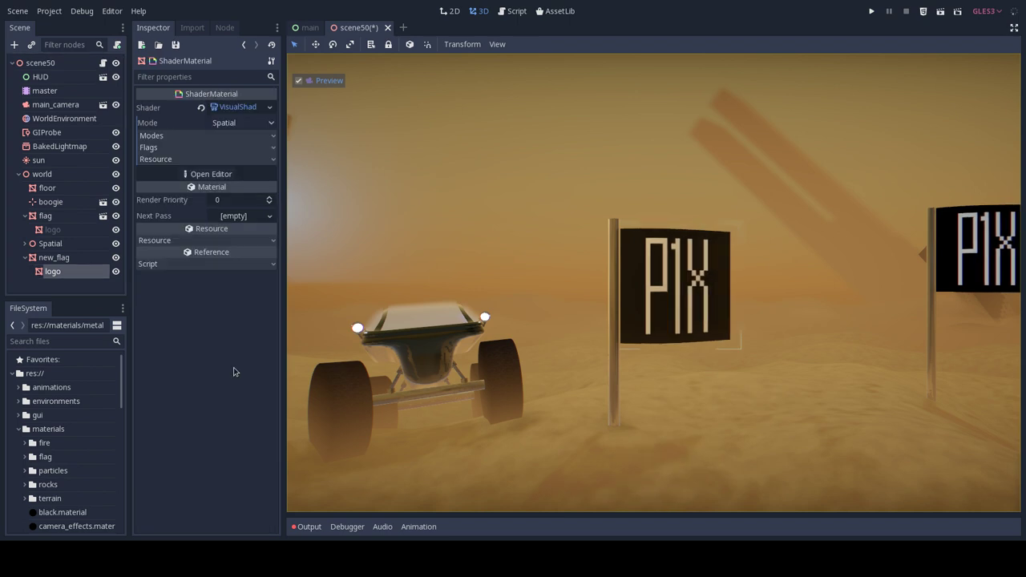
- Open the logo's VisualShader editor and pan the graph to review the mask nodes
left_click(209, 173)
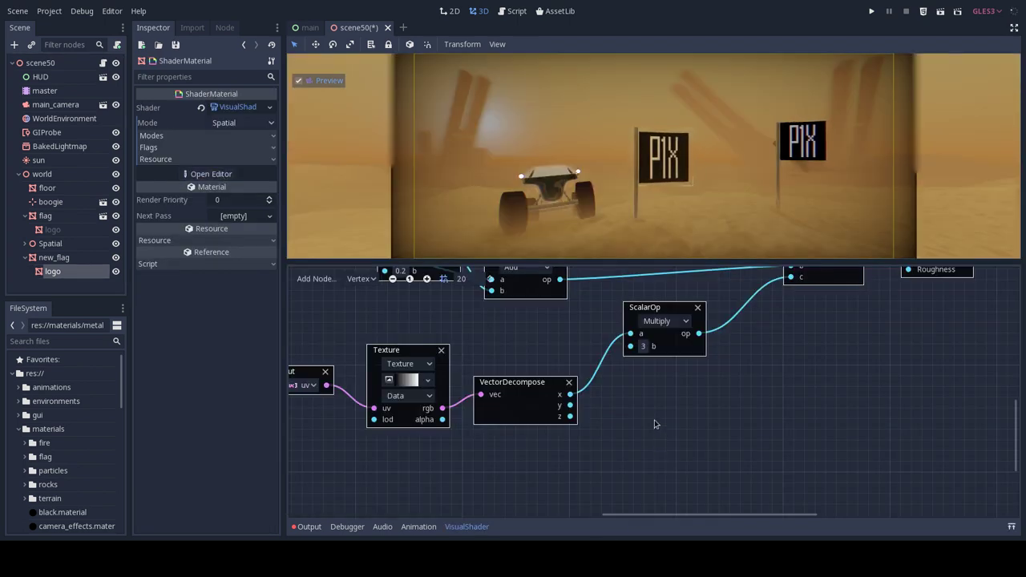
scroll(733, 421, "down", 5)
scroll(736, 423, "up", 1)
scroll(701, 327, "up", 2)
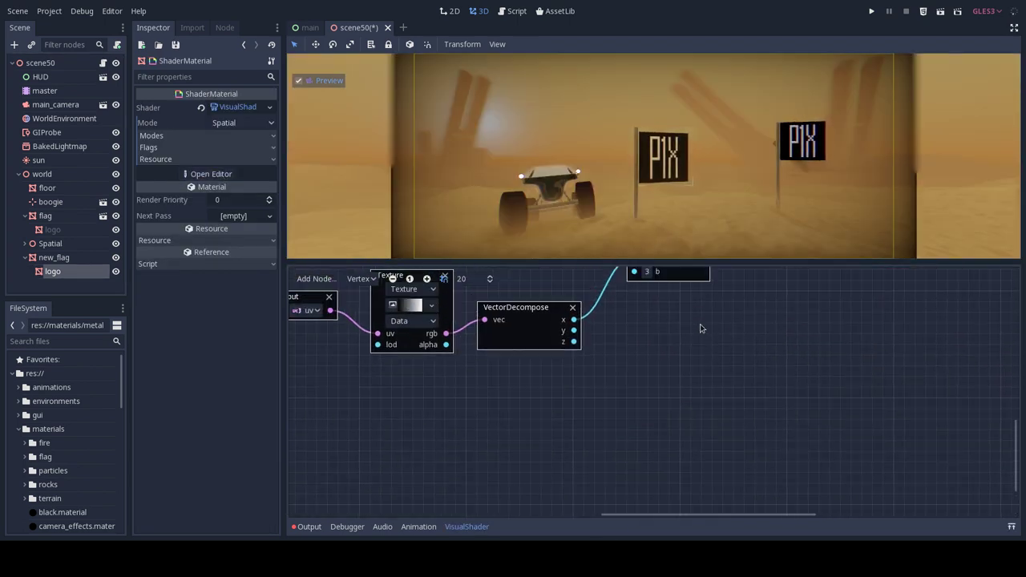
scroll(801, 433, "up", 4)
scroll(819, 452, "left", 3, "shift")
middle_click_drag(585, 366, 470, 410)
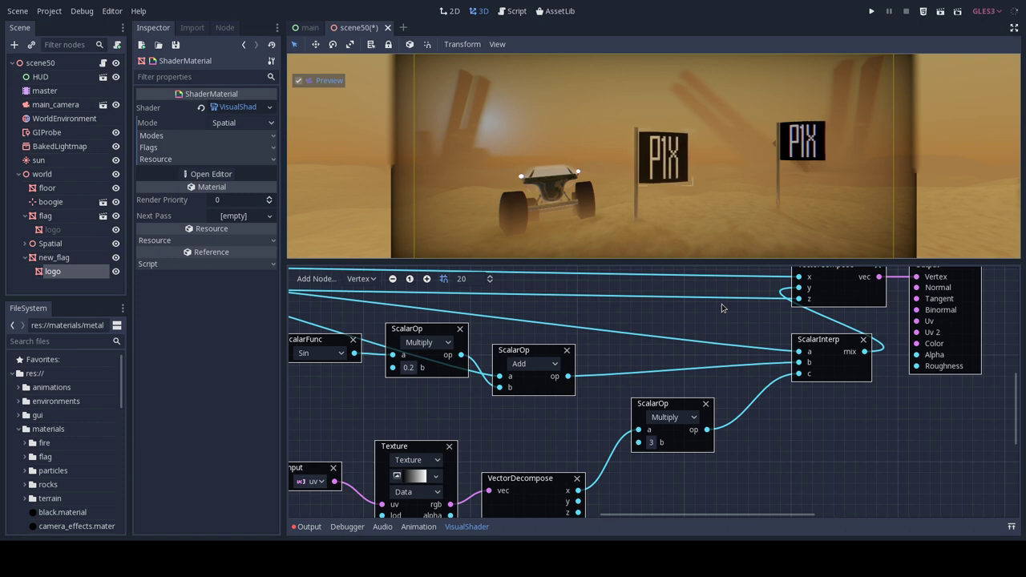
scroll(499, 456, "left", 3, "shift")
scroll(481, 433, "left", 1, "shift")
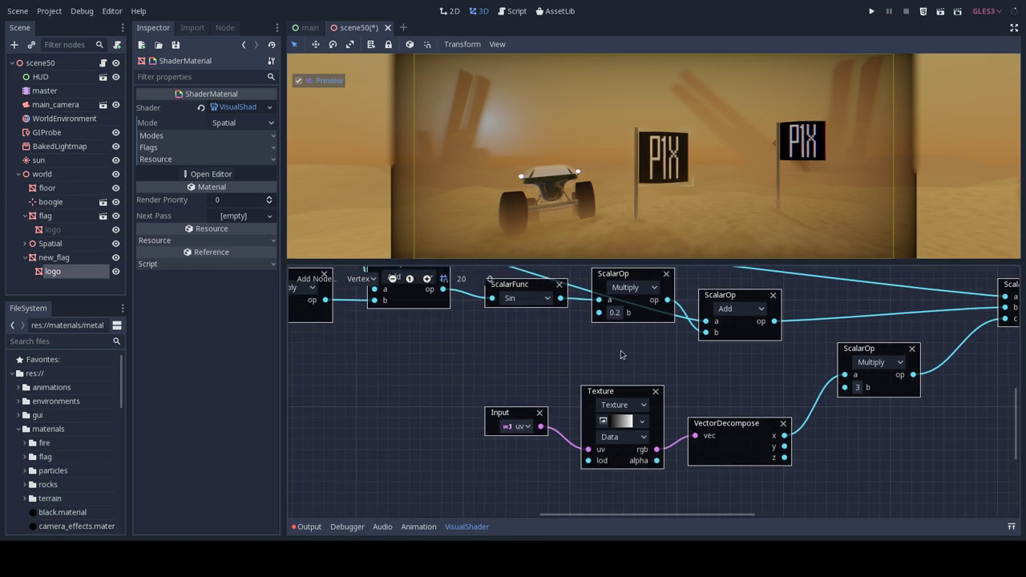
scroll(465, 416, "up", 3)
scroll(447, 397, "up", 1)
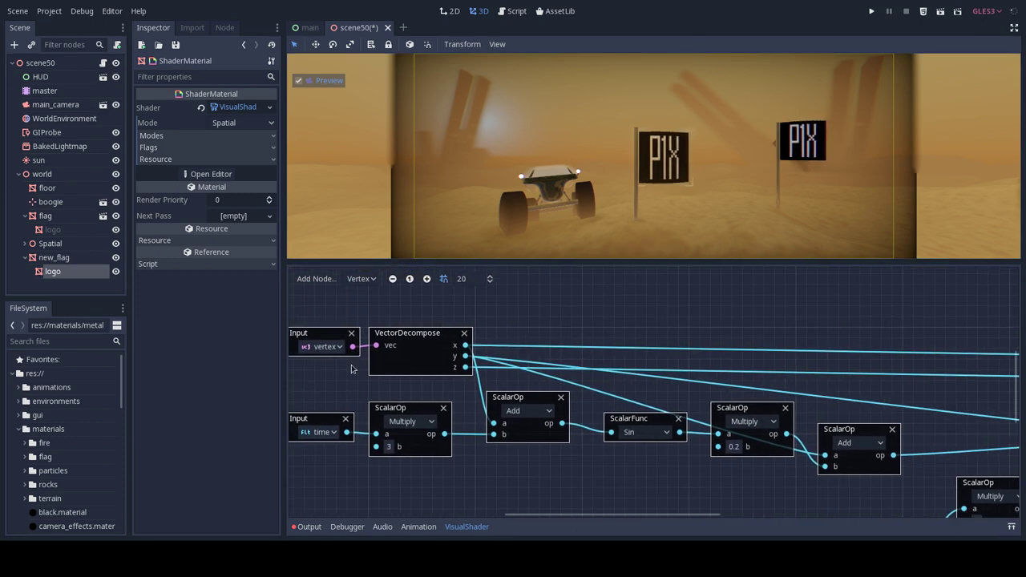
scroll(401, 370, "left", 2, "shift")
scroll(417, 371, "down", 2)
scroll(480, 373, "right", 1, "shift")
scroll(497, 374, "up", 2)
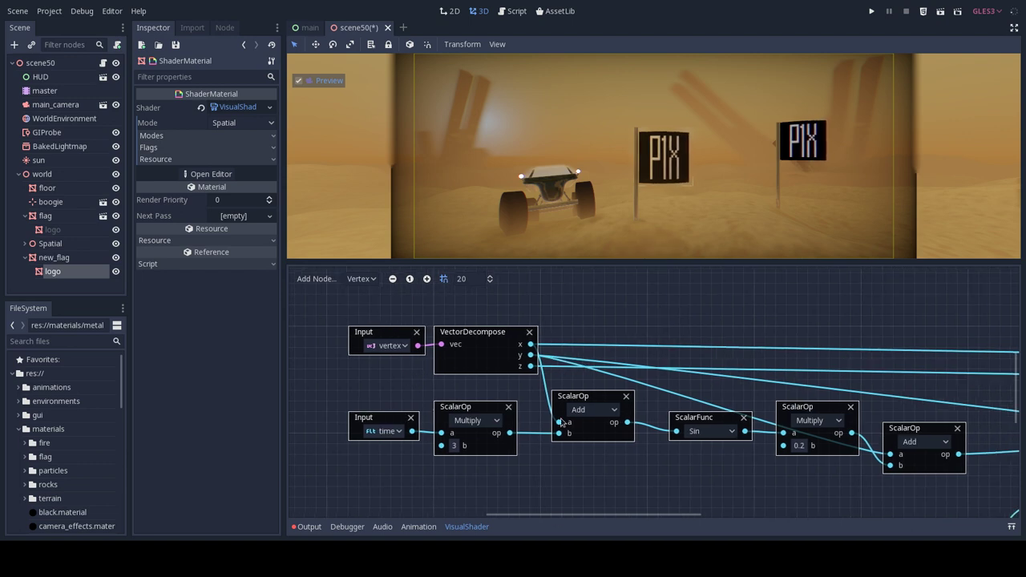
- Dismiss the Add Node list unused and pan across the Texture, UV, blend and output nodes
left_click(306, 279)
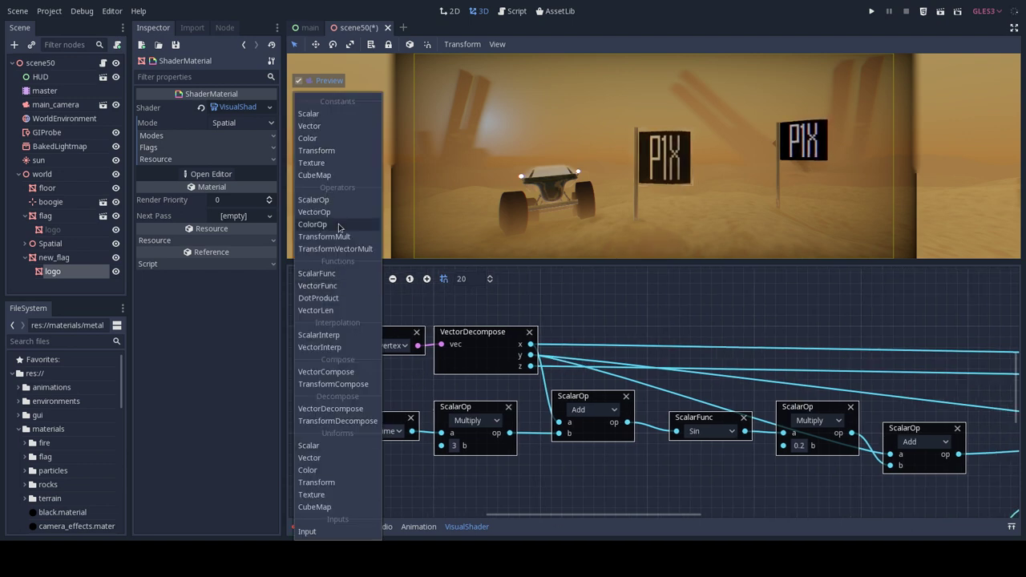
left_click(621, 490)
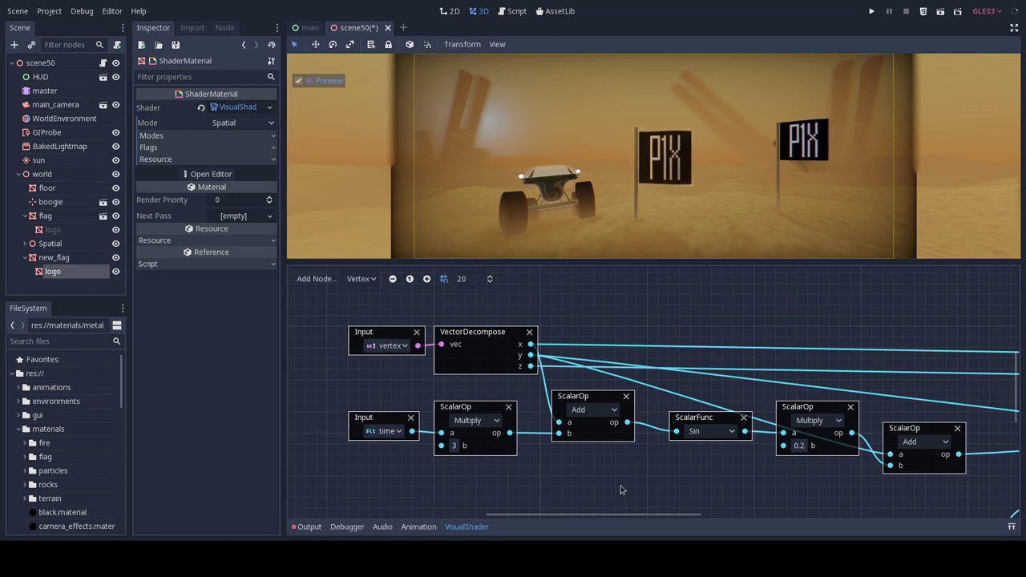
middle_click_drag(621, 490, 451, 345)
middle_click_drag(682, 417, 531, 323)
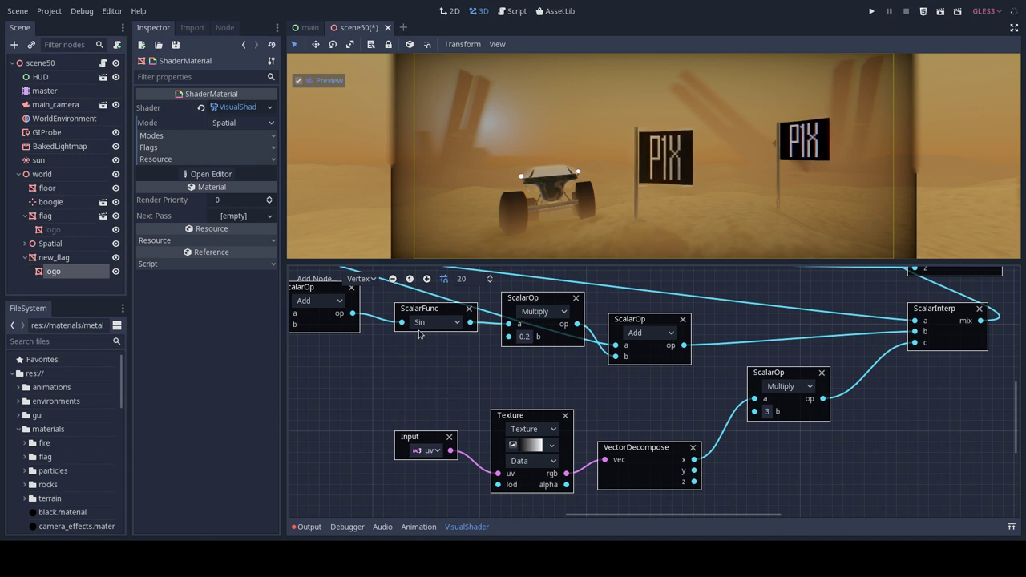
middle_click_drag(639, 407, 455, 443)
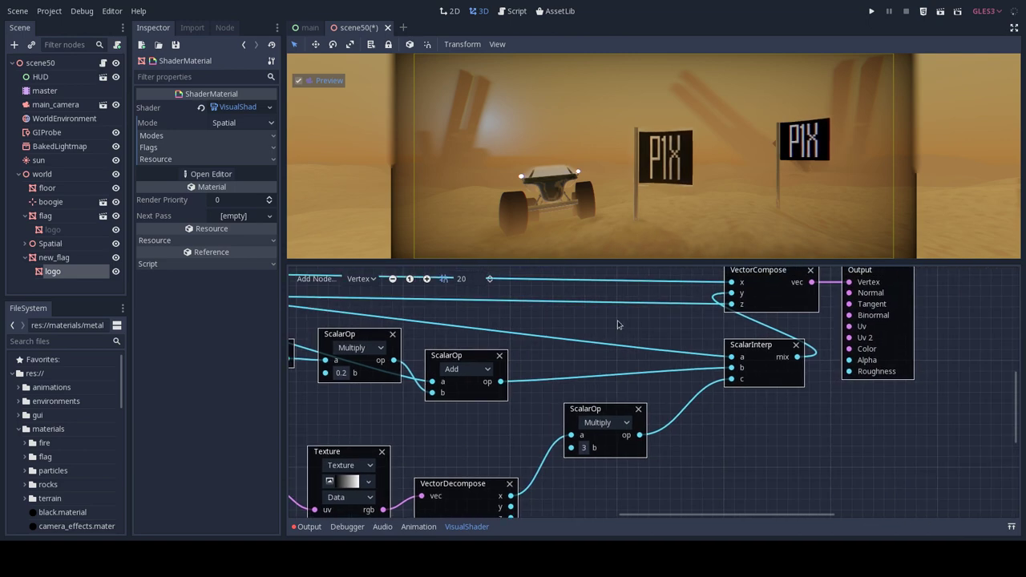
middle_click_drag(827, 442, 882, 420)
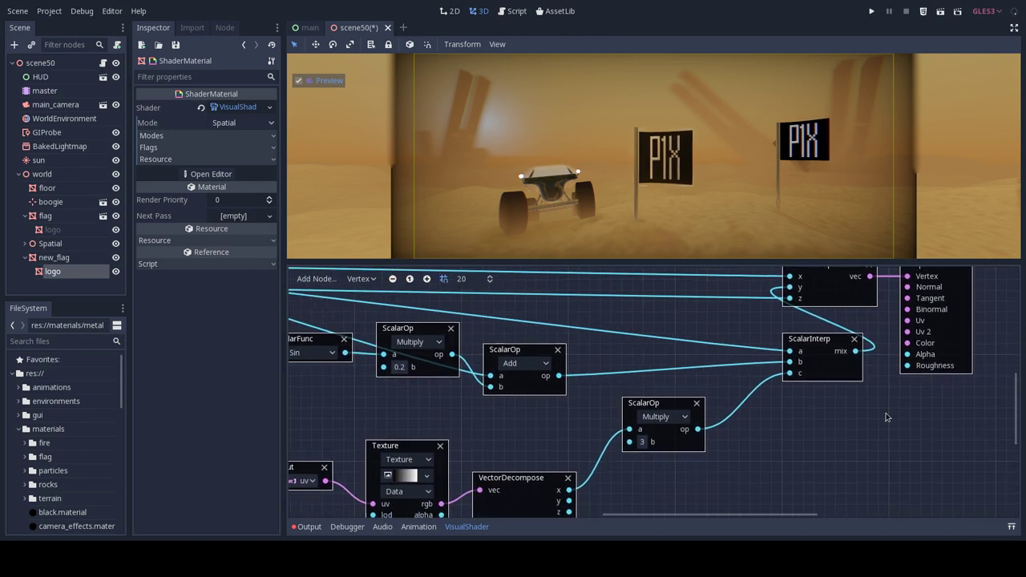